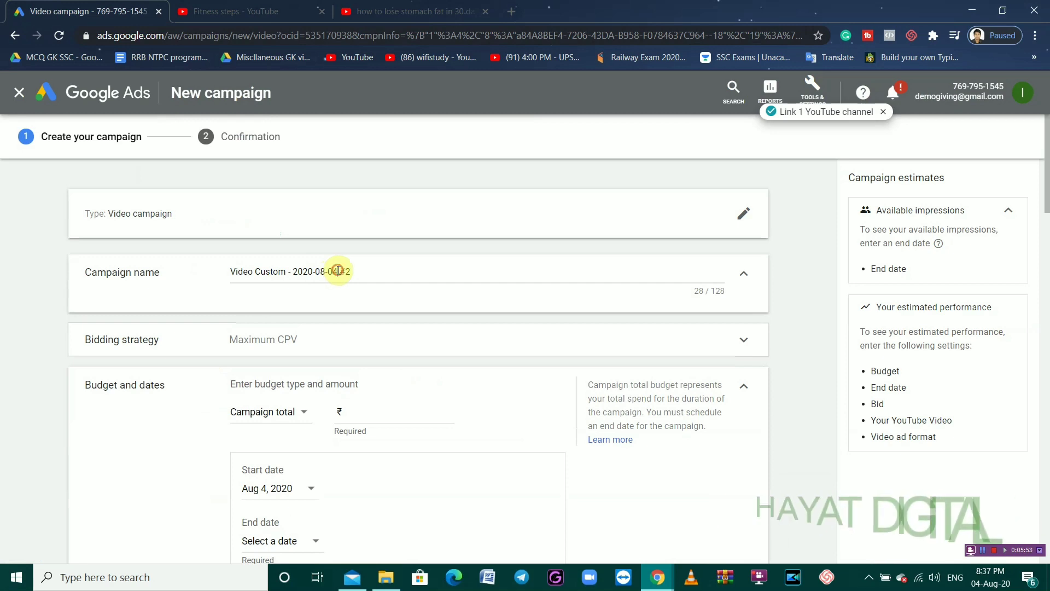
- Replace the default text before "#2" in the campaign name so that it reads "cooking #2"
key("BackSpace")
key("BackSpace")
key("BackSpace")
key("BackSpace")
key("BackSpace")
key("BackSpace")
key("BackSpace")
key("BackSpace")
key("BackSpace")
key("BackSpace")
key("BackSpace")
key("BackSpace")
key("BackSpace")
key("BackSpace")
key("BackSpace")
key("BackSpace")
key("BackSpace")
key("BackSpace")
key("BackSpace")
key("BackSpace")
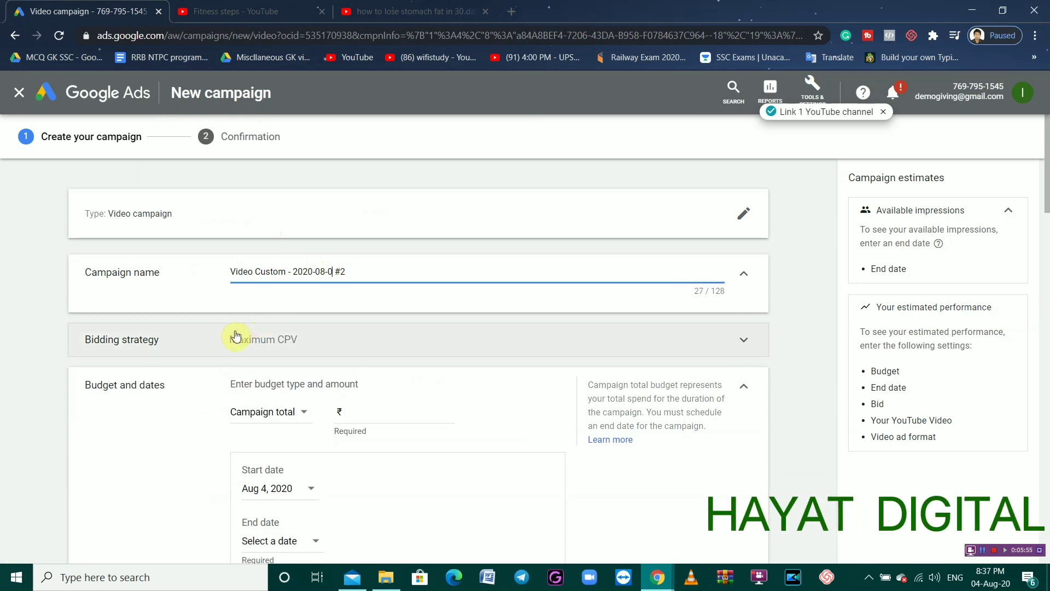
type("cam")
key("BackSpace")
key("BackSpace")
key("BackSpace")
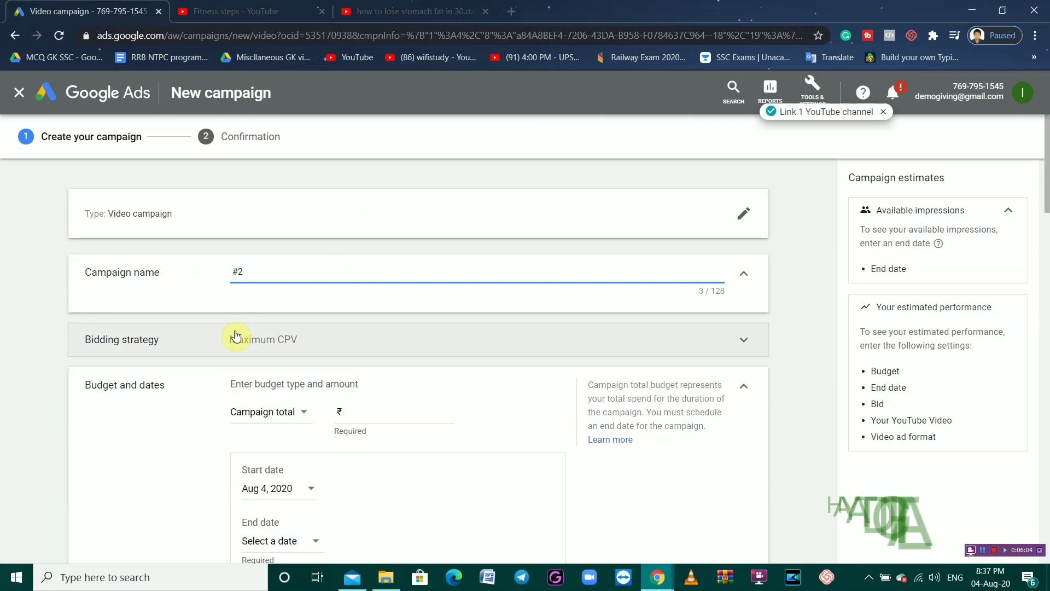
type("cooking")
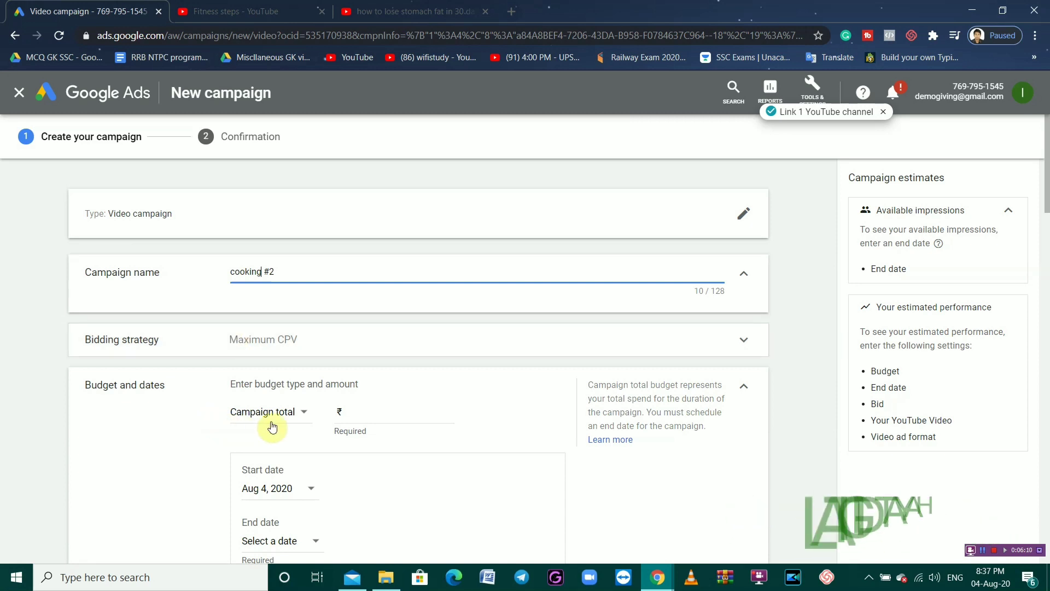
- Set the campaign total budget to ₹100 and the end date to Aug 31, 2020
scroll(330, 401, "down", 1)
left_click(364, 363)
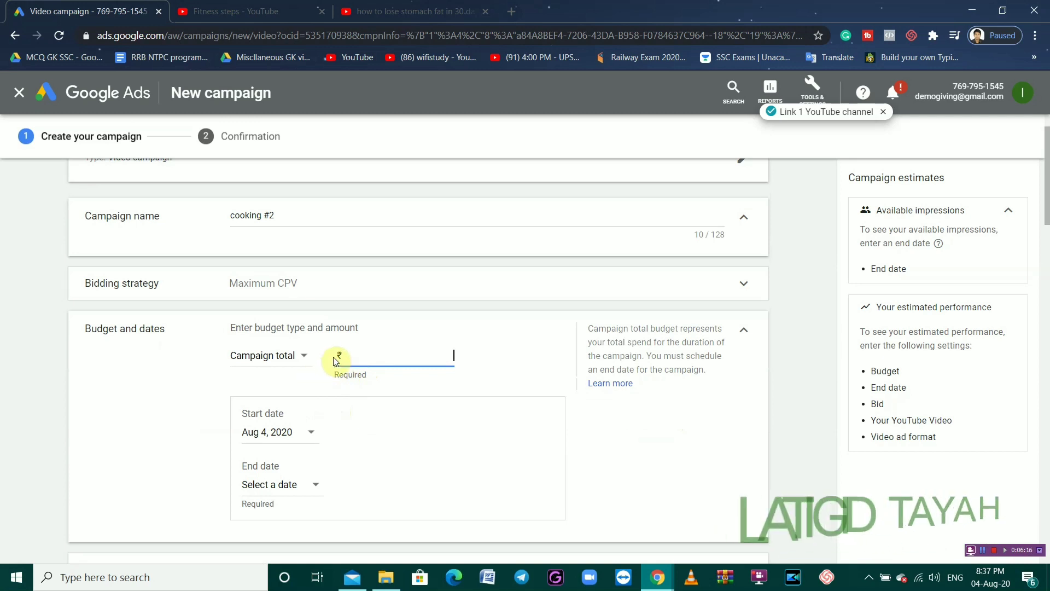
type("100")
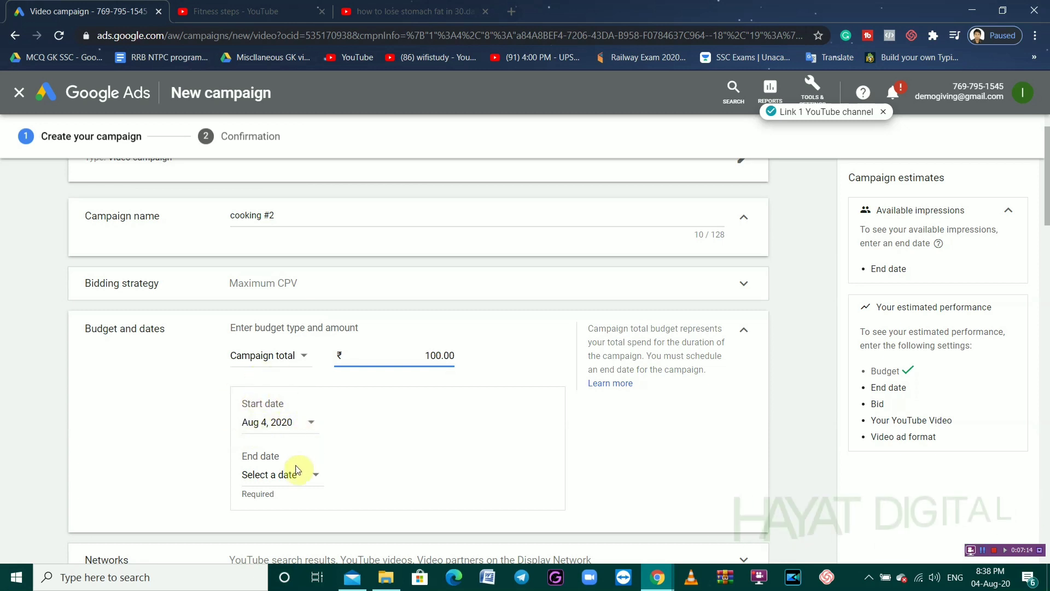
scroll(290, 465, "down", 1)
left_click(297, 420)
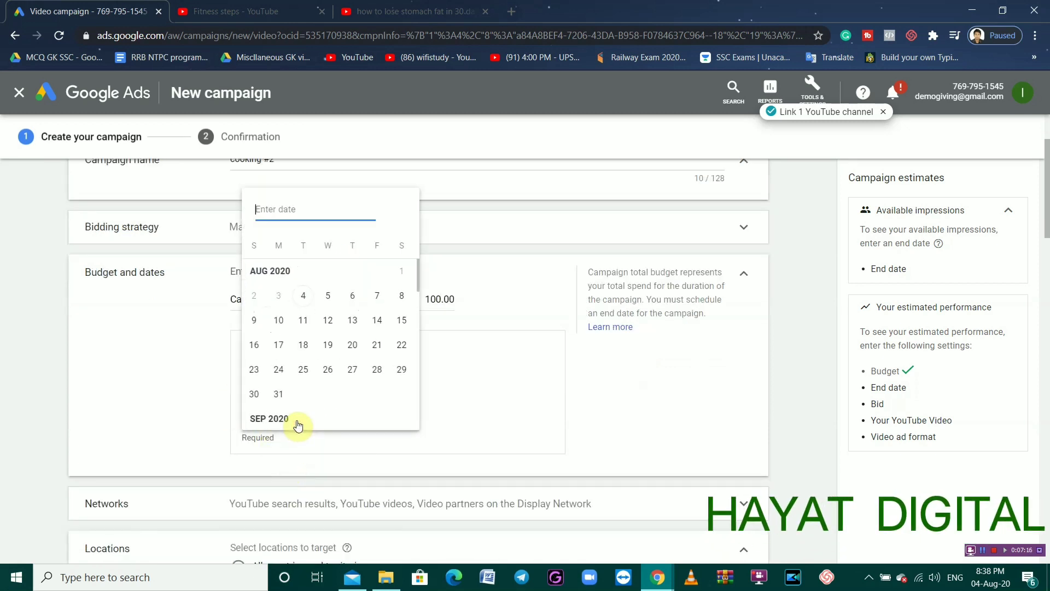
left_click(278, 395)
scroll(271, 416, "down", 1)
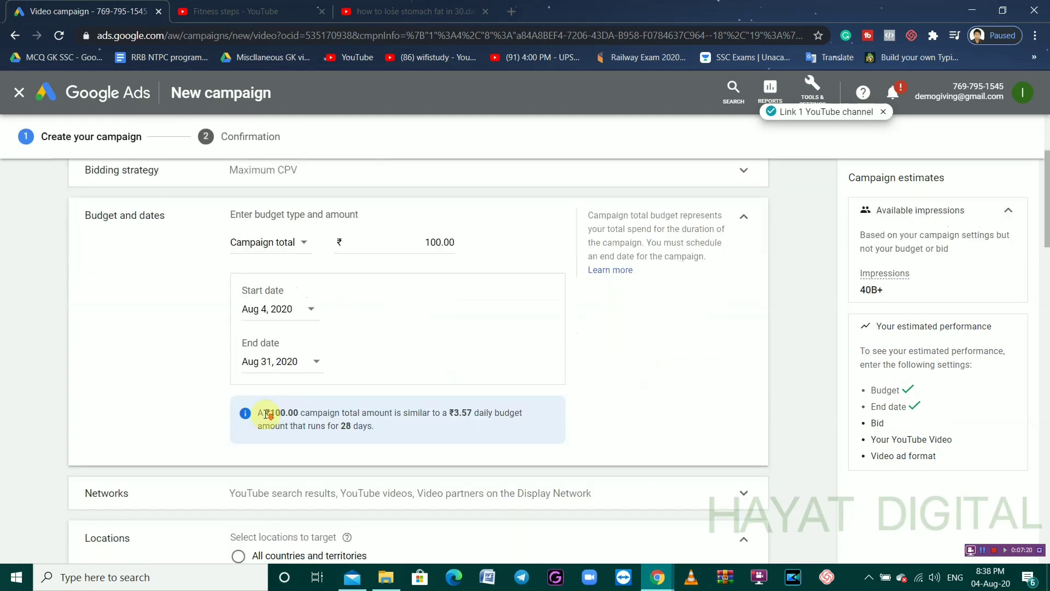
- Exclude YouTube search results and video partners on the Display Network from the campaign's networks
scroll(380, 415, "down", 2)
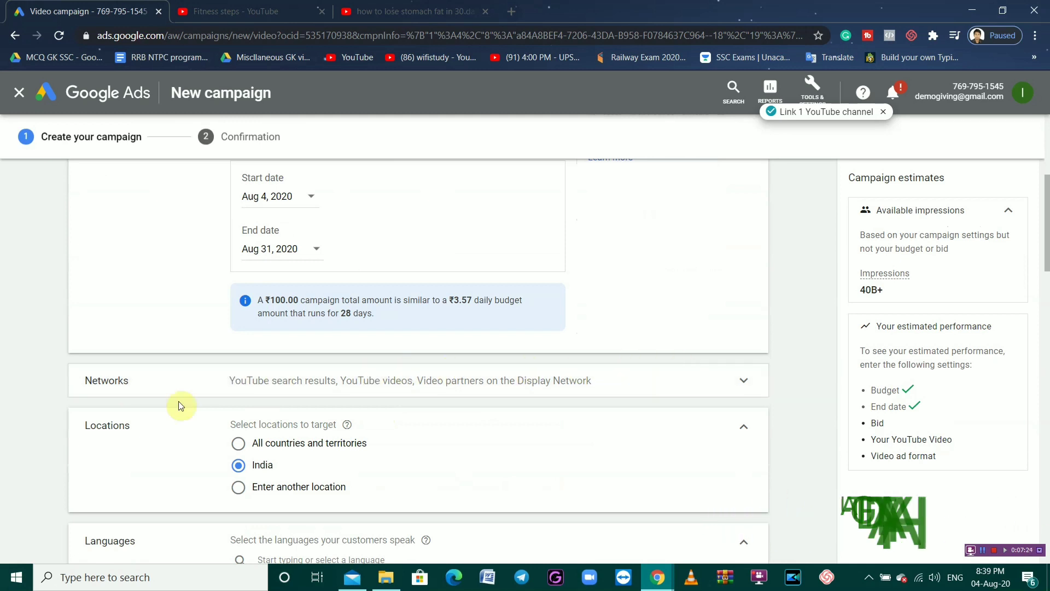
left_click(753, 385)
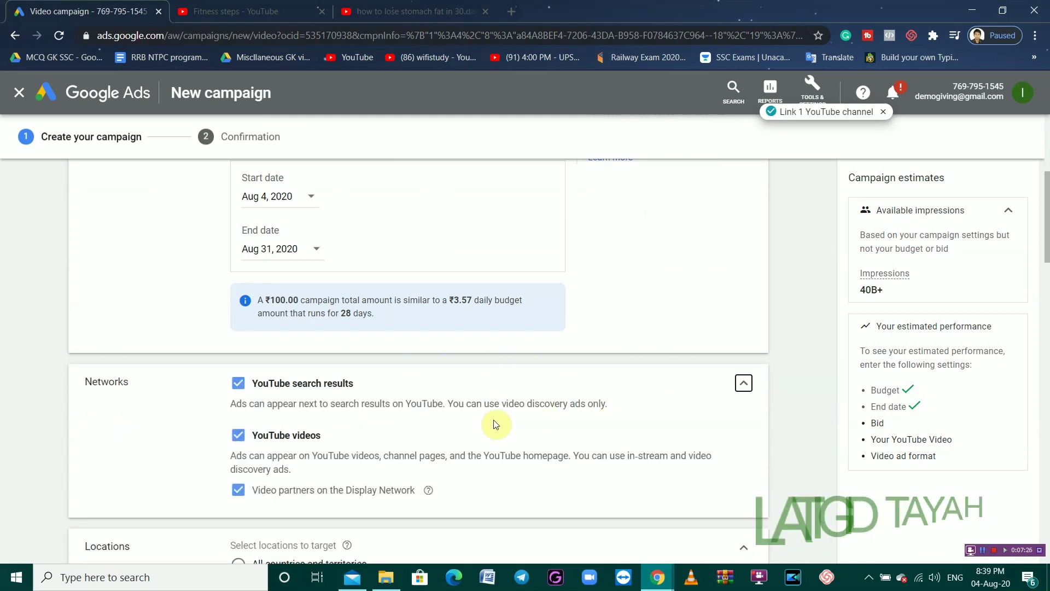
left_click(238, 383)
left_click(238, 489)
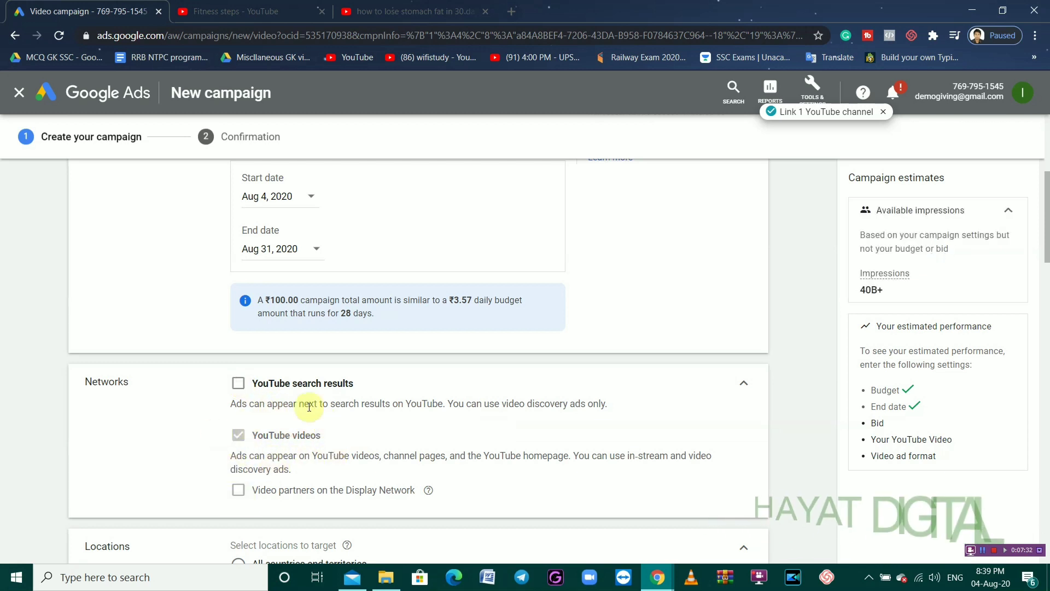
- Try searching for postal code 110025 as another target location, and set the location back to India
scroll(400, 430, "down", 1)
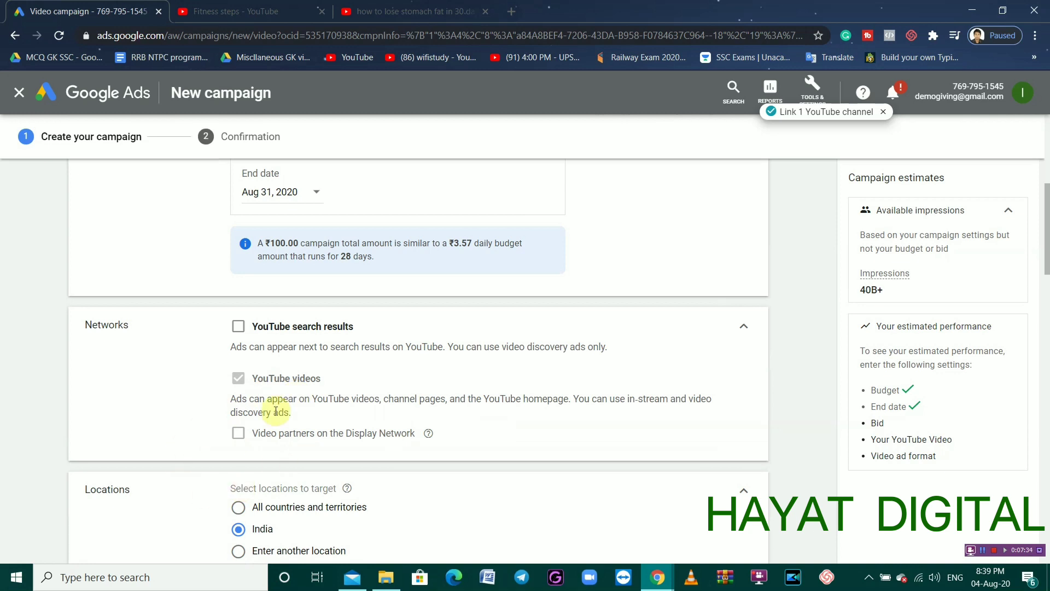
scroll(276, 411, "down", 1)
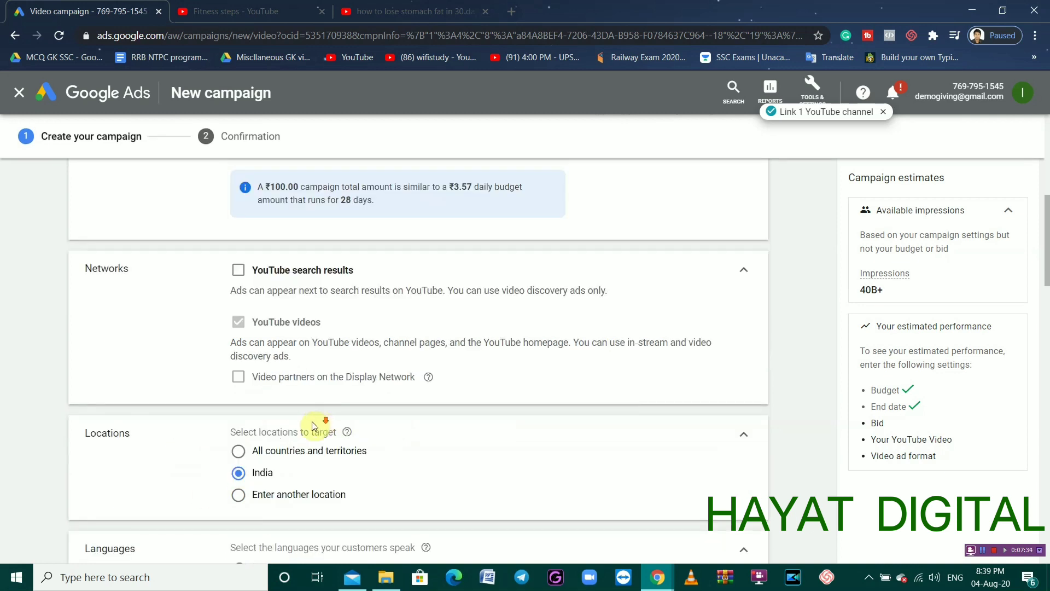
left_click(239, 497)
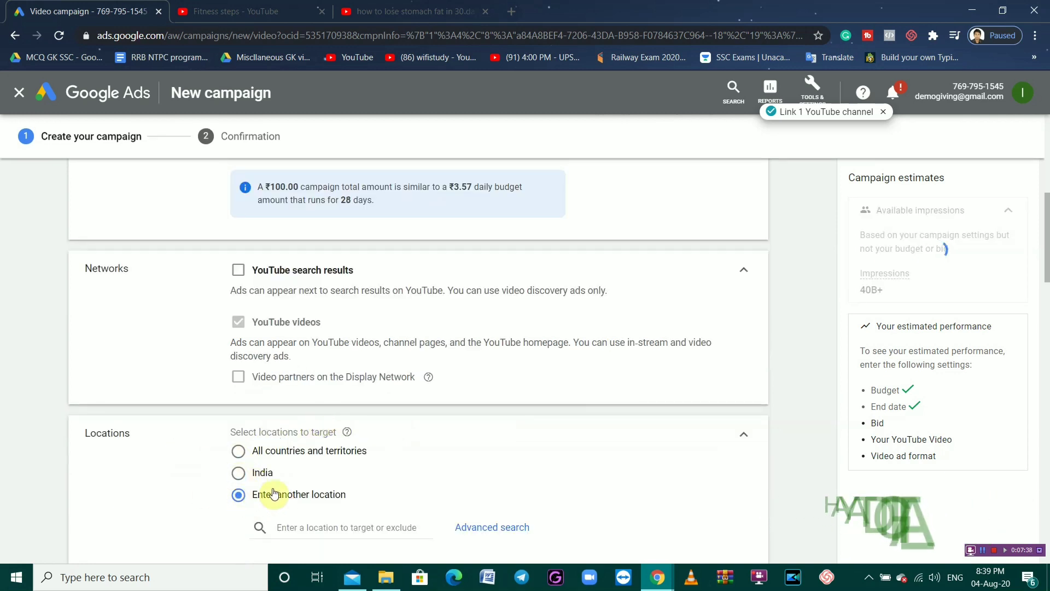
left_click(319, 520)
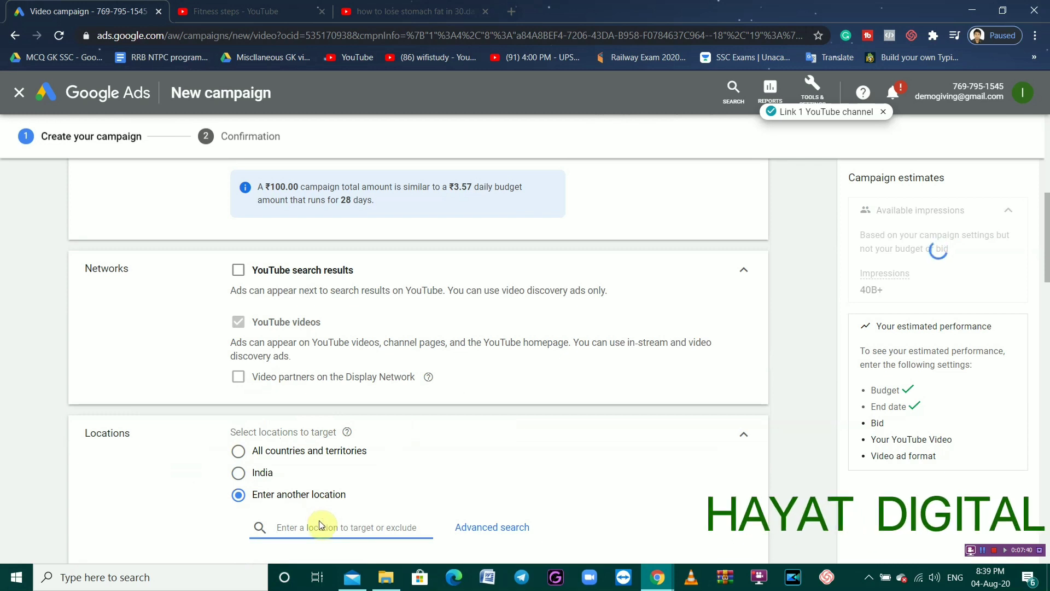
type("110025")
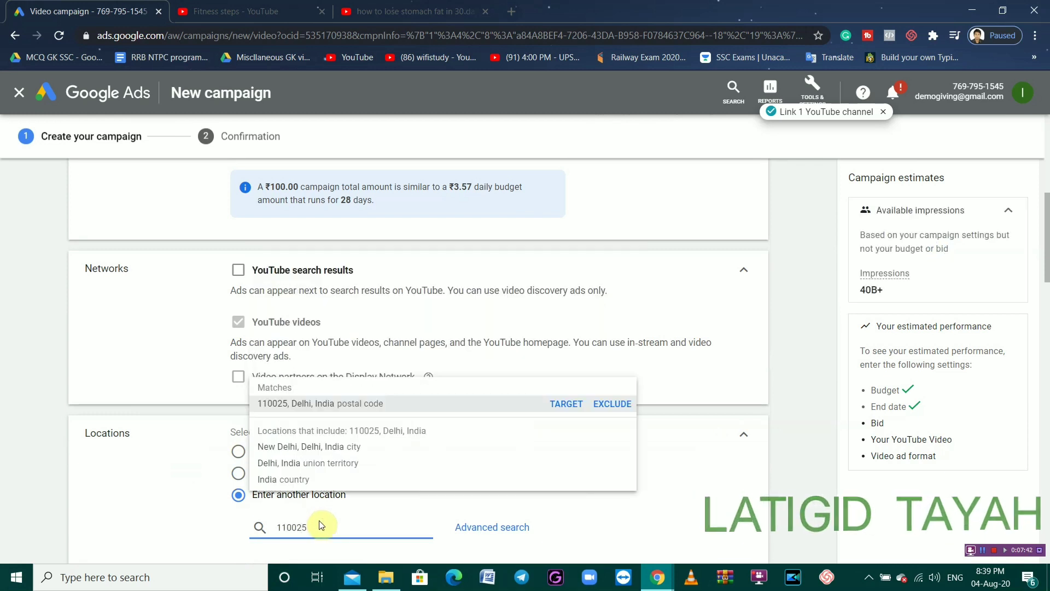
mouse_move(305, 445)
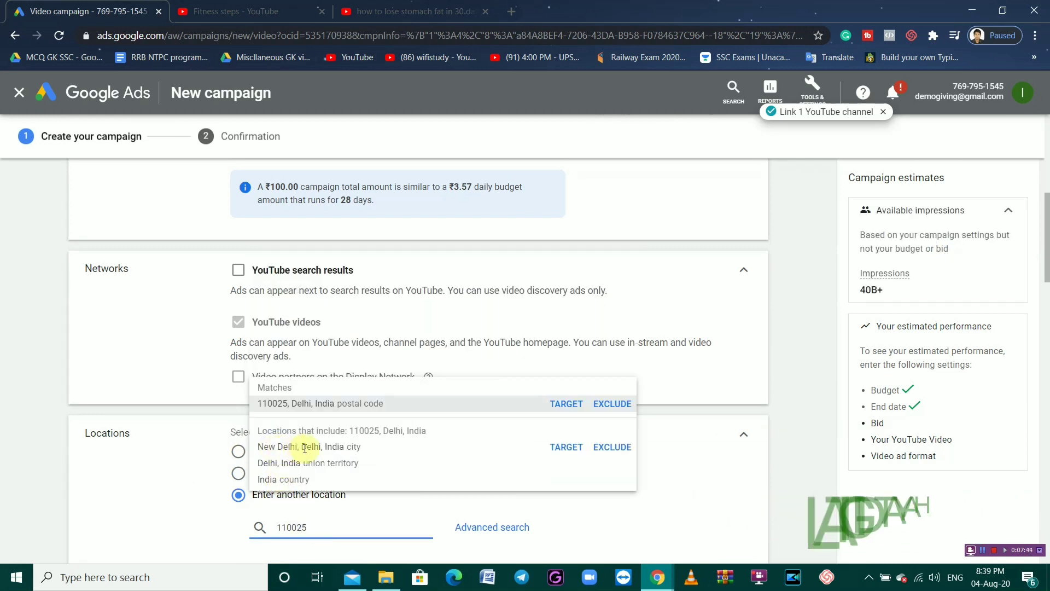
left_click(211, 511)
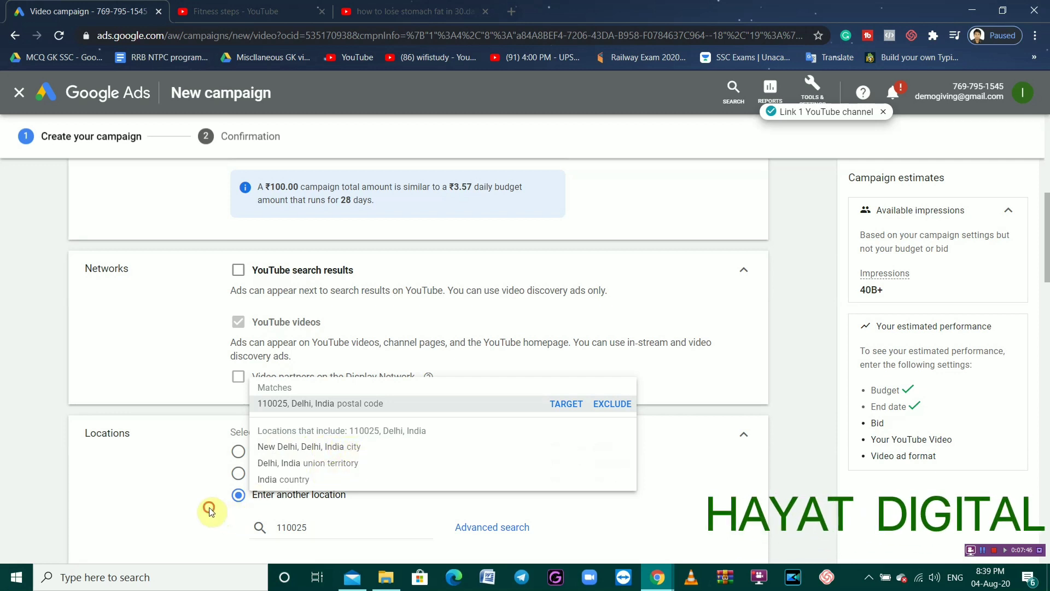
left_click(239, 475)
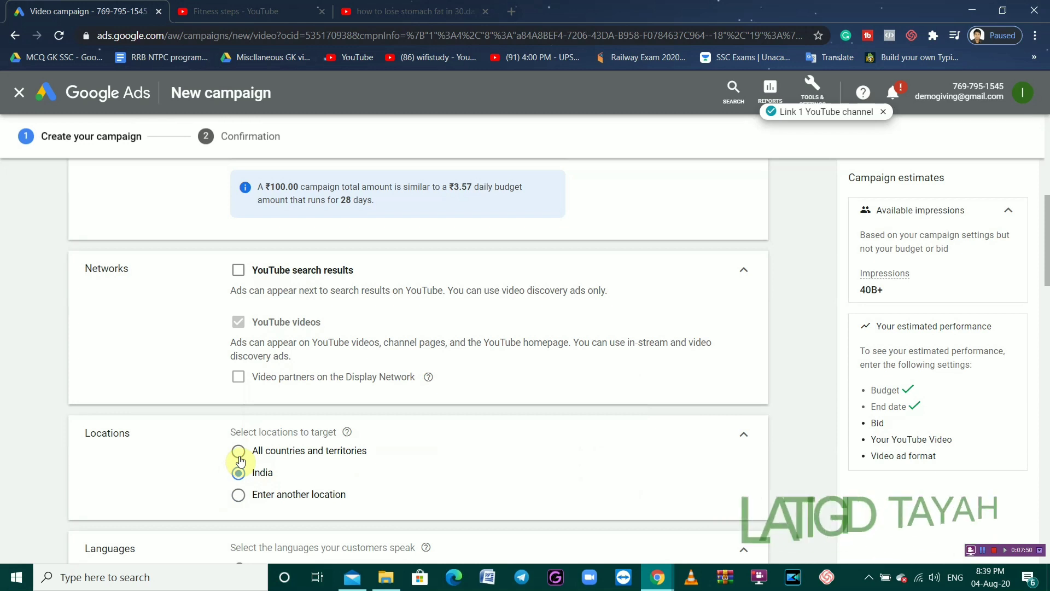
- Review the languages section and the inventory type options, including the explanation of Standard inventory
scroll(415, 457, "down", 2)
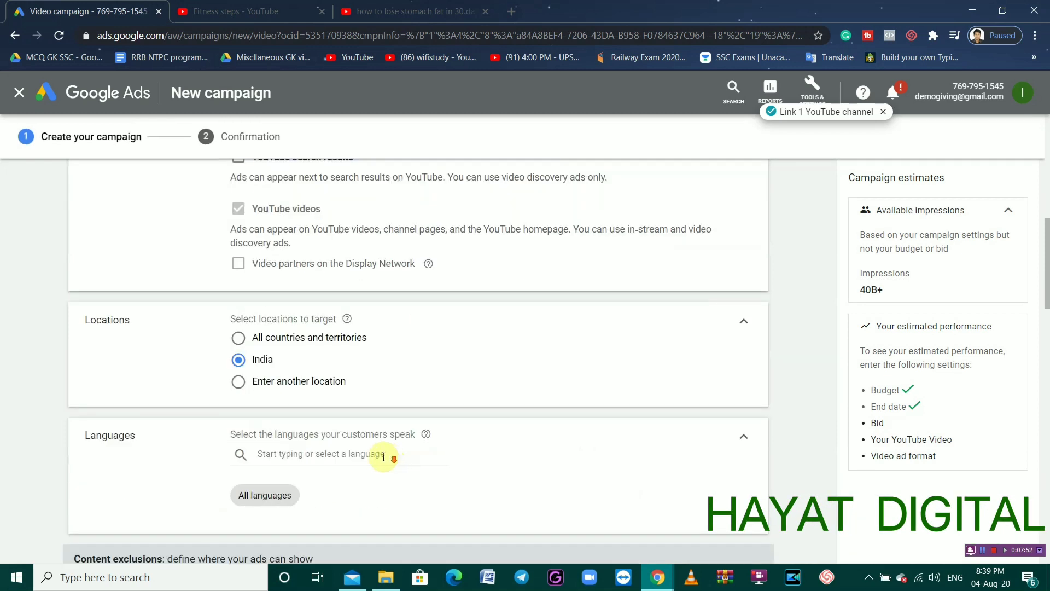
scroll(300, 457, "down", 1)
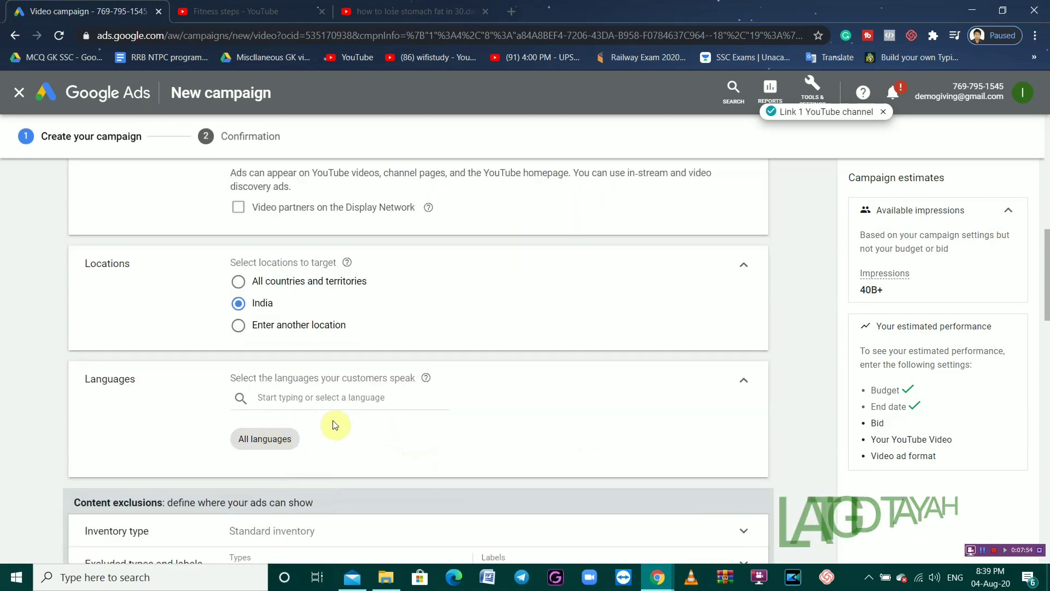
scroll(476, 403, "down", 1)
scroll(330, 444, "down", 1)
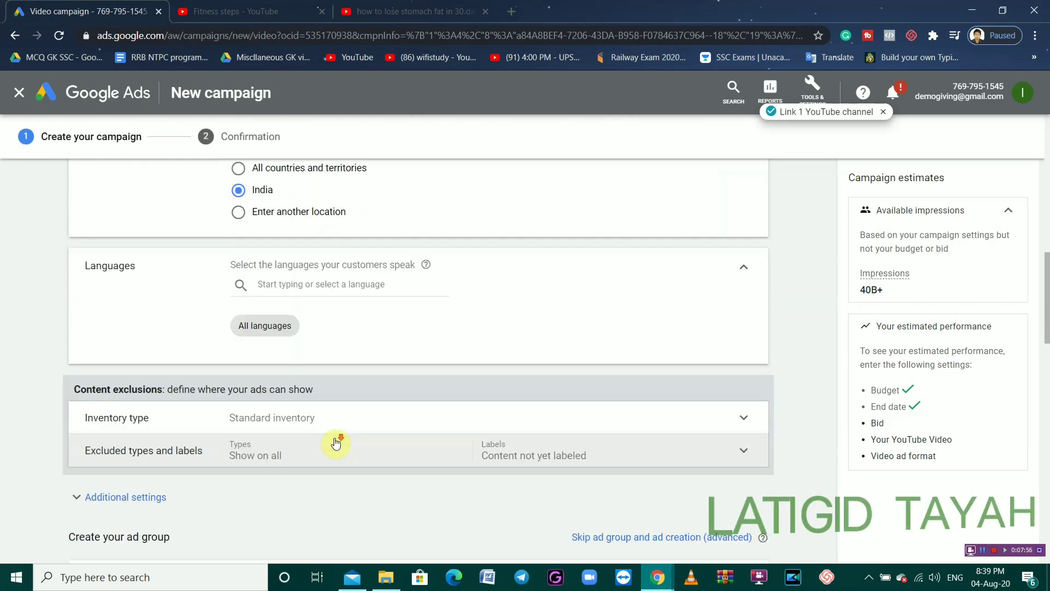
left_click(724, 426)
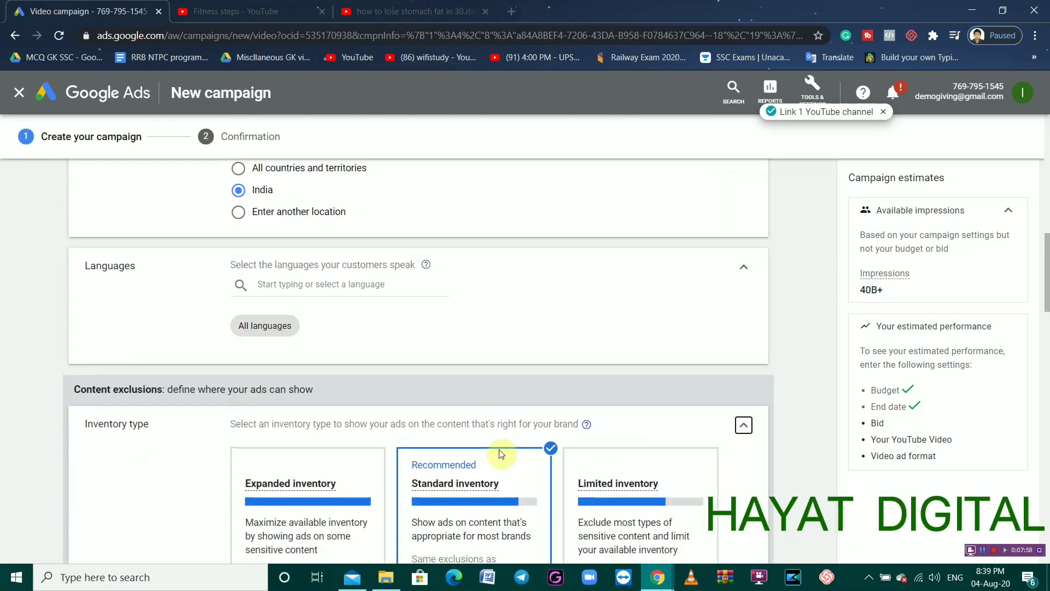
scroll(495, 446, "down", 1)
scroll(711, 356, "down", 1)
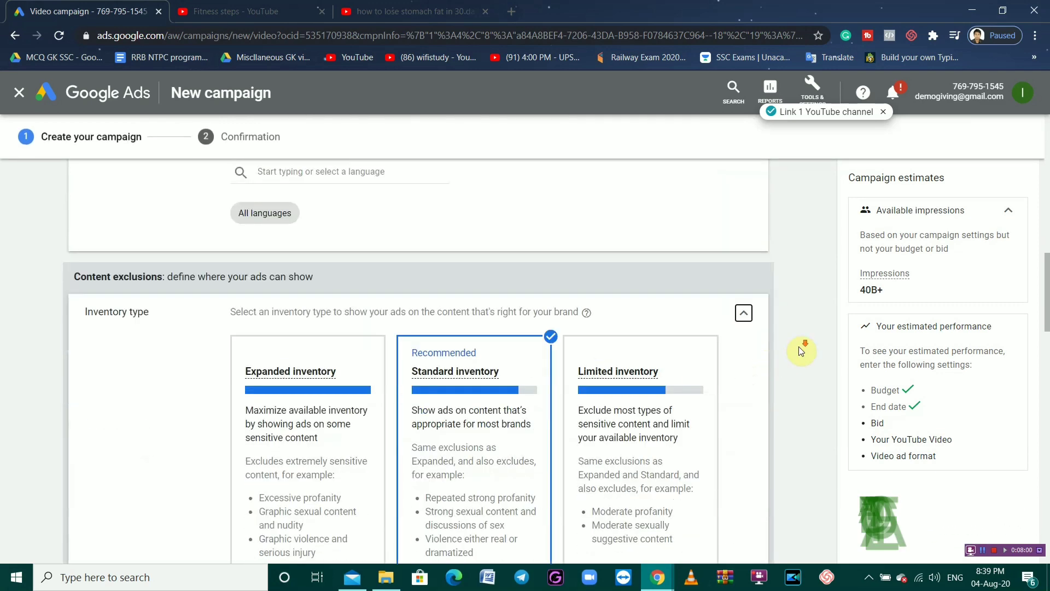
scroll(799, 347, "down", 1)
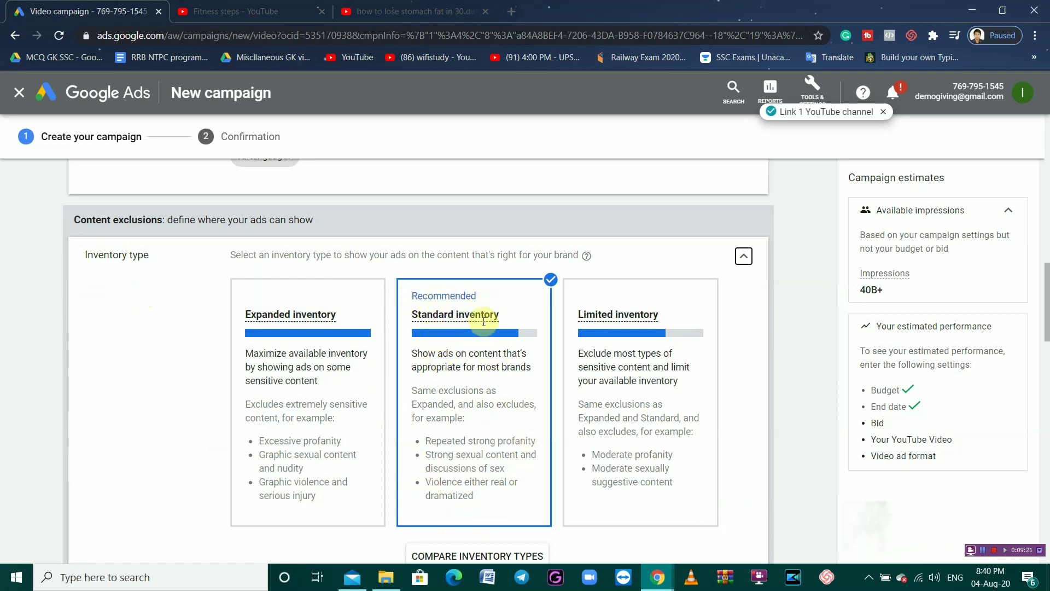
mouse_move(480, 321)
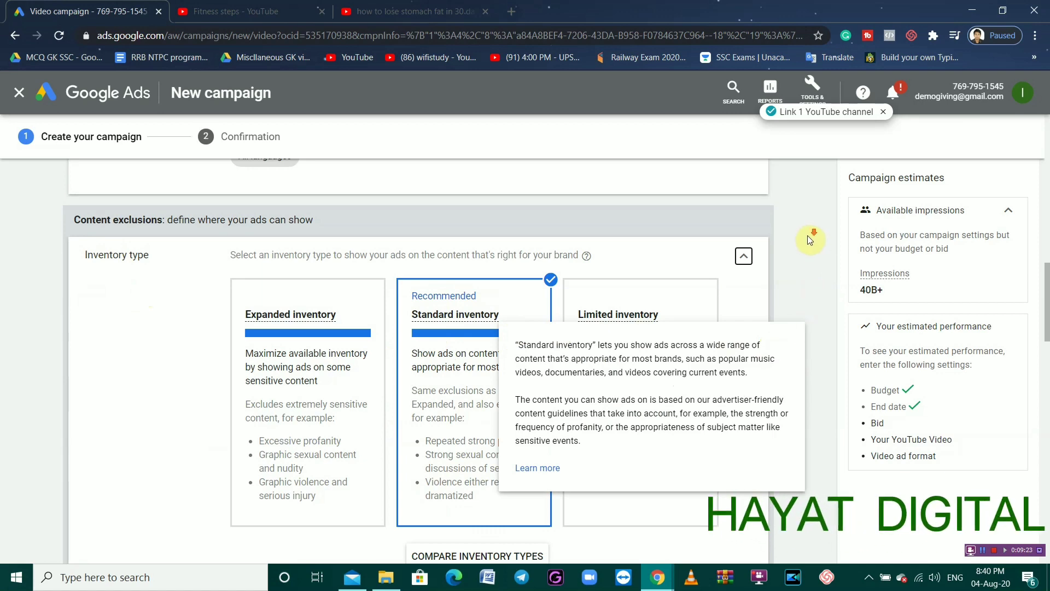
- Exclude live streaming videos from the content types on which the ads can show
scroll(807, 236, "down", 4)
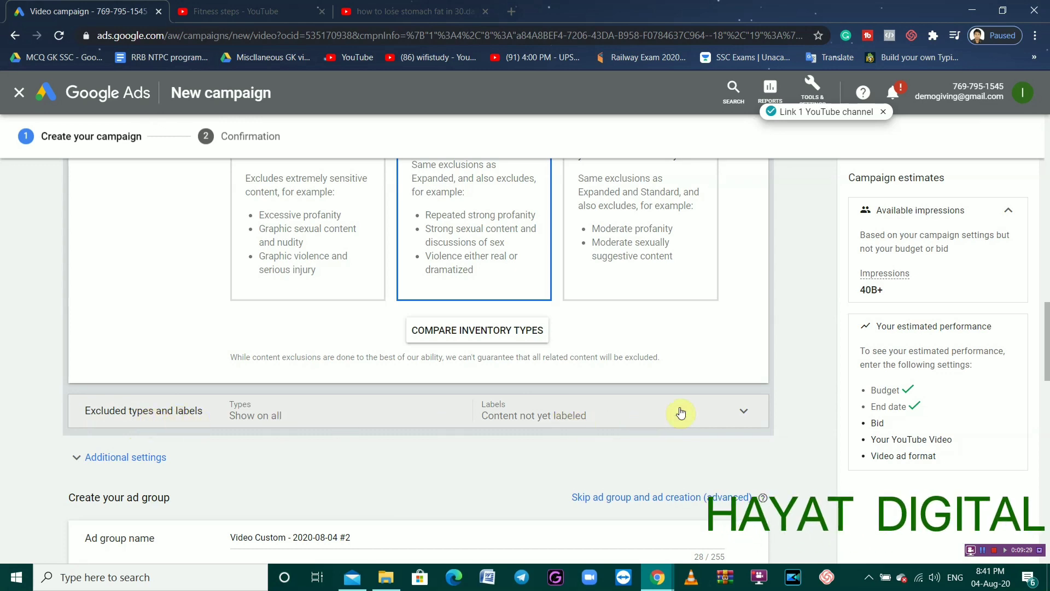
left_click(745, 410)
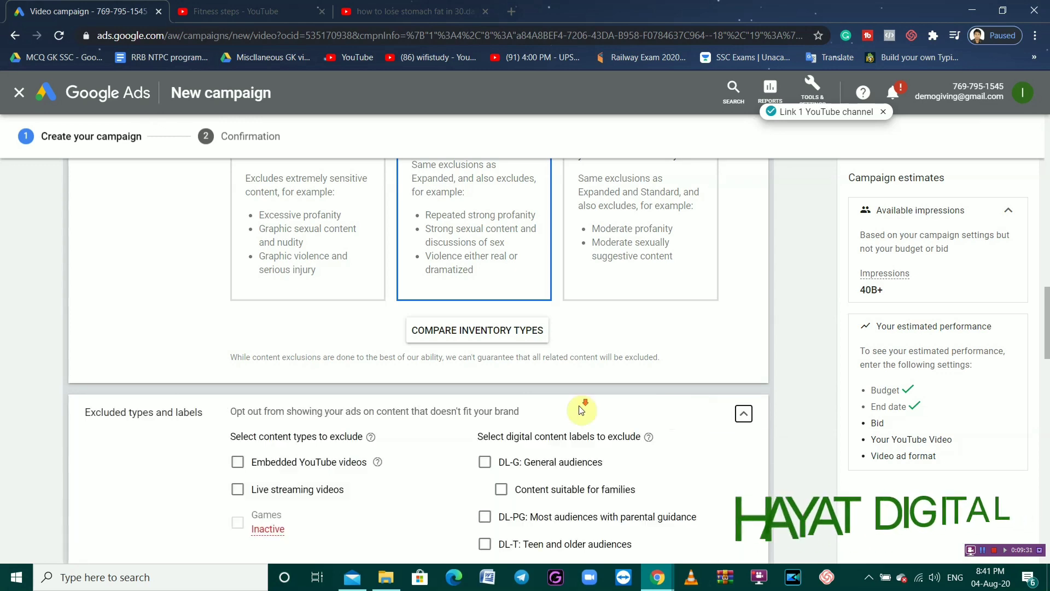
scroll(581, 403, "down", 2)
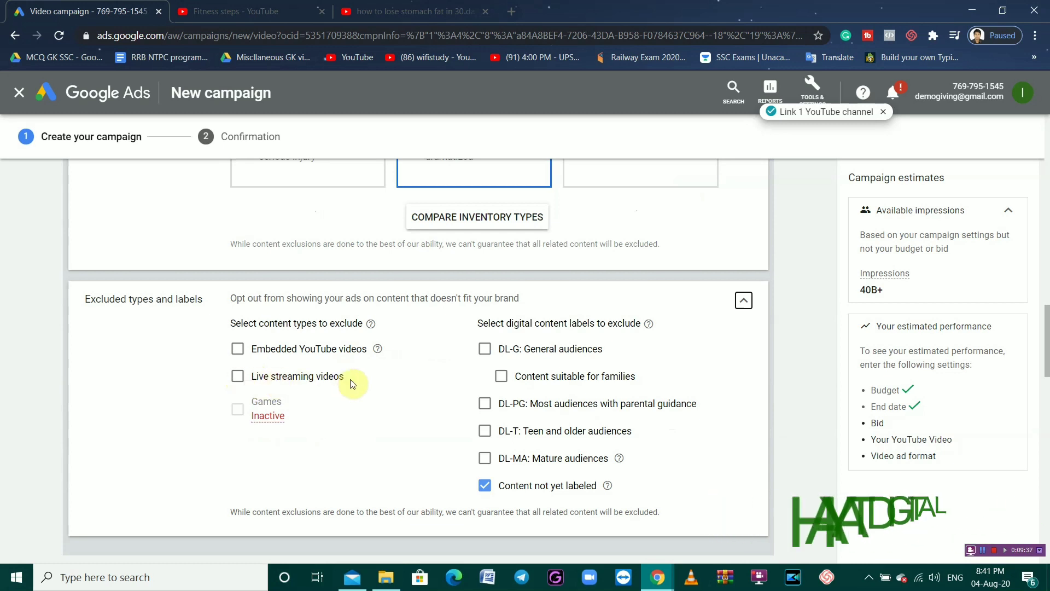
left_click(236, 377)
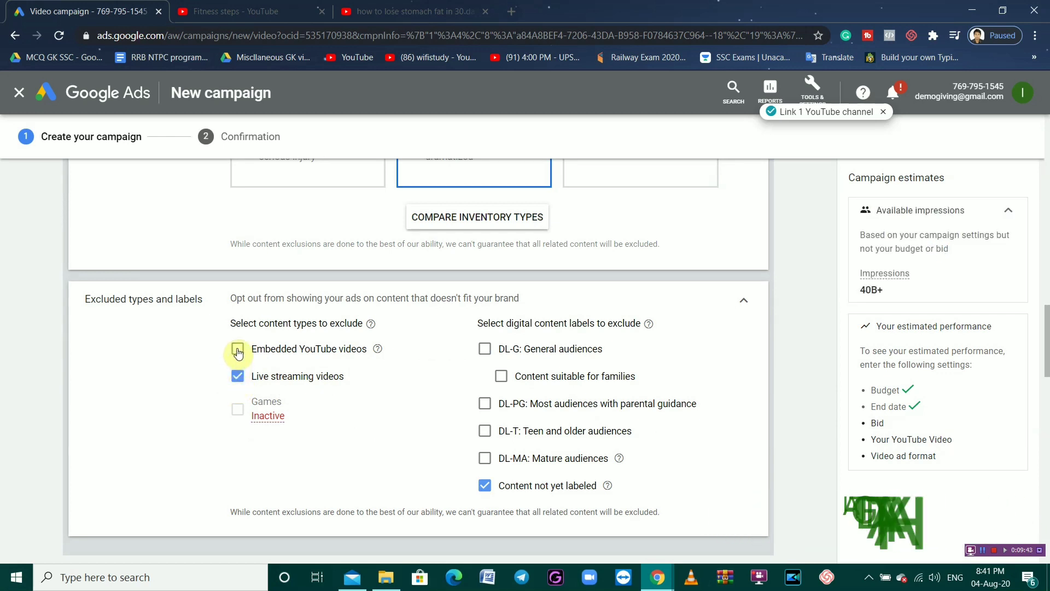
- Try excluding embedded YouTube videos and the DL-MA mature audiences label, and clear both exclusions
left_click(238, 351)
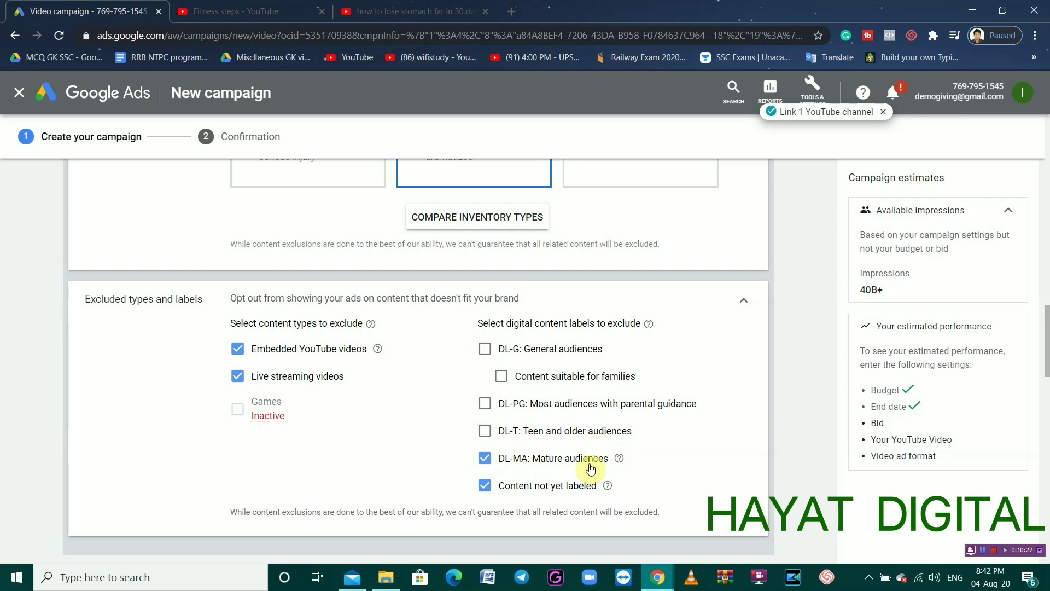
left_click(485, 458)
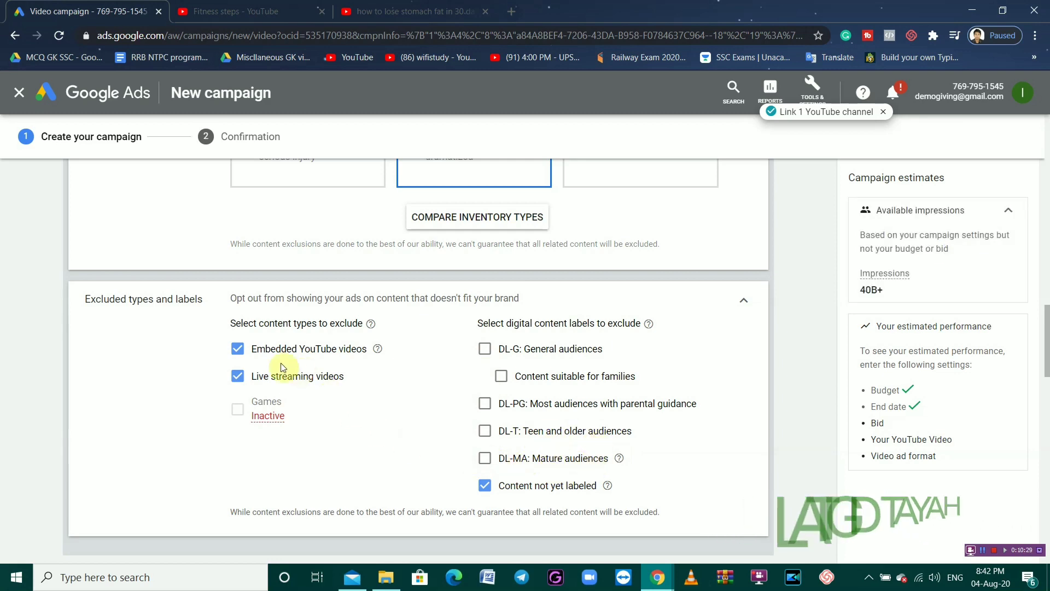
left_click(238, 348)
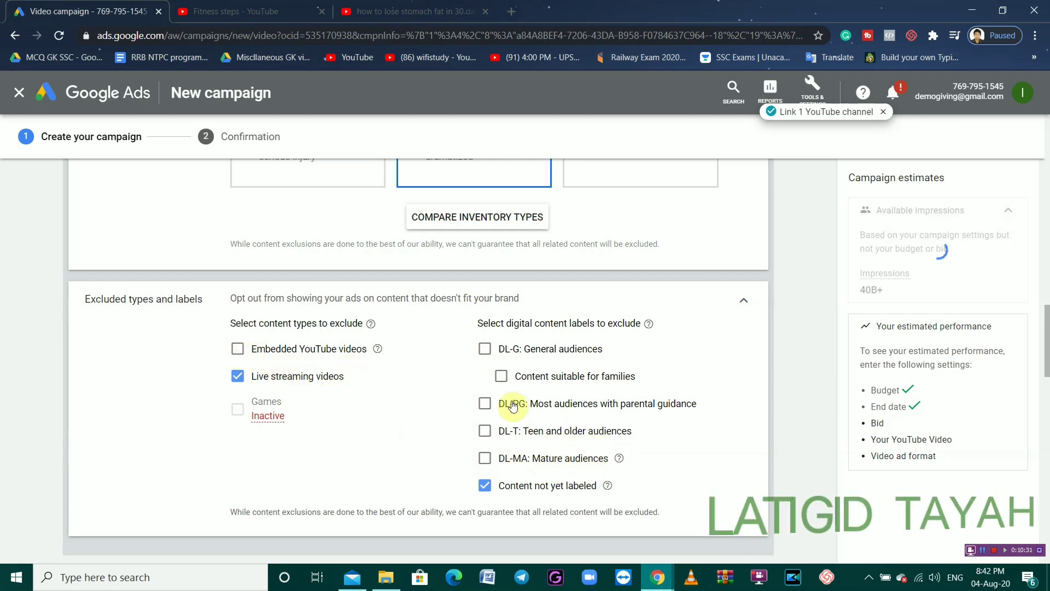
- Expand the campaign's additional settings and open the frequency capping options
scroll(513, 404, "down", 3)
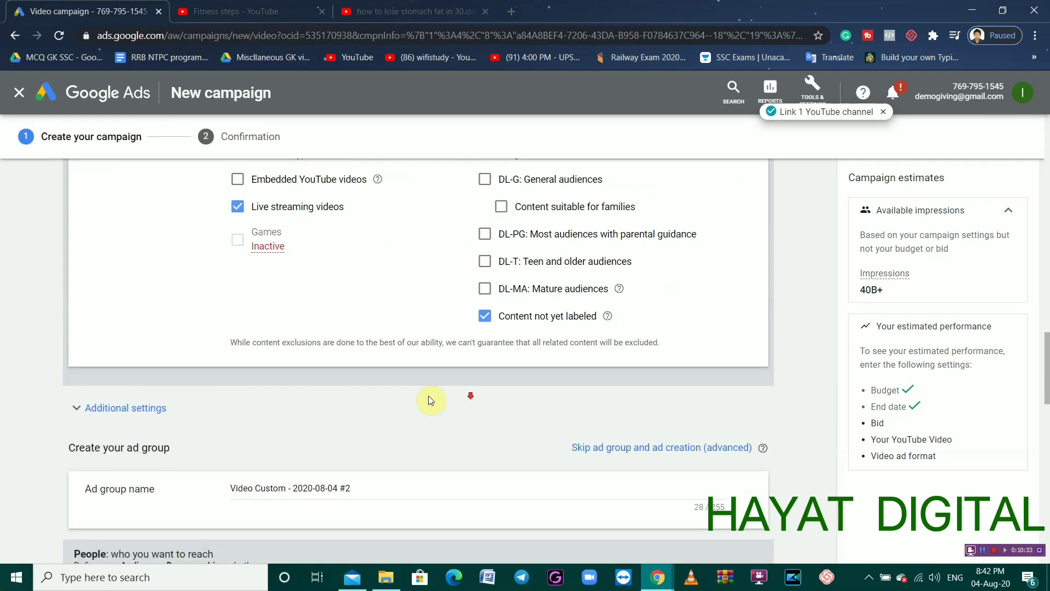
left_click(77, 407)
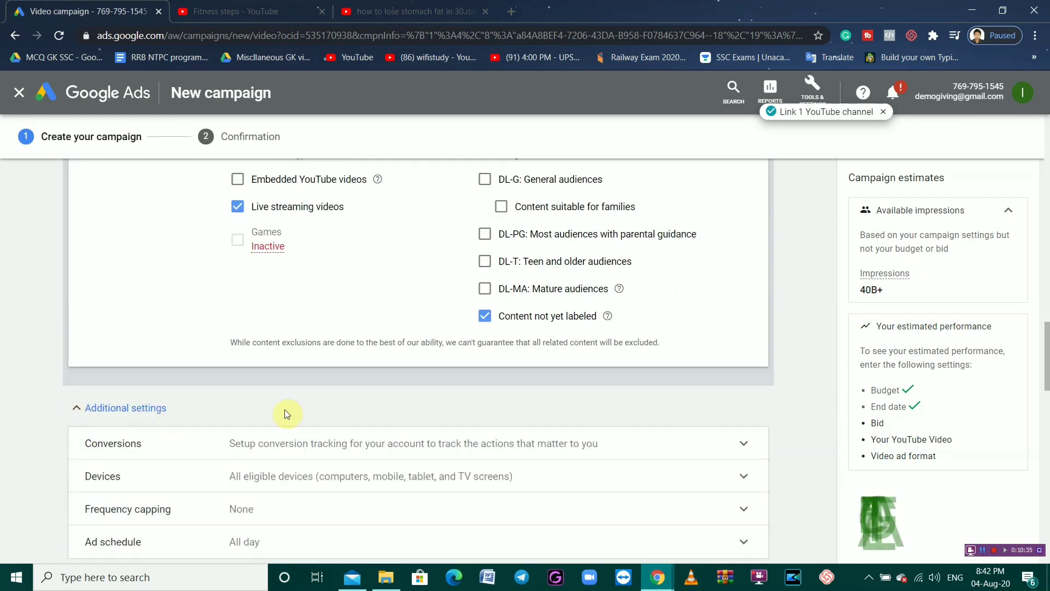
scroll(345, 405, "down", 1)
scroll(344, 405, "down", 1)
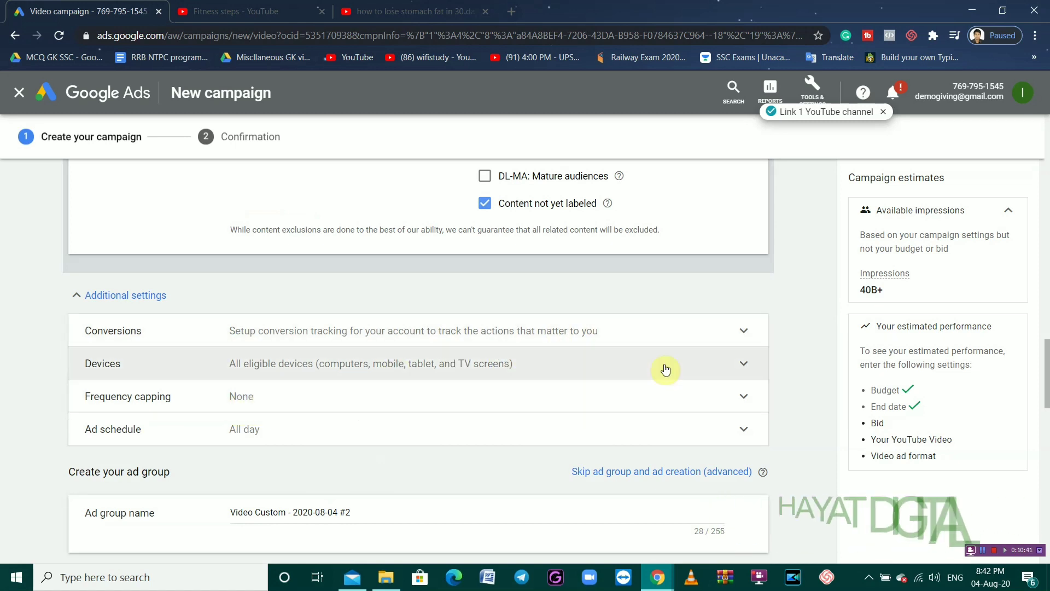
left_click(734, 396)
scroll(333, 384, "down", 1)
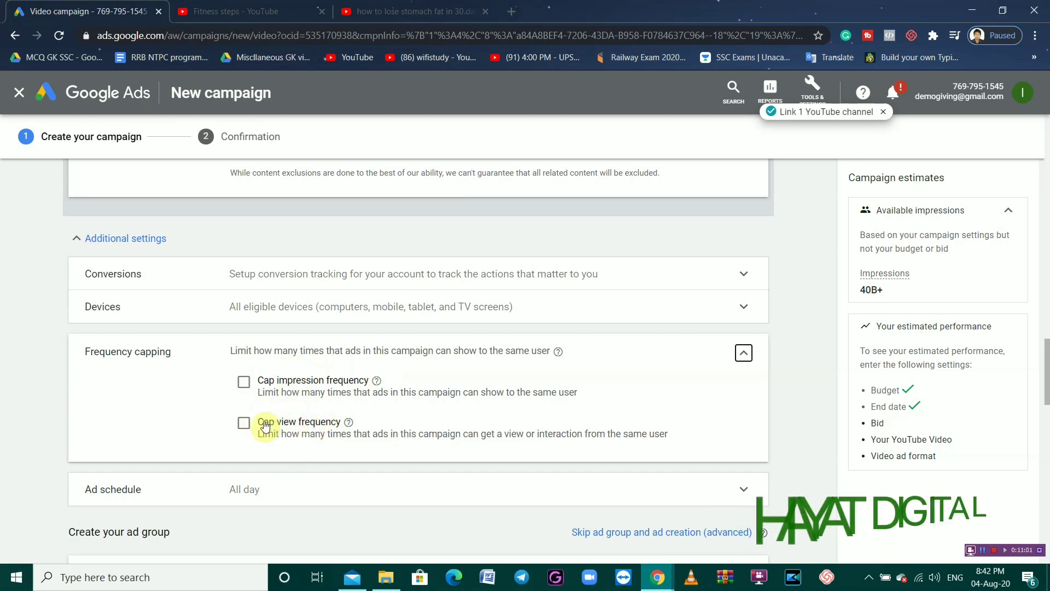
- Enable the view frequency cap and limit it to 2 views per day
left_click(244, 423)
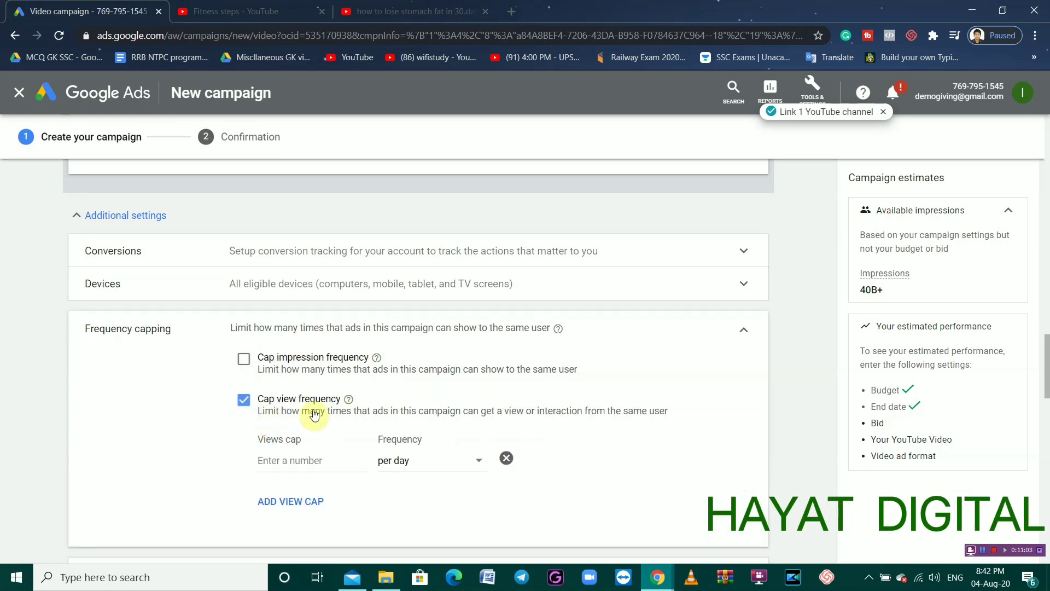
left_click(289, 460)
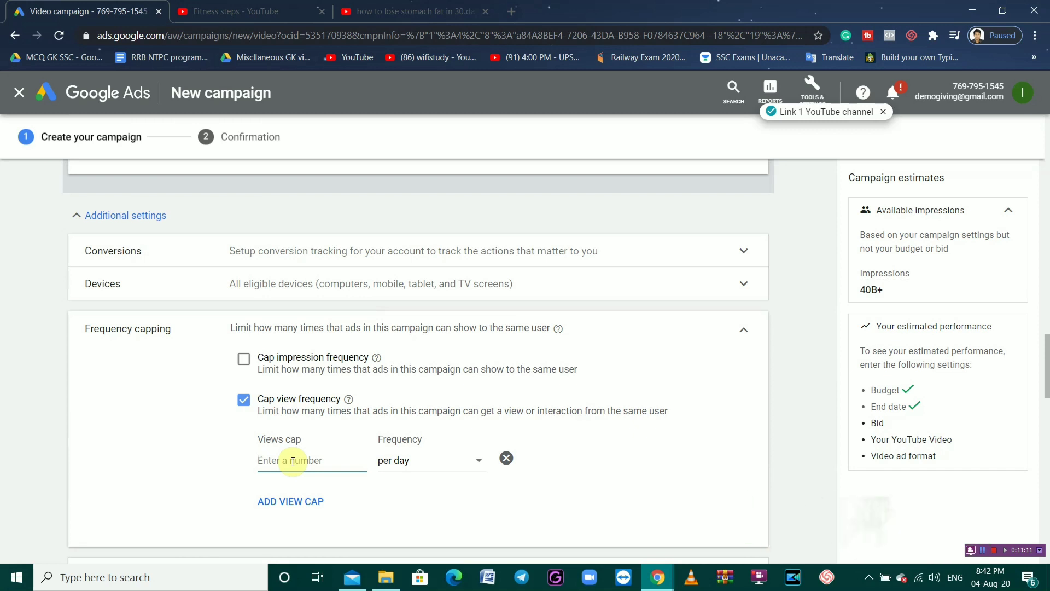
type("2")
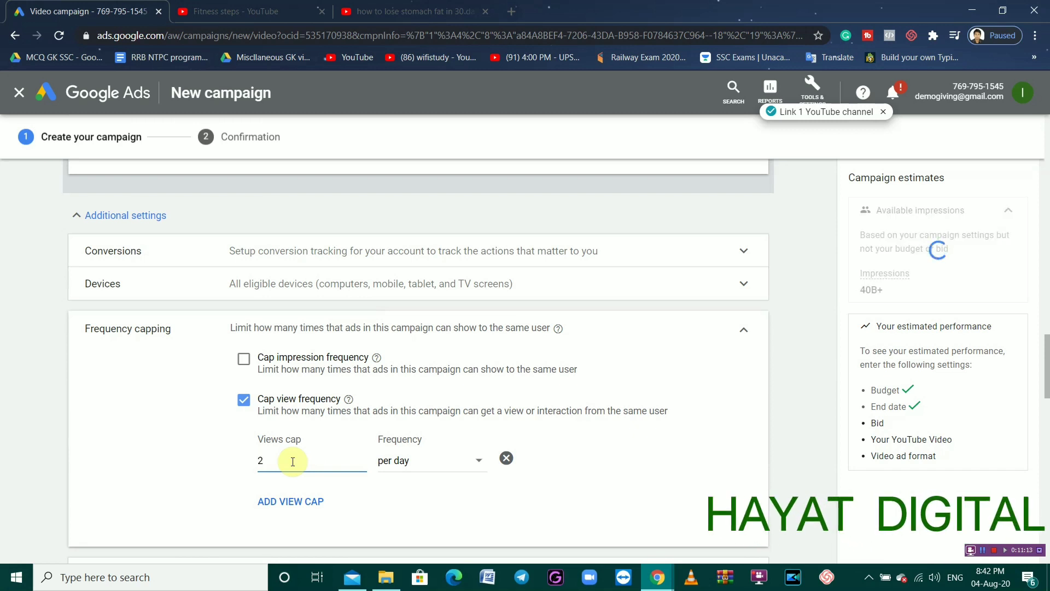
left_click(464, 461)
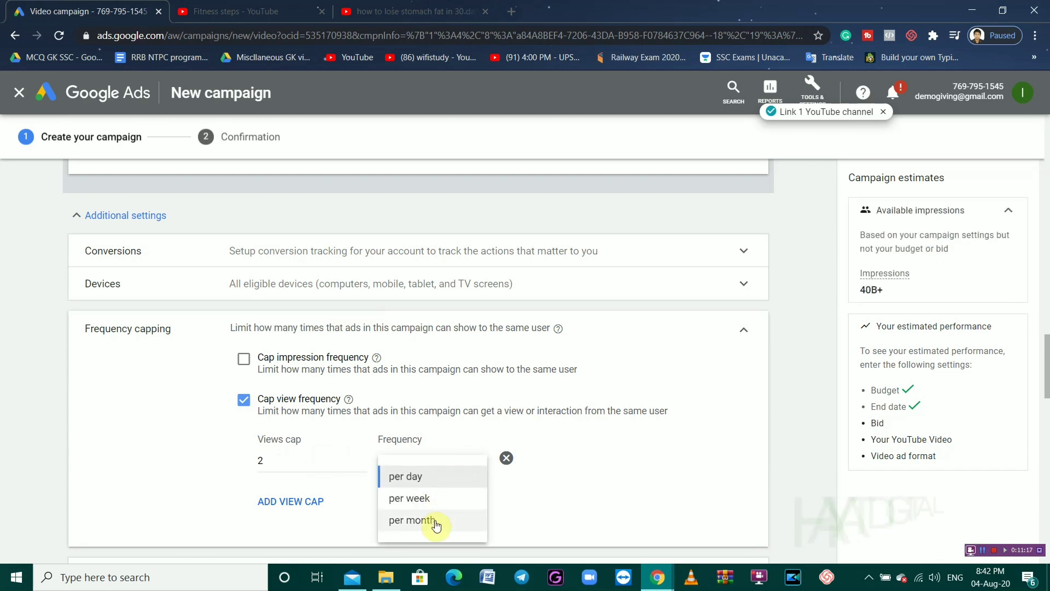
left_click(505, 498)
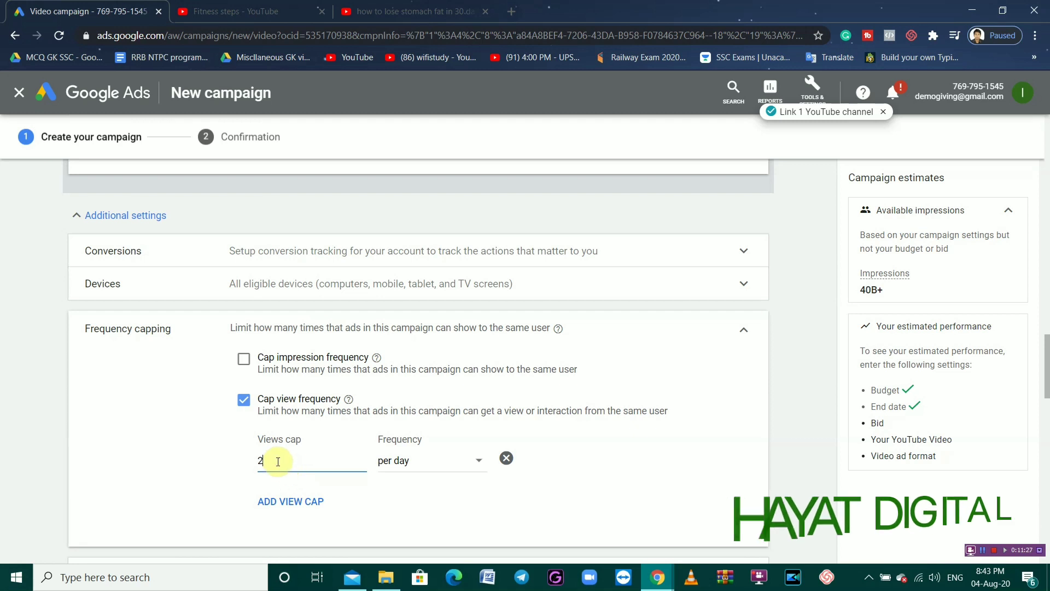
- Set the view frequency cap to 4 views per month
key("BackSpace")
type("4")
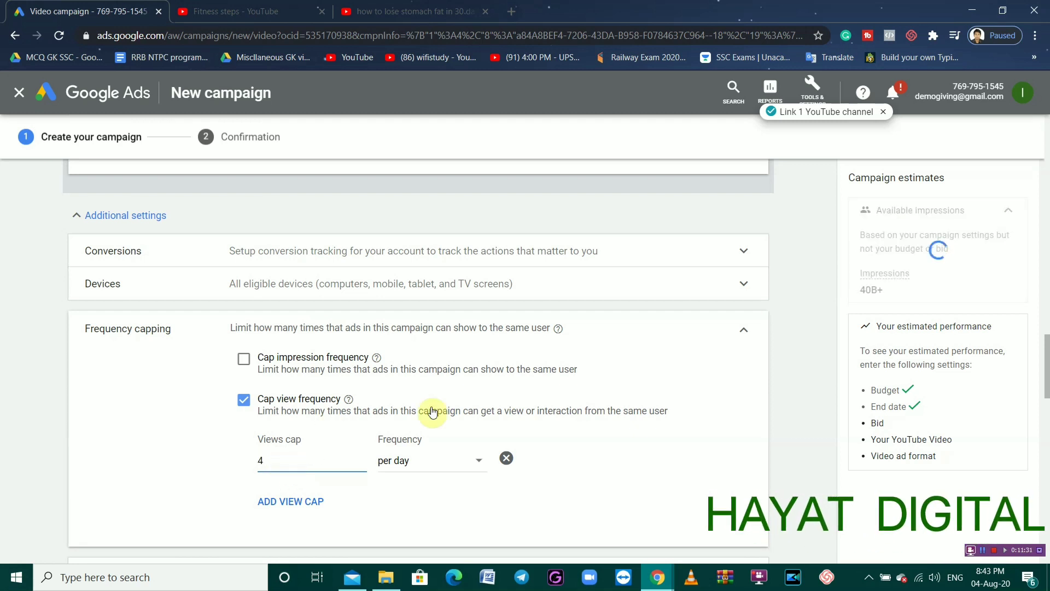
left_click(445, 461)
left_click(417, 500)
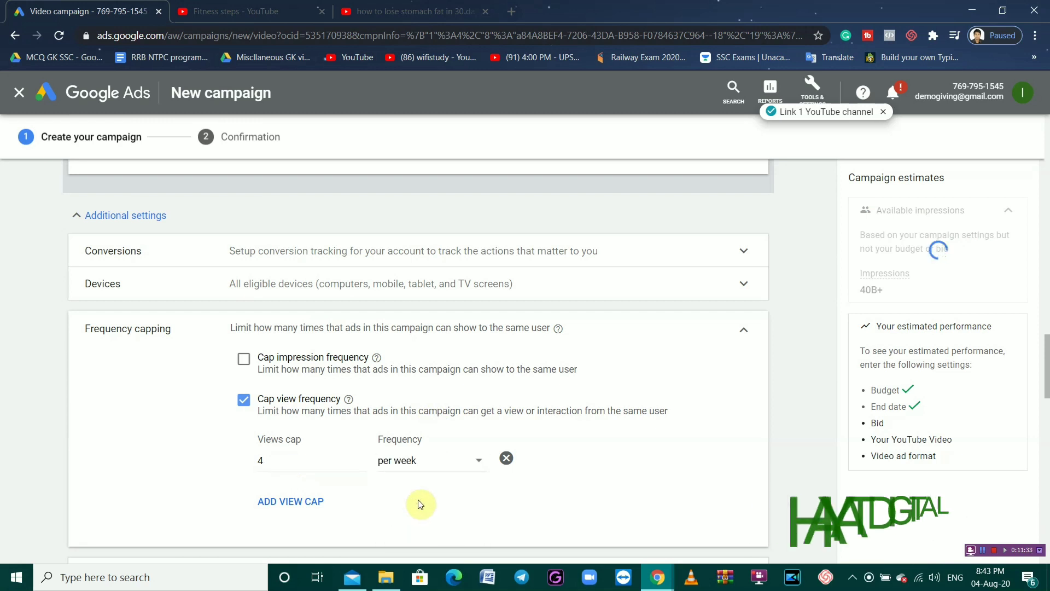
left_click(445, 462)
left_click(447, 521)
- Review the day and start time choices offered in the ad schedule
scroll(404, 490, "down", 1)
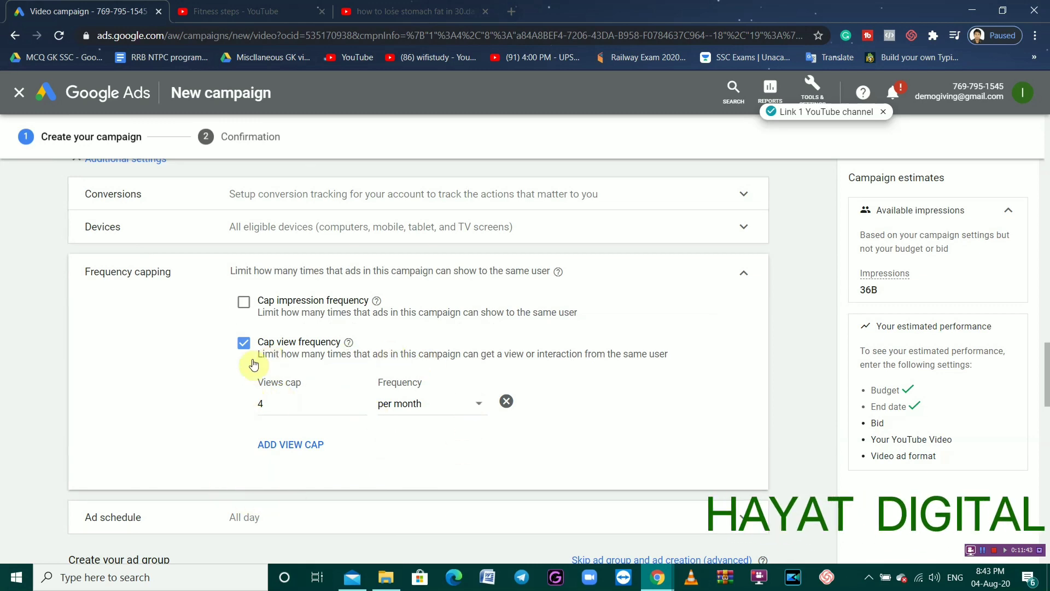
scroll(335, 380, "down", 2)
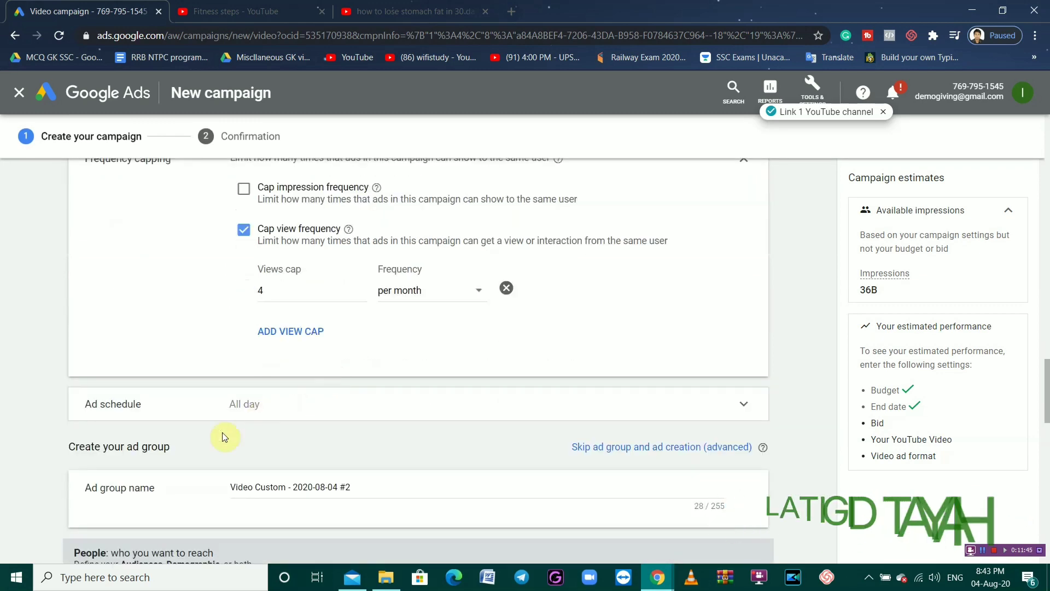
scroll(488, 393, "down", 1)
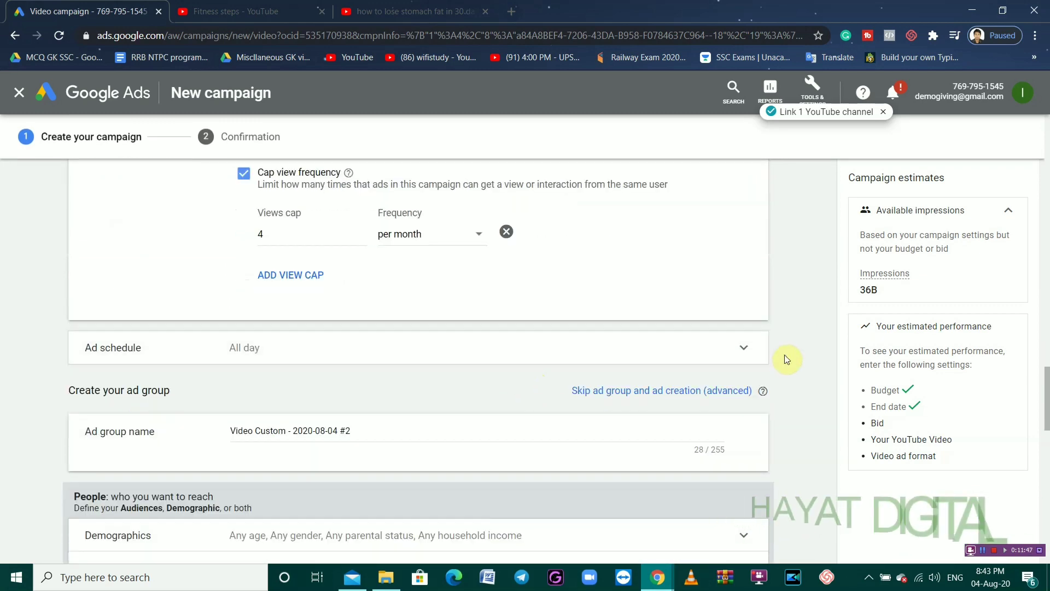
left_click(738, 350)
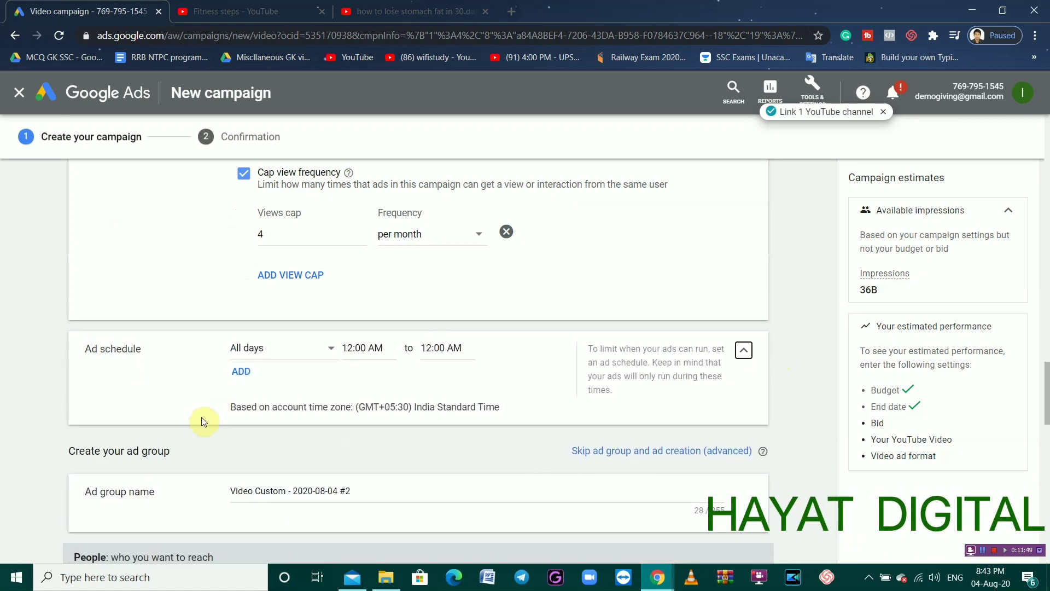
left_click(318, 353)
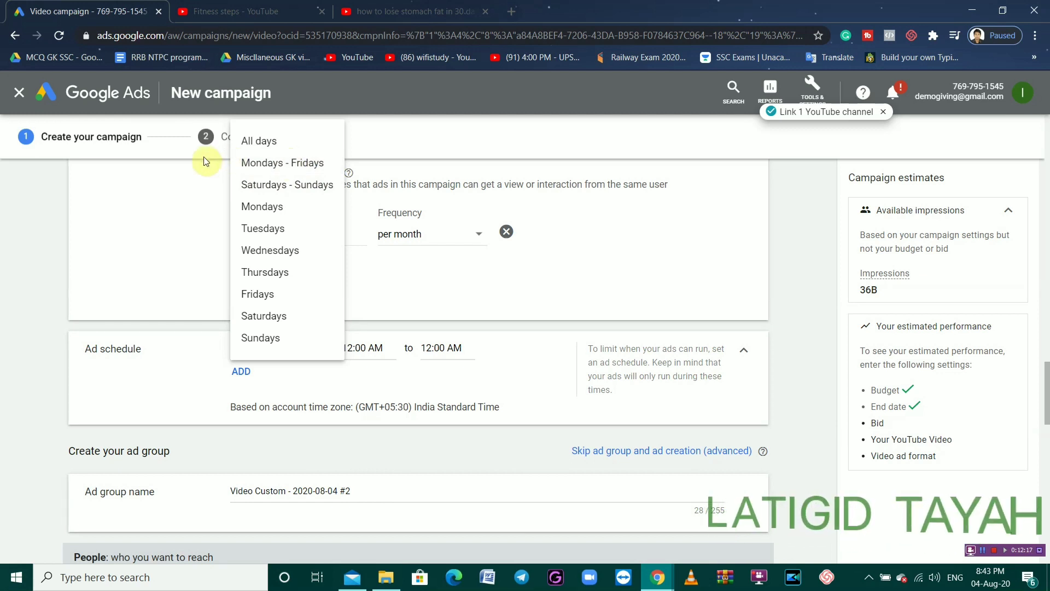
left_click(381, 349)
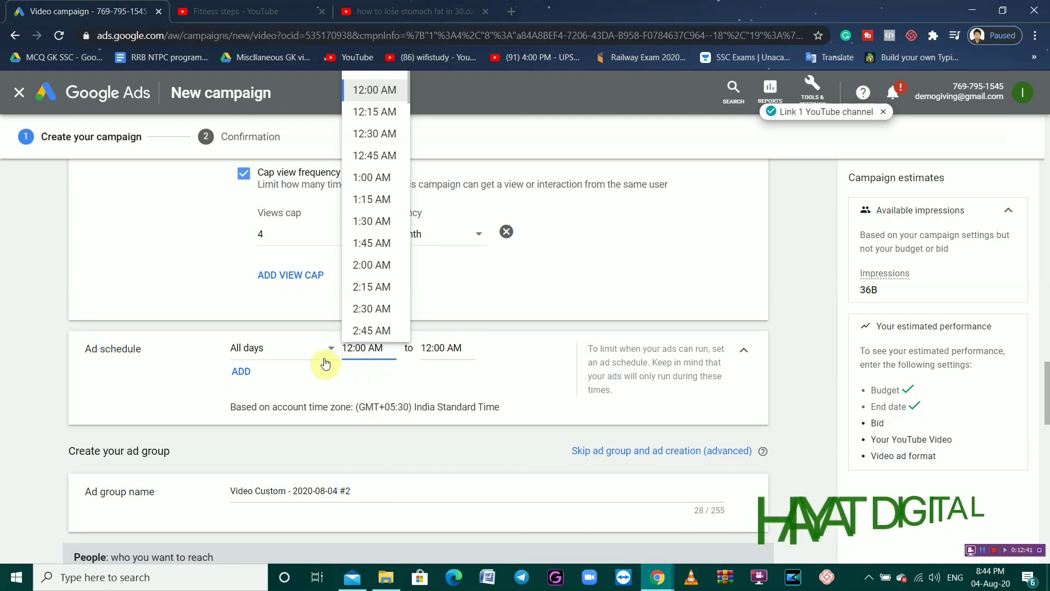
left_click(320, 388)
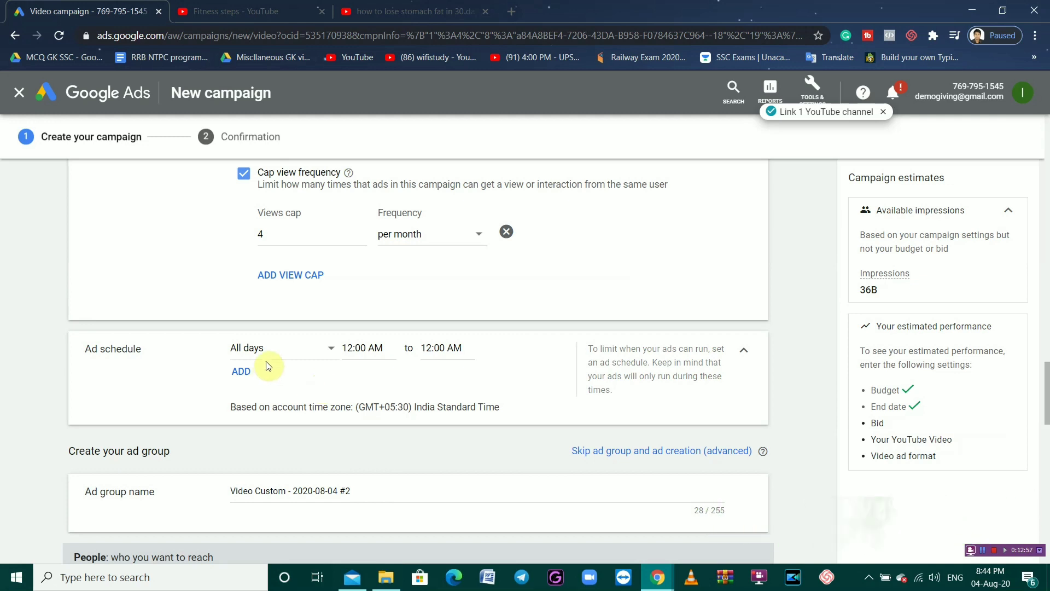
- Try excluding the Female and Unknown genders from the ad group's demographic targeting, and include both again
scroll(251, 394, "down", 1)
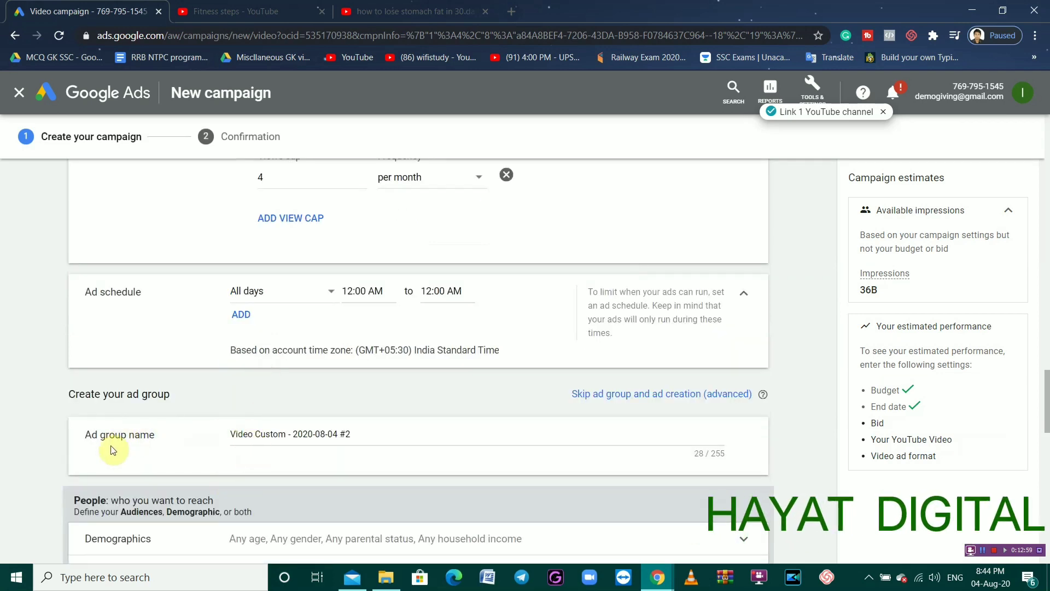
scroll(339, 438, "down", 1)
scroll(338, 437, "down", 1)
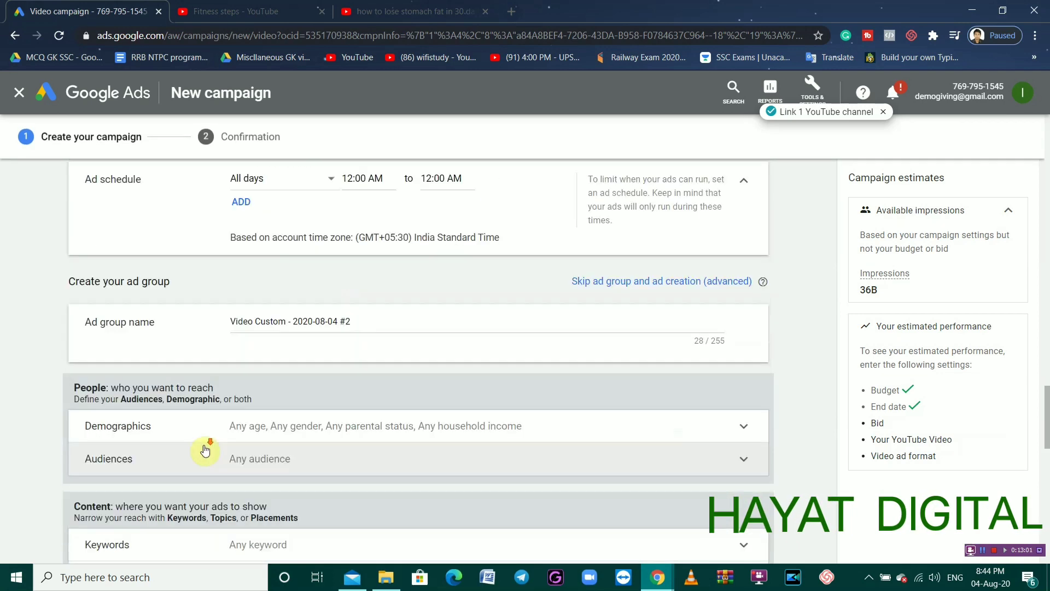
left_click(736, 440)
scroll(383, 438, "down", 1)
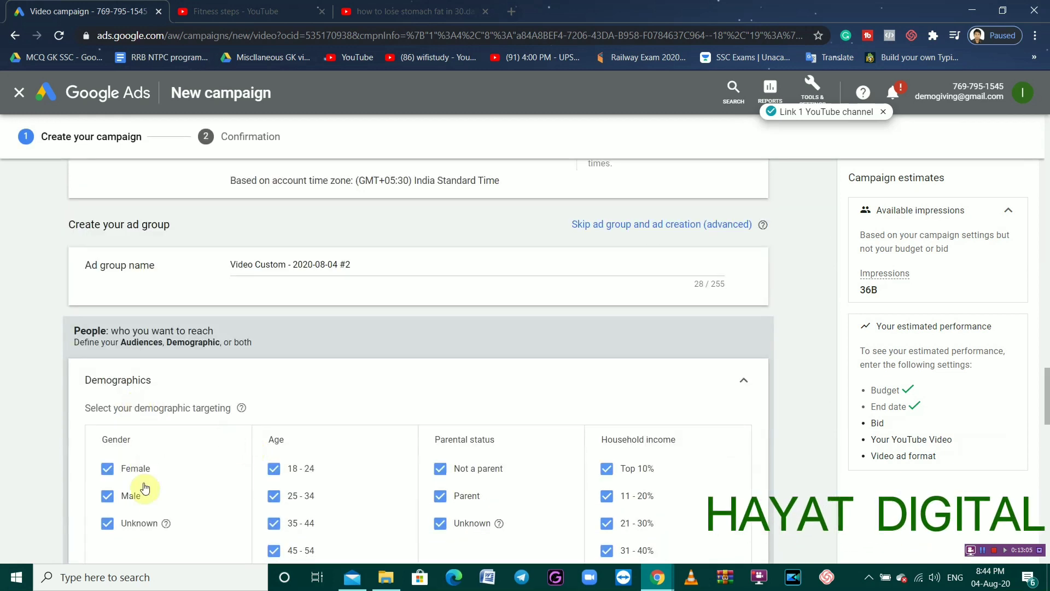
left_click(107, 469)
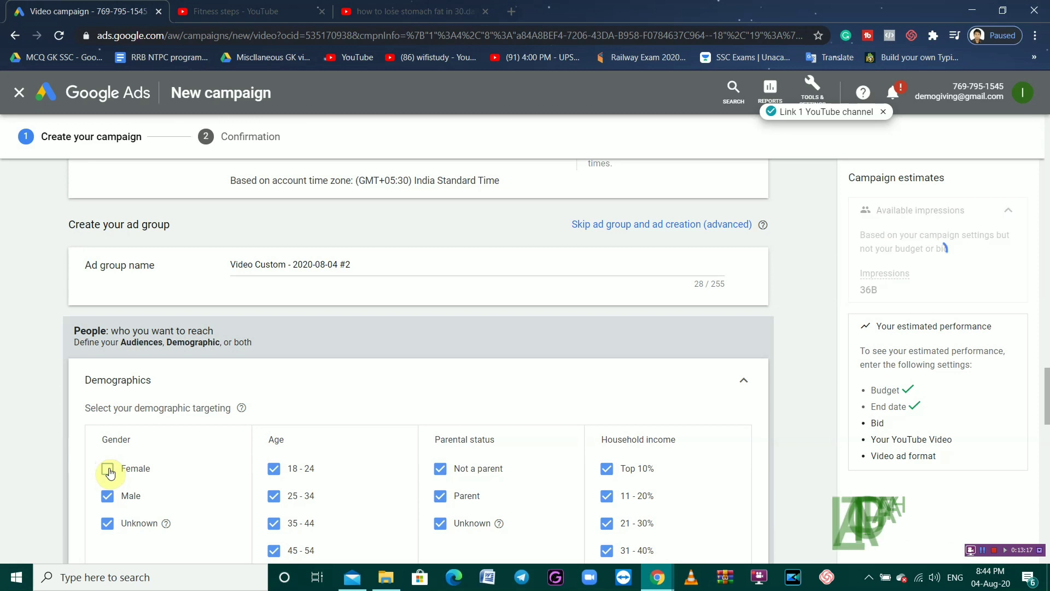
left_click(112, 524)
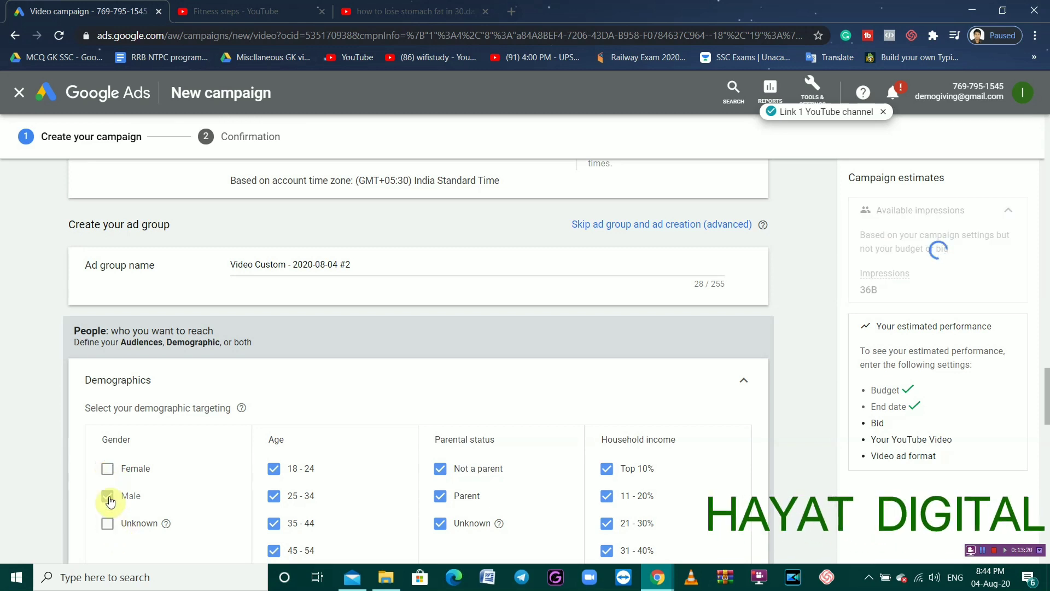
left_click(107, 470)
left_click(107, 524)
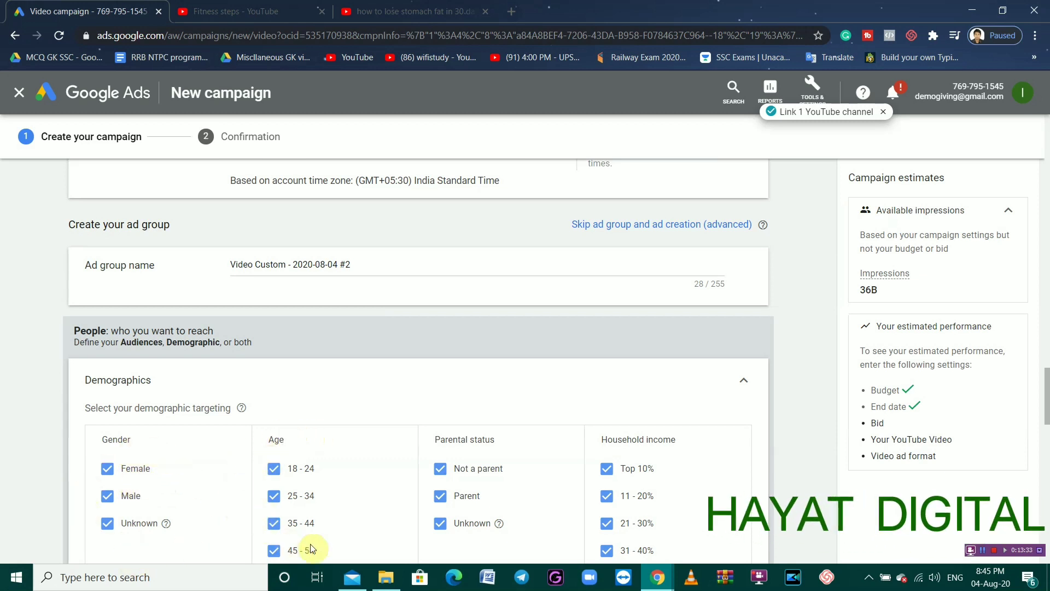
- Review the remaining demographic options and open the ad group's keyword targeting for entry
scroll(310, 492, "down", 2)
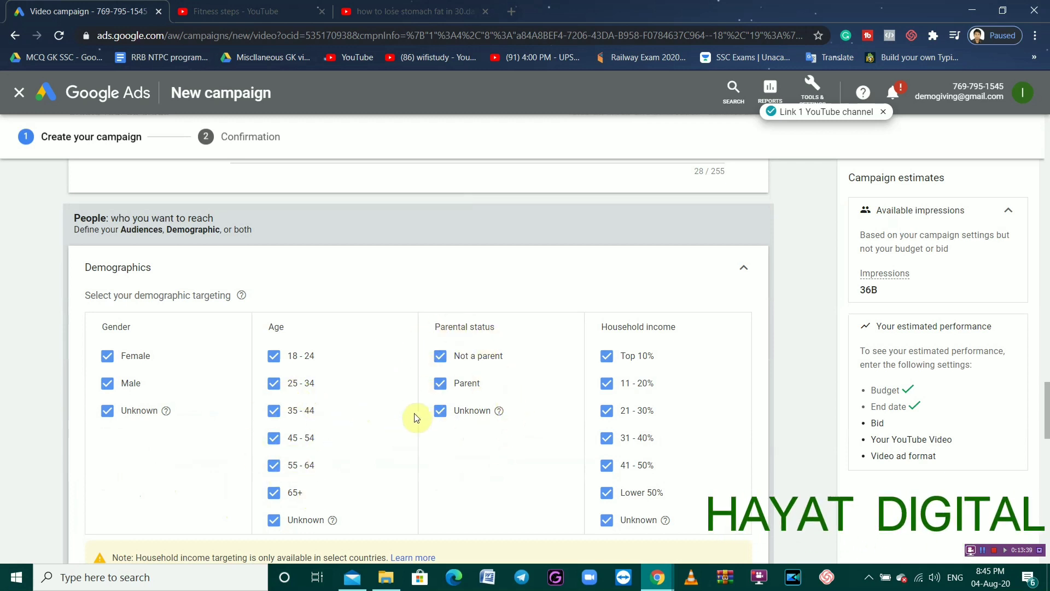
scroll(528, 368, "down", 1)
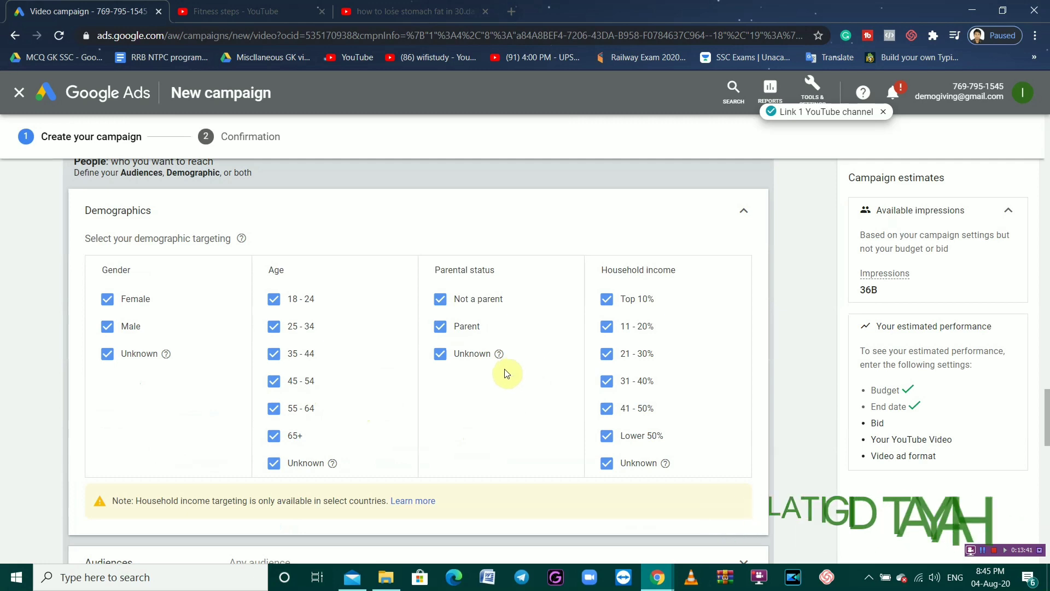
scroll(485, 432, "down", 4)
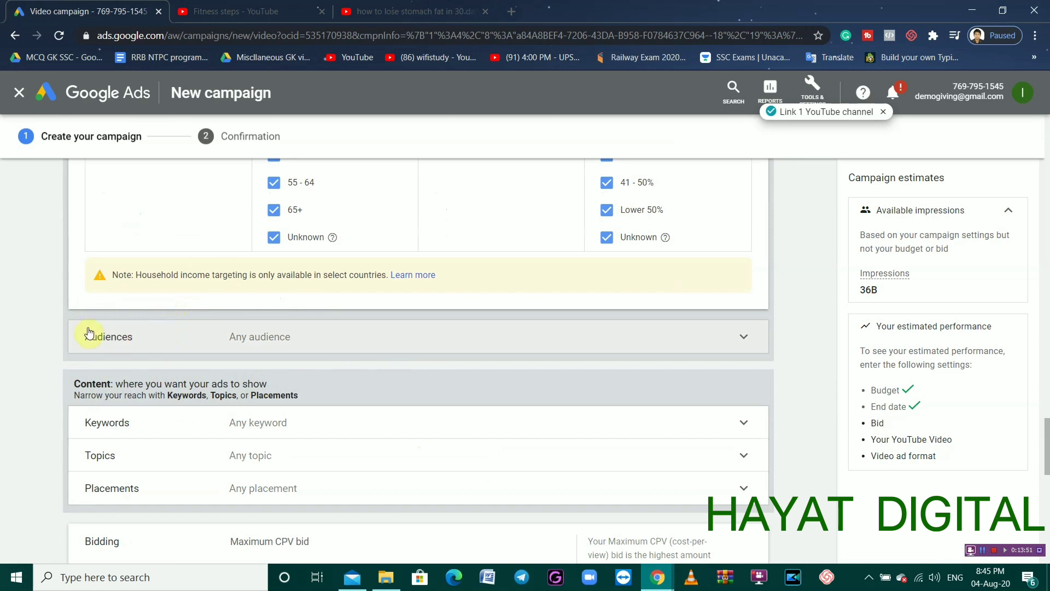
left_click(266, 431)
scroll(192, 473, "down", 1)
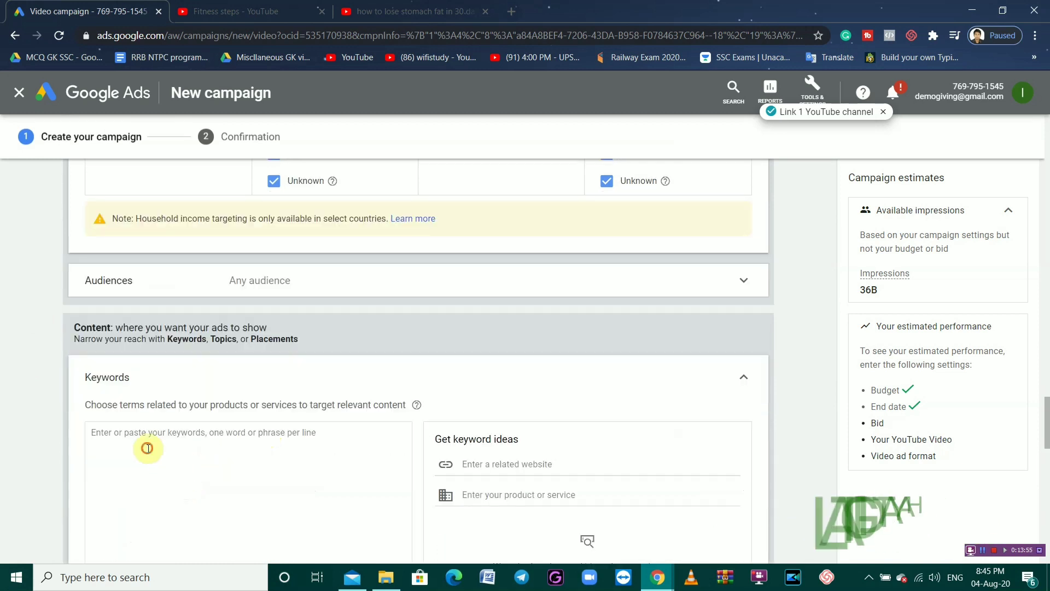
left_click(125, 447)
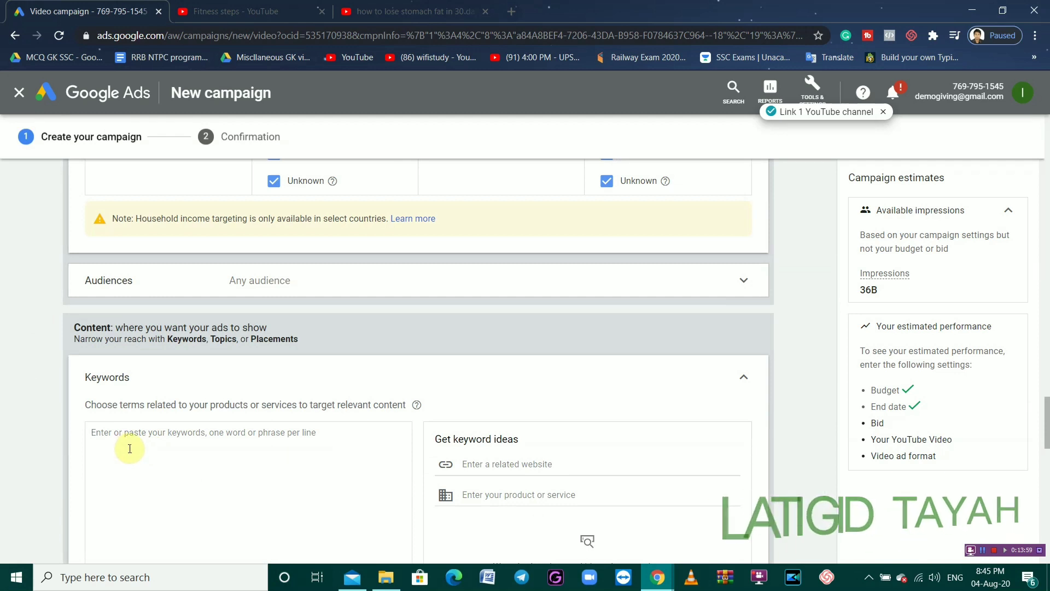
- Try "learn cooking easily" as a targeting keyword and clear it from the keyword list
type("learn cooking")
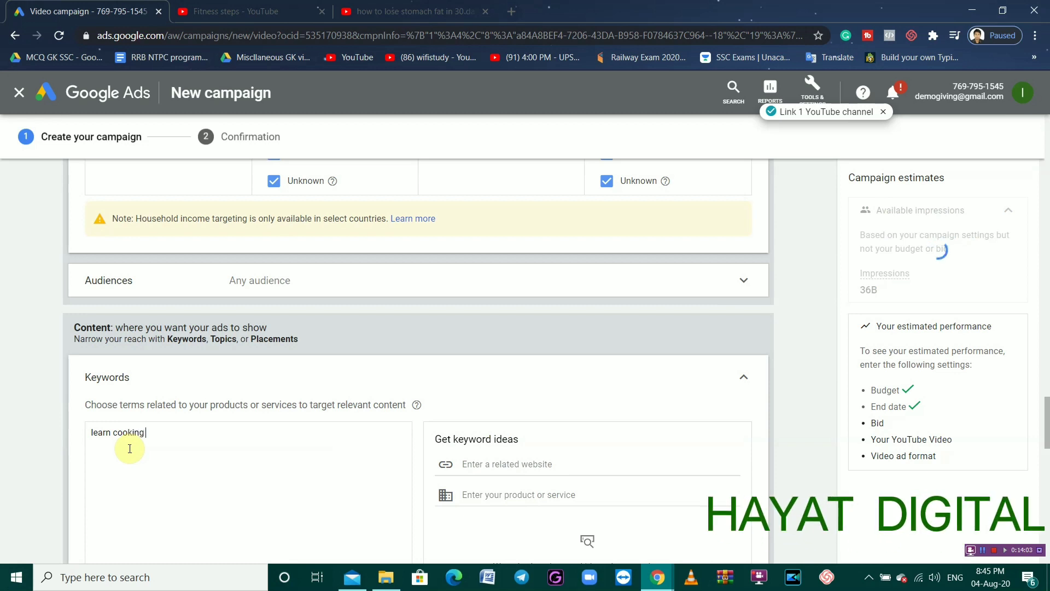
type(" easily")
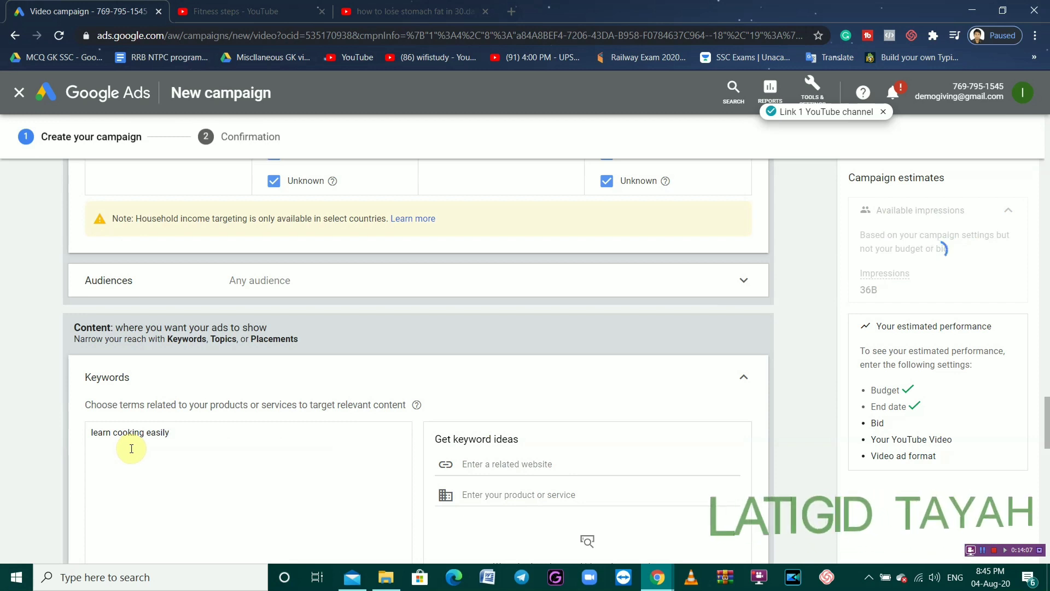
key("BackSpace")
key("BackSpace")
key("BackSpace")
key("BackSpace")
key("BackSpace")
key("BackSpace")
key("BackSpace")
key("BackSpace")
key("BackSpace")
key("BackSpace")
key("BackSpace")
key("BackSpace")
key("BackSpace")
key("BackSpace")
key("BackSpace")
key("BackSpace")
key("BackSpace")
key("BackSpace")
key("BackSpace")
key("BackSpace")
- Enter "easy cooking" and "friendly cooking" as the ad group's targeting keywords and collapse the keyword settings
type("ea")
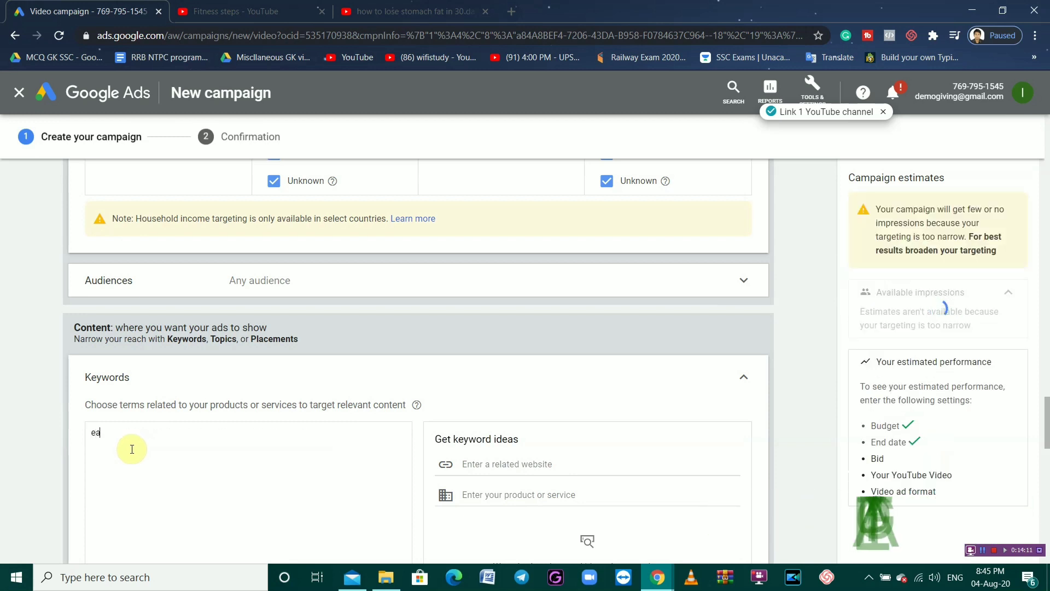
type("sy cookinh")
key("BackSpace")
type("g")
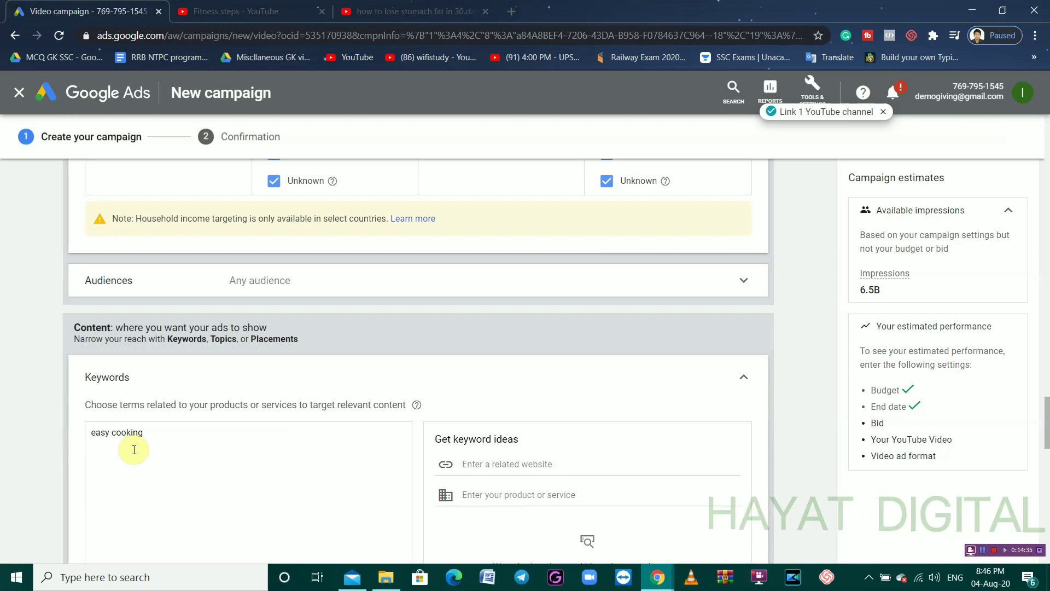
key("Return")
type("fii")
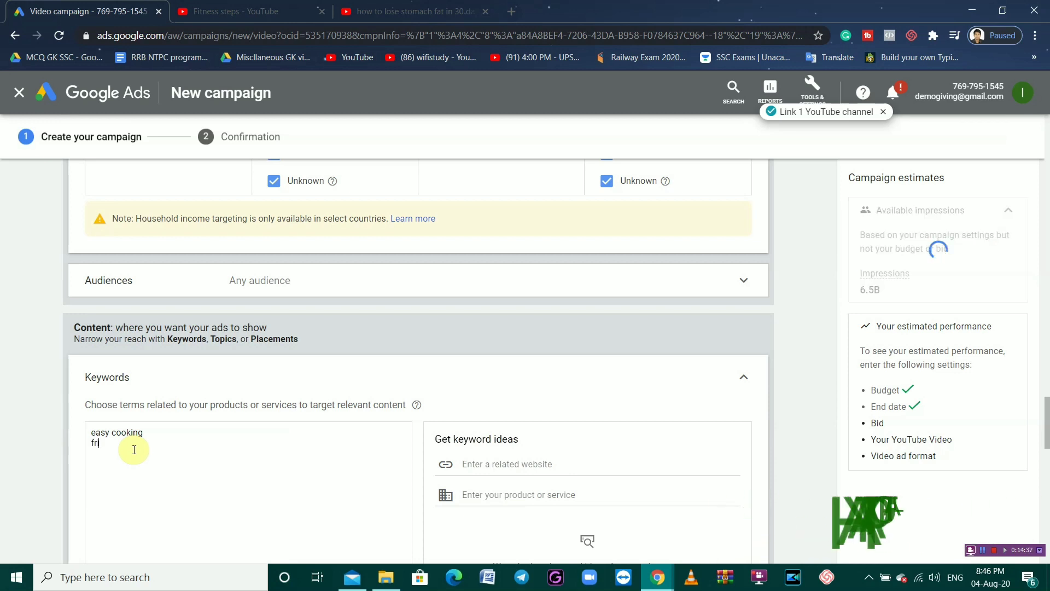
type("endly cook")
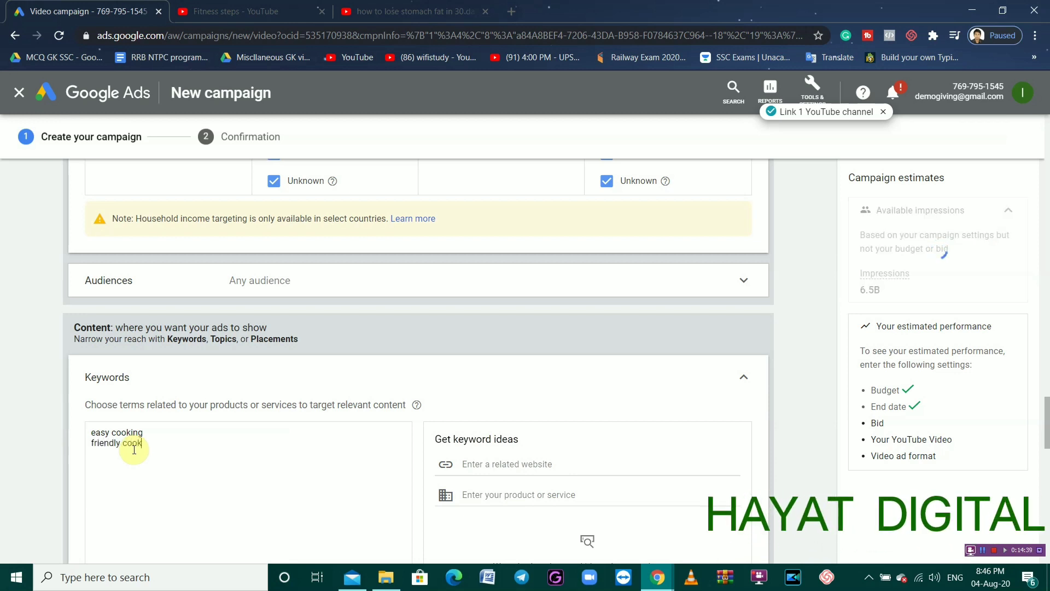
type("ing")
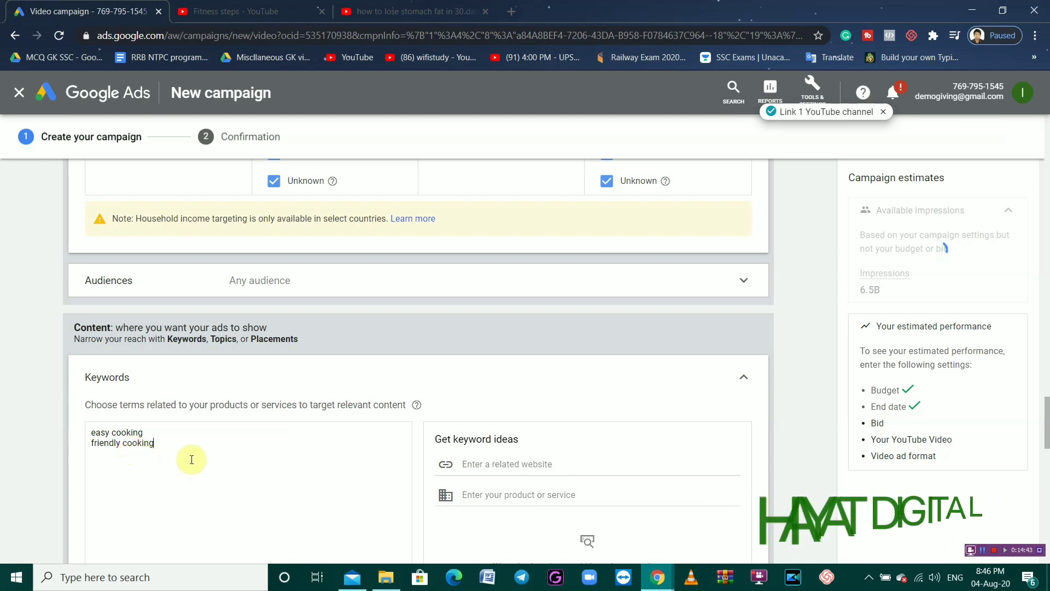
scroll(195, 462, "down", 1)
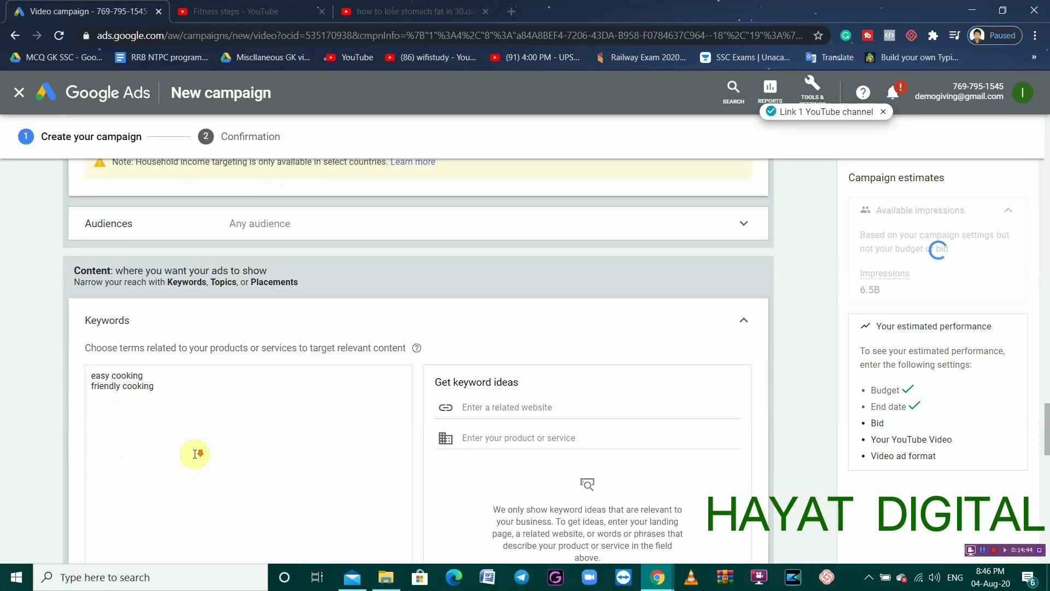
left_click(742, 321)
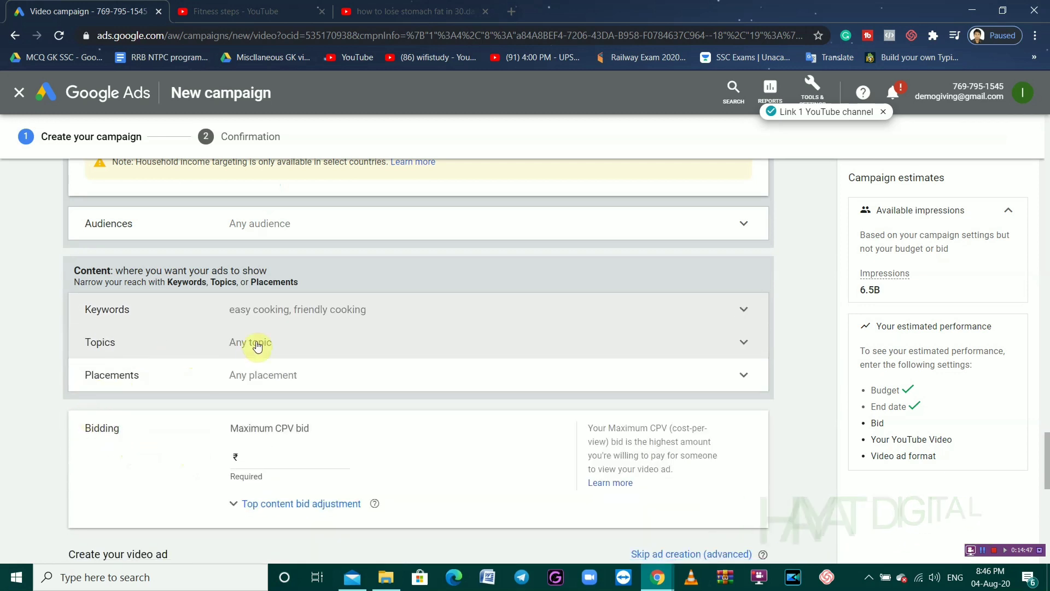
- Review the topics offered for the ad group's content targeting, leaving none selected
left_click(254, 346)
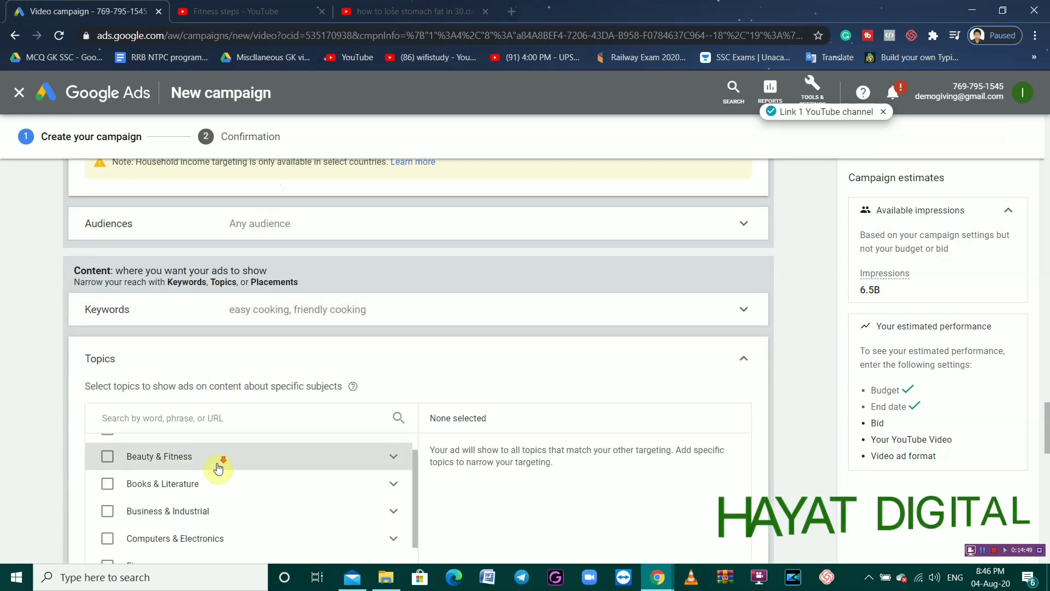
scroll(218, 467, "down", 3)
scroll(219, 467, "down", 1)
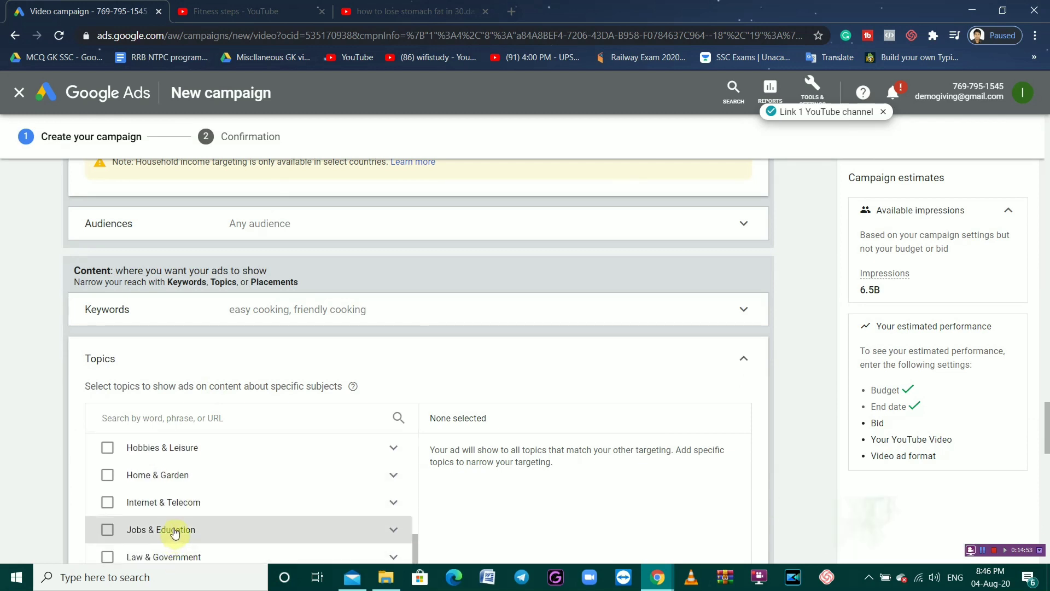
scroll(174, 531, "down", 3)
scroll(159, 503, "down", 2)
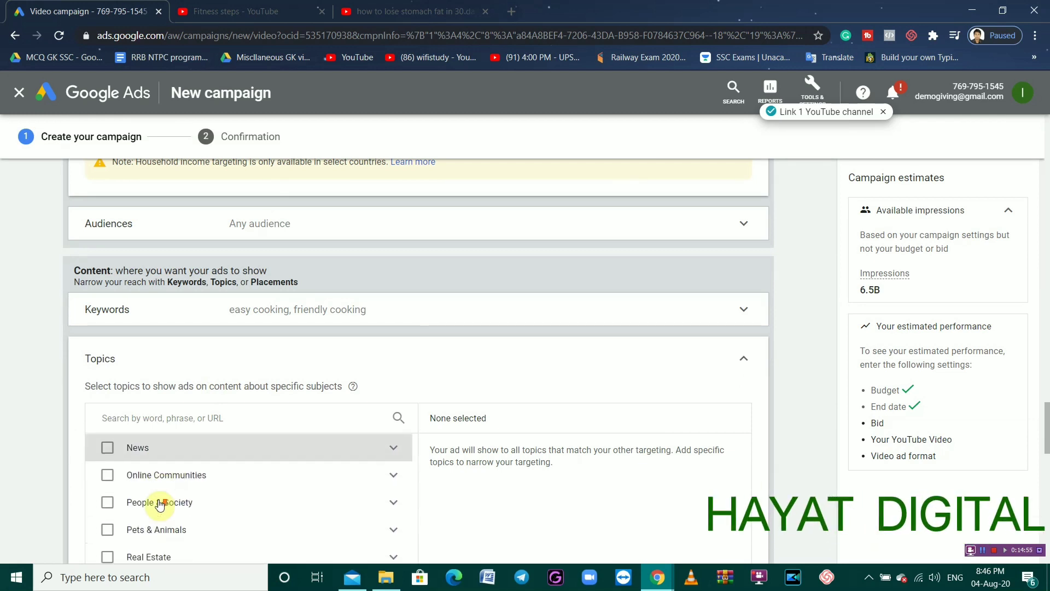
scroll(192, 508, "down", 1)
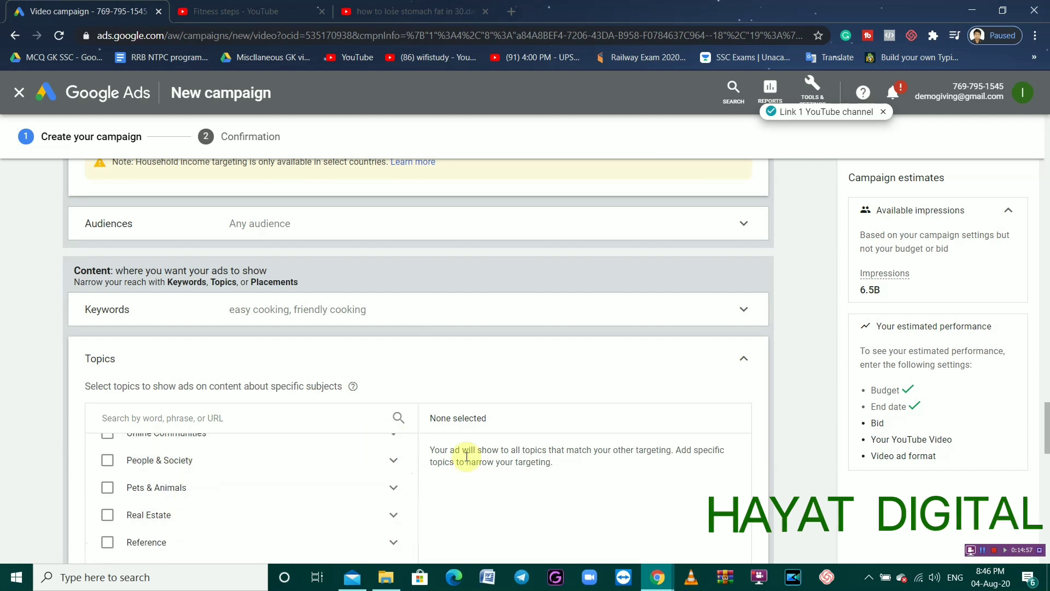
left_click(746, 365)
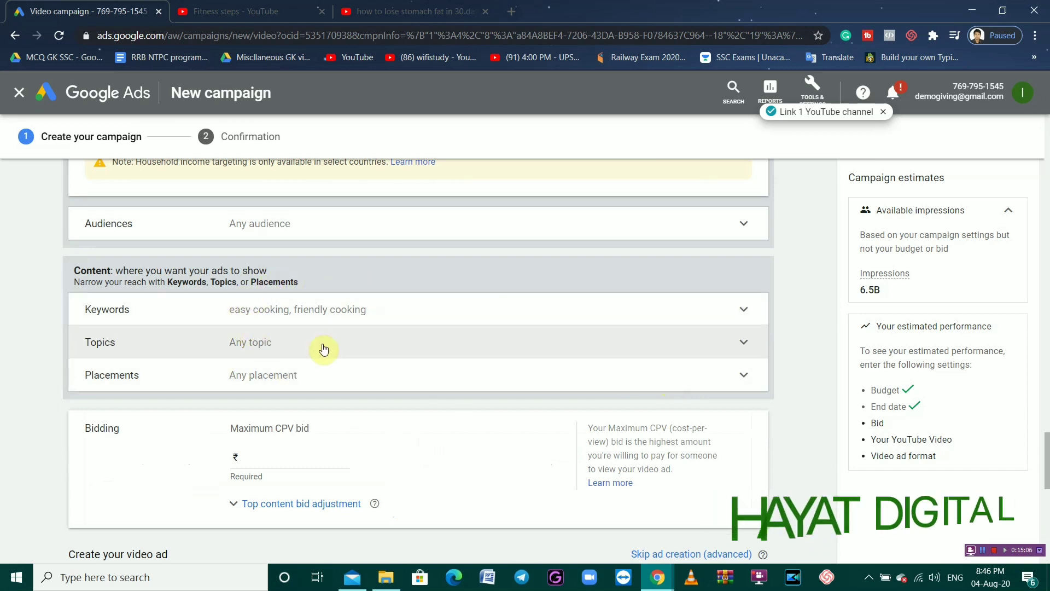
- Change the campaign's bidding strategy to Target CPM
scroll(372, 388, "down", 1)
scroll(230, 339, "down", 2)
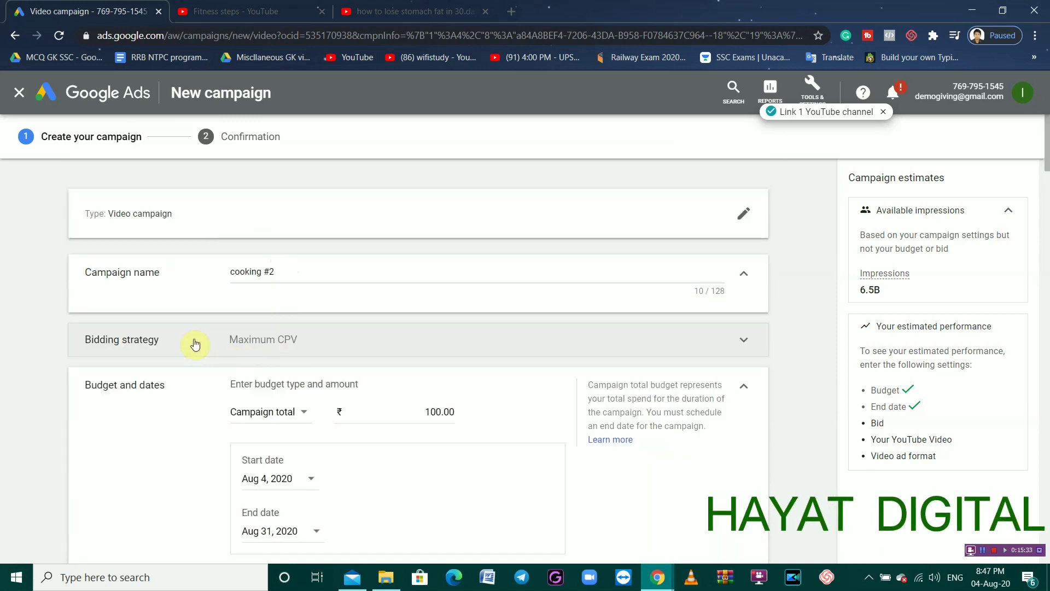
left_click(285, 345)
left_click(281, 356)
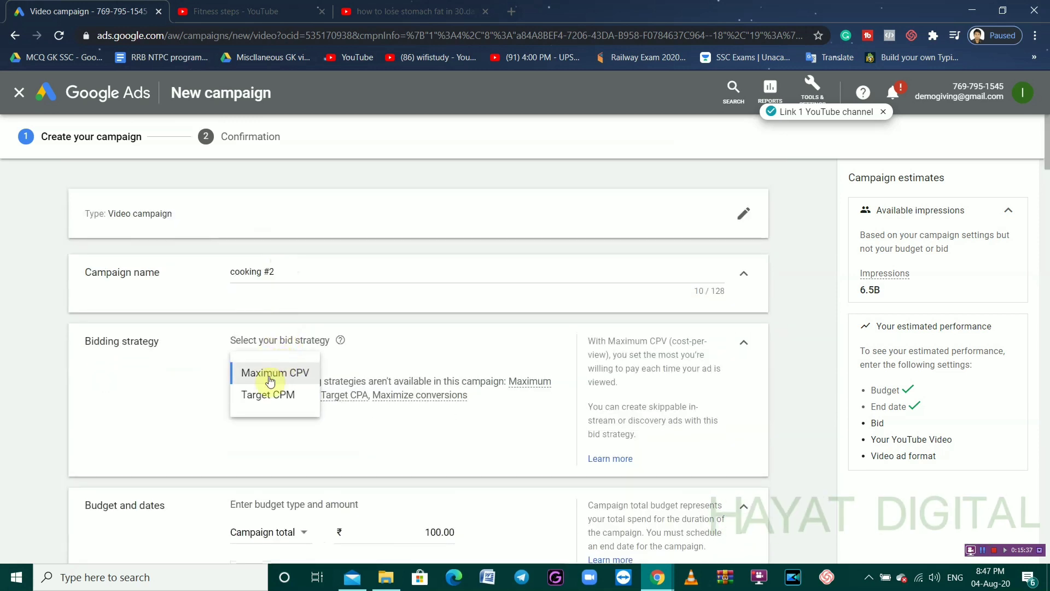
left_click(270, 394)
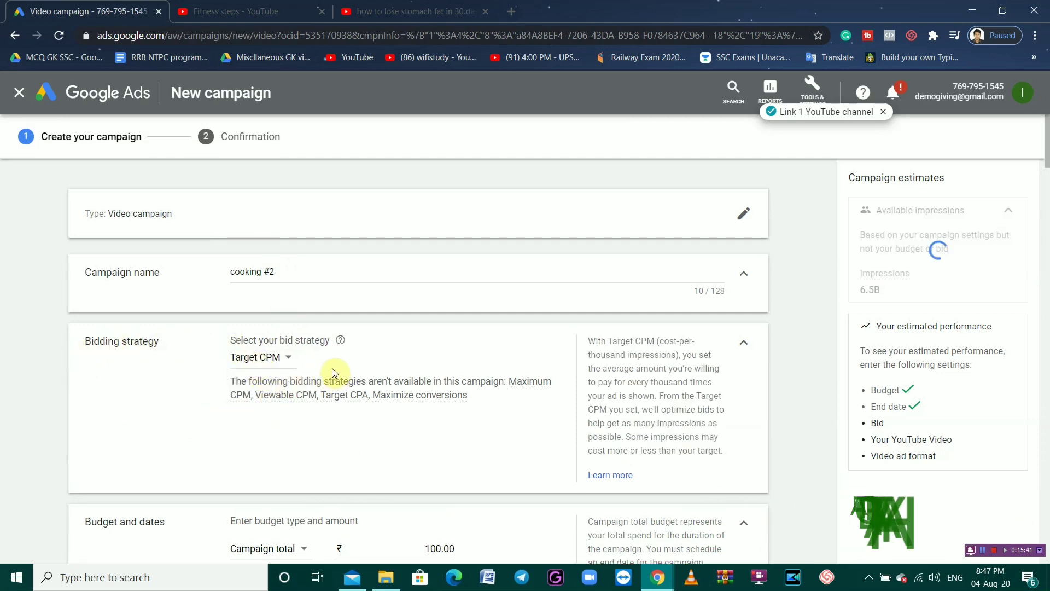
- Set the ad group's Target CPM bid to ₹100.00
scroll(333, 369, "down", 10)
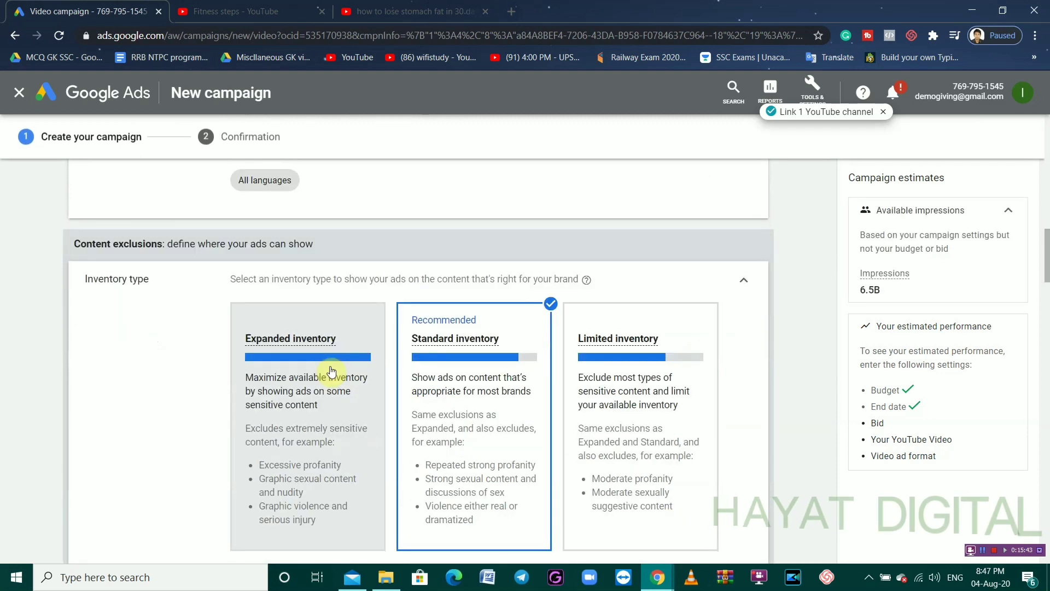
scroll(331, 371, "down", 15)
scroll(331, 368, "down", 15)
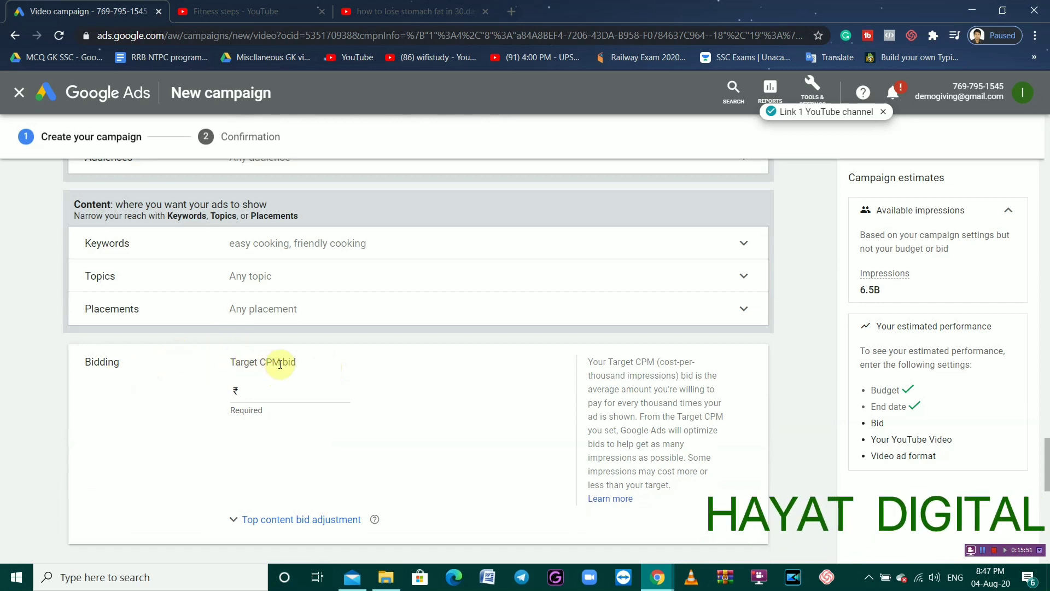
left_click(275, 389)
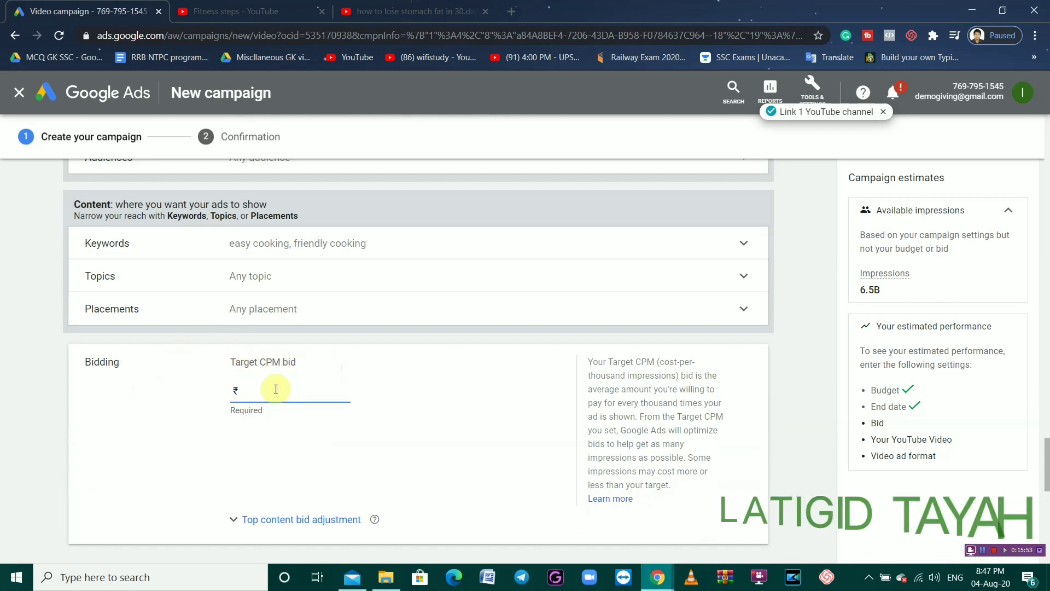
type("100.00")
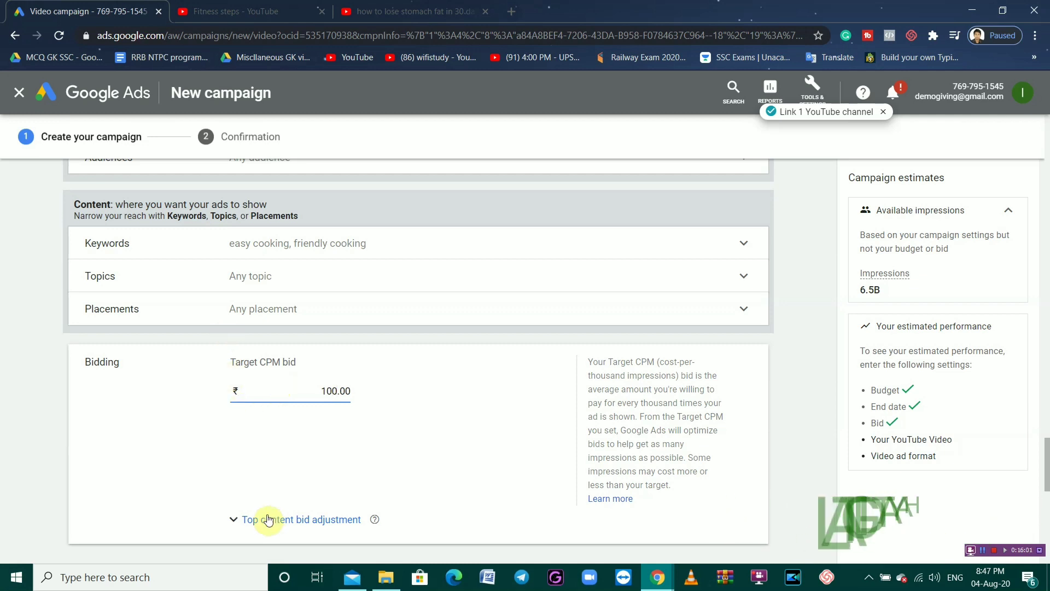
- Set the top content bid adjustment to 5%
left_click(244, 519)
scroll(275, 519, "down", 2)
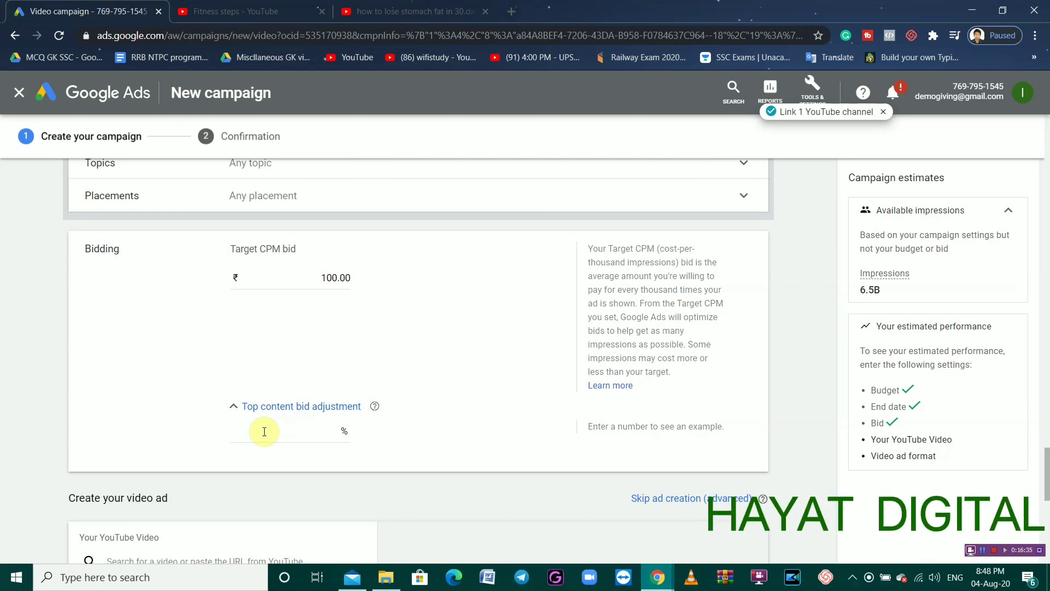
left_click(315, 427)
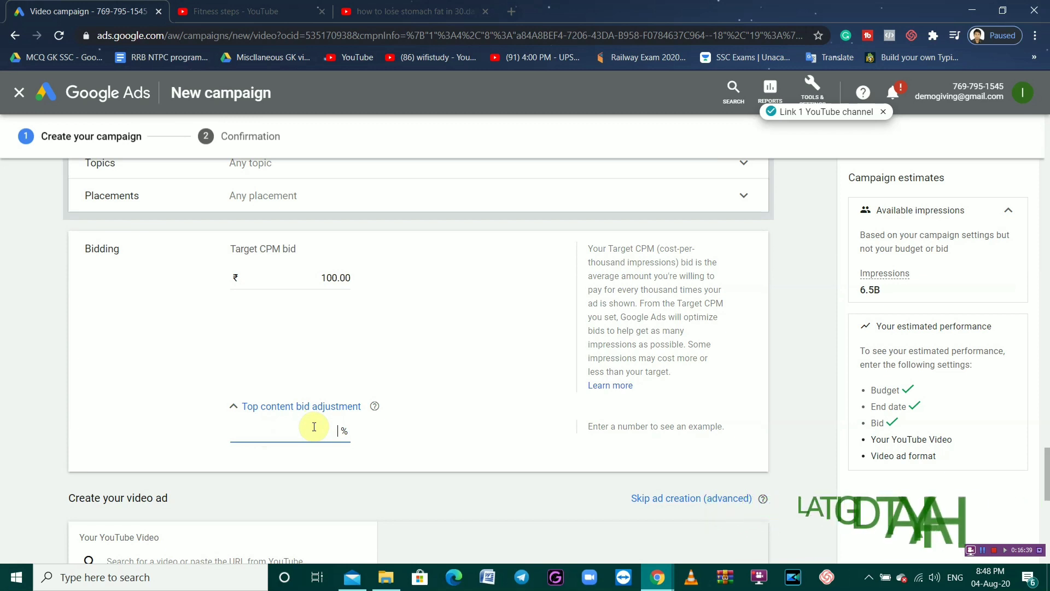
type("5")
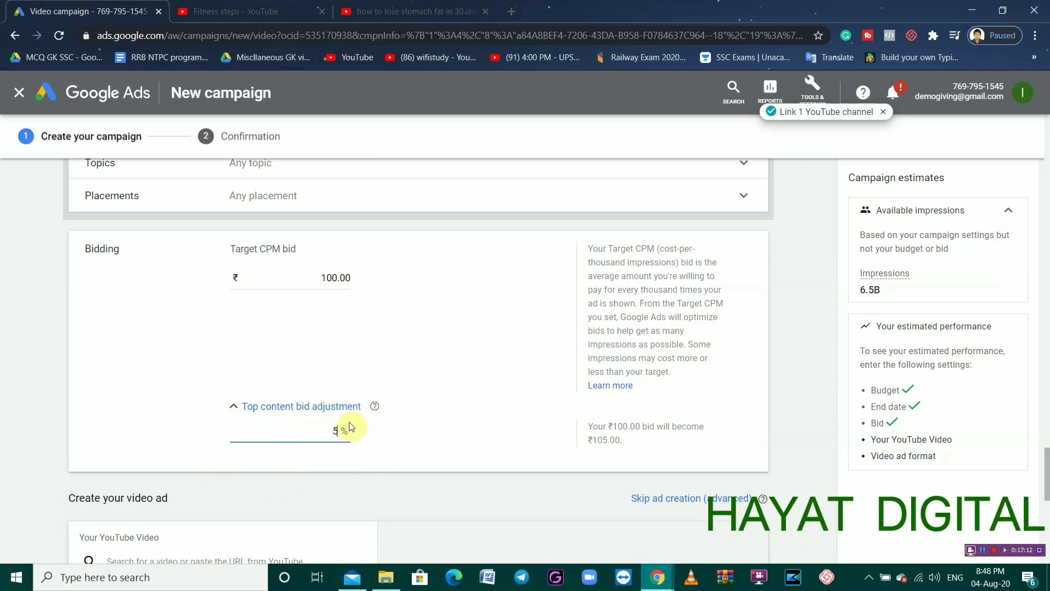
- Copy the URL of the "how to lose stomach fat in 30 days" video from YouTube and return to the campaign's video ad setup
scroll(316, 406, "down", 1)
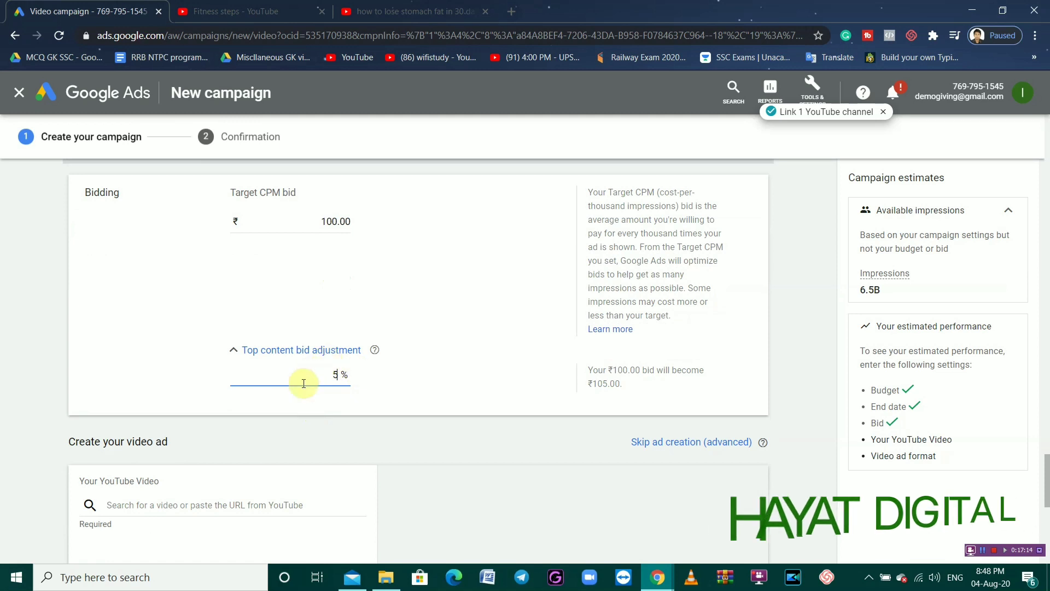
scroll(353, 395, "down", 3)
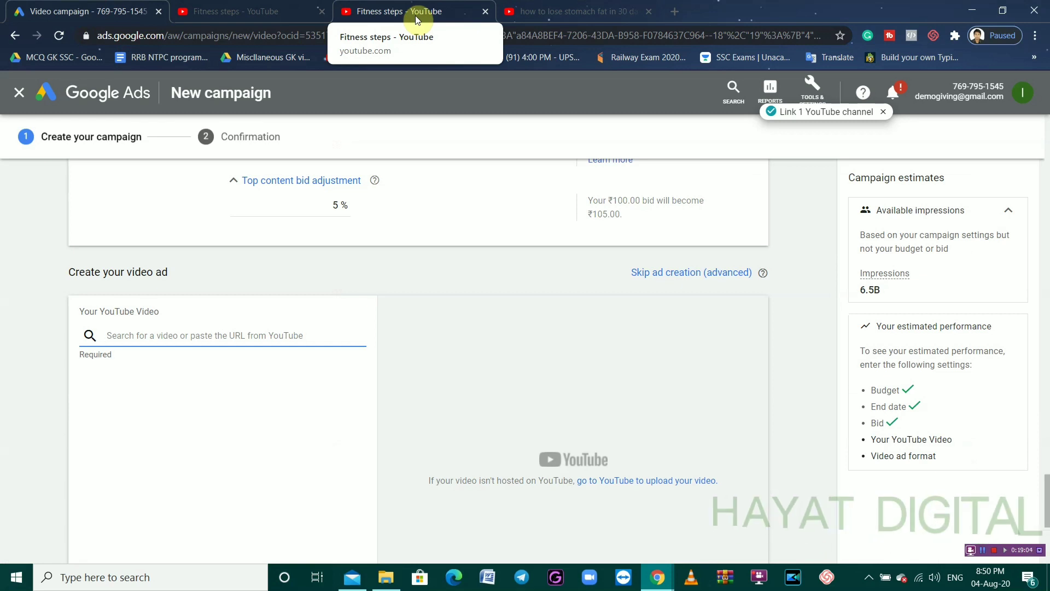
left_click(275, 6)
left_click(363, 11)
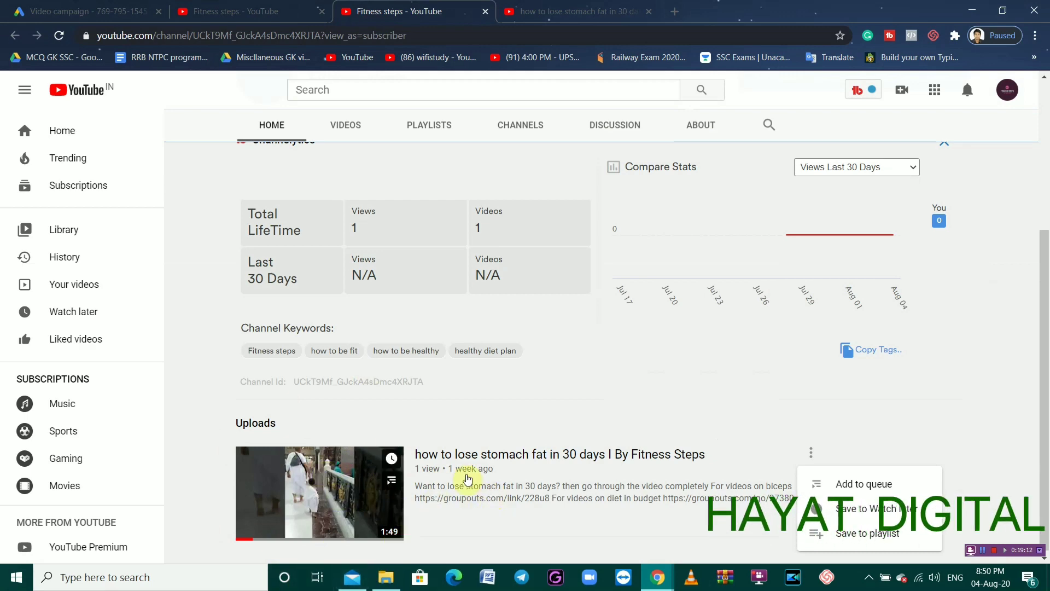
left_click(579, 11)
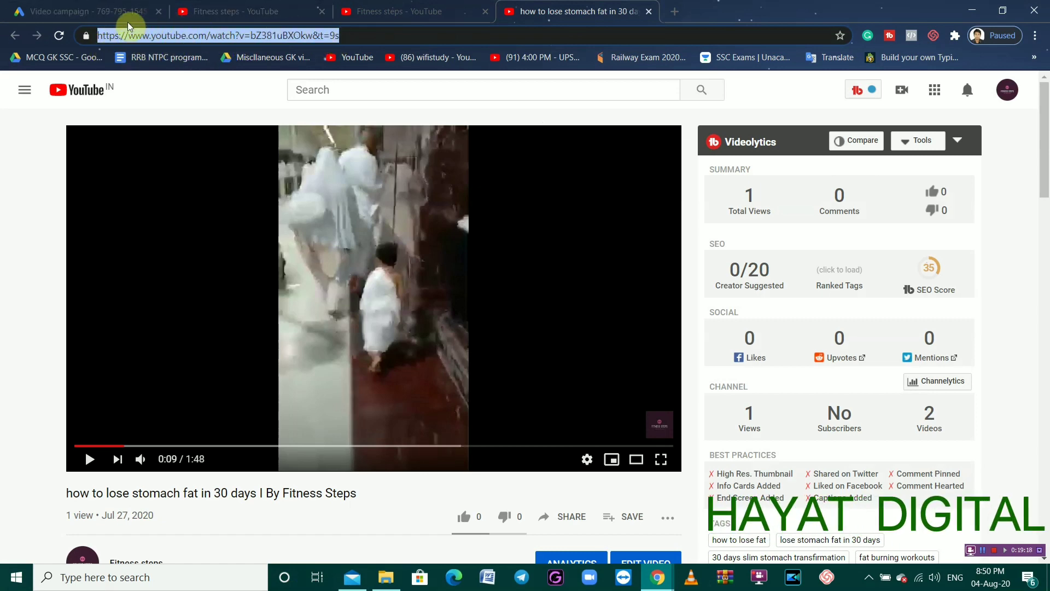
left_click(98, 11)
left_click(569, 11)
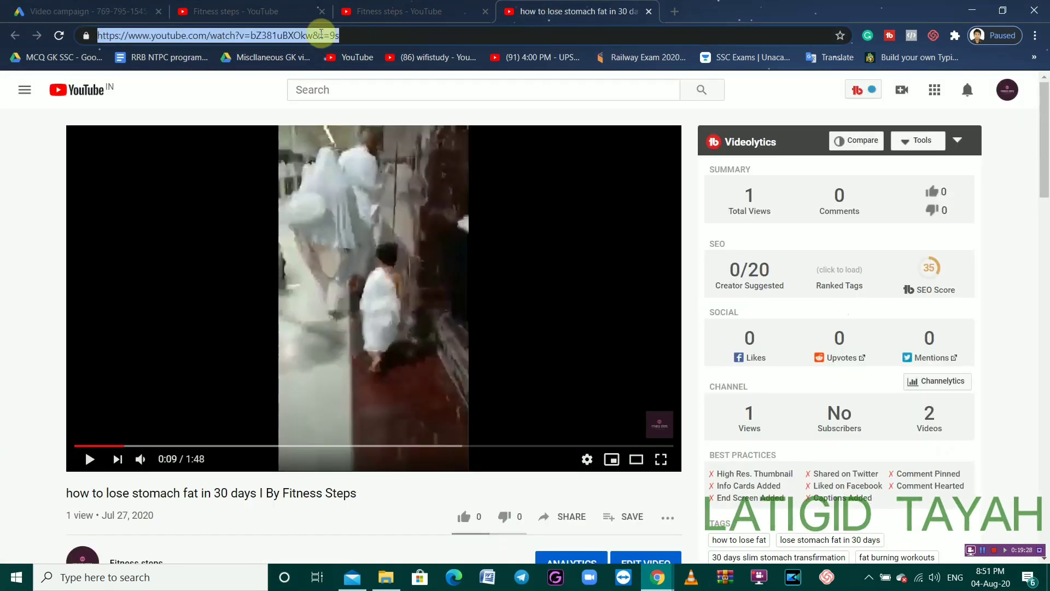
right_click(280, 34)
left_click(305, 109)
left_click(77, 11)
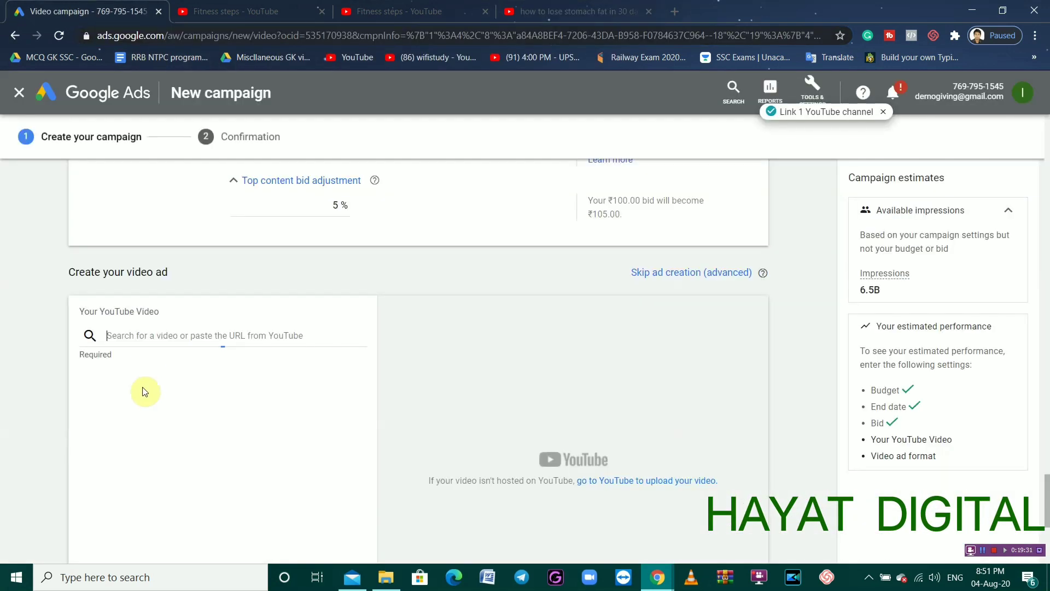
- Paste the copied URL as the ad's YouTube video and choose the skippable in-stream ad format
right_click(138, 340)
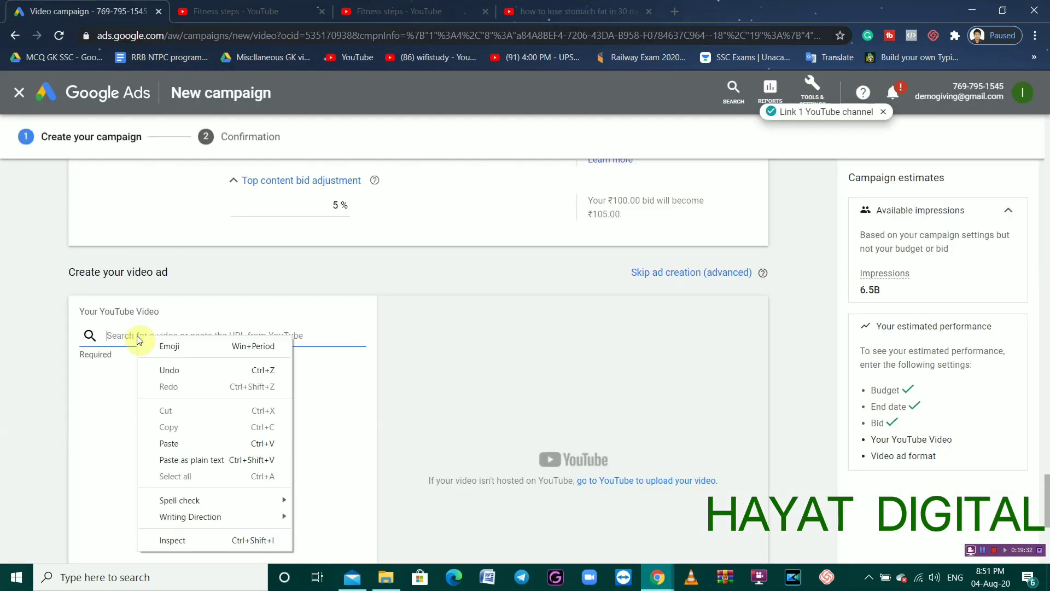
left_click(193, 444)
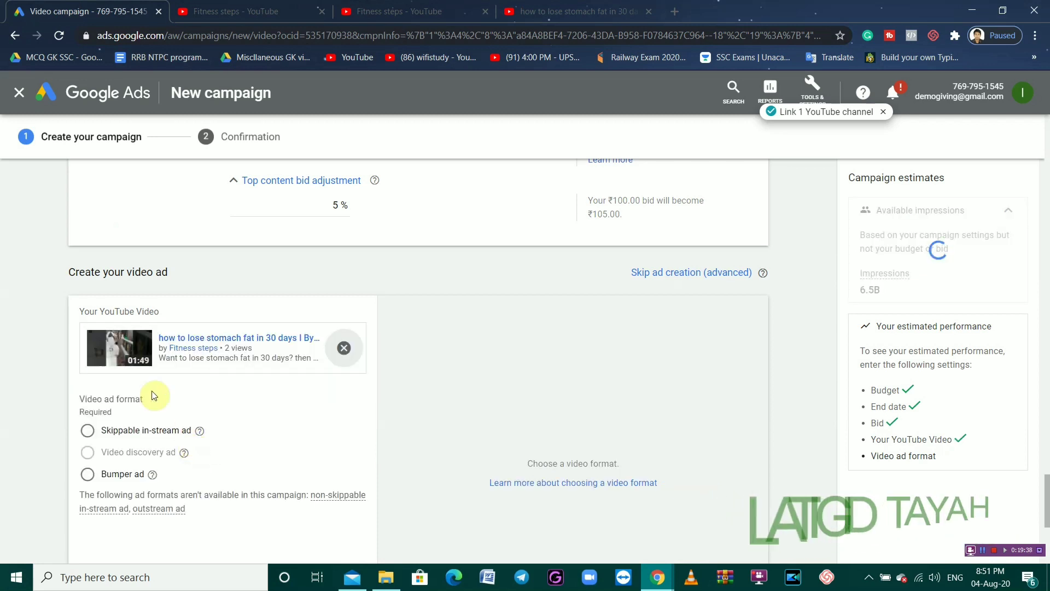
left_click(115, 432)
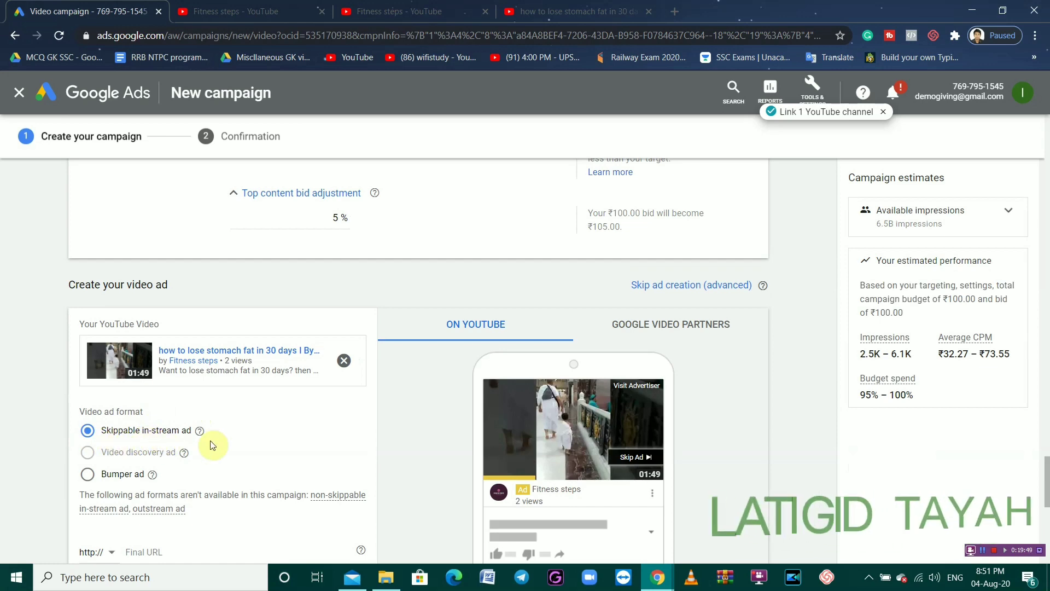
- Copy the Fitness steps channel URL from YouTube and return to the campaign's video ad setup
scroll(212, 446, "down", 1)
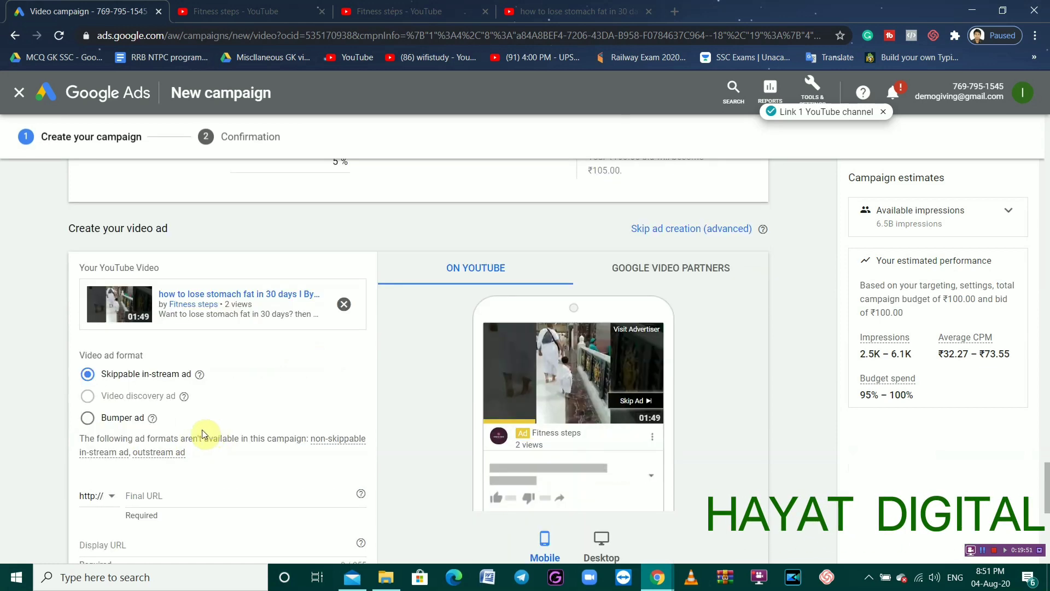
scroll(211, 434, "down", 2)
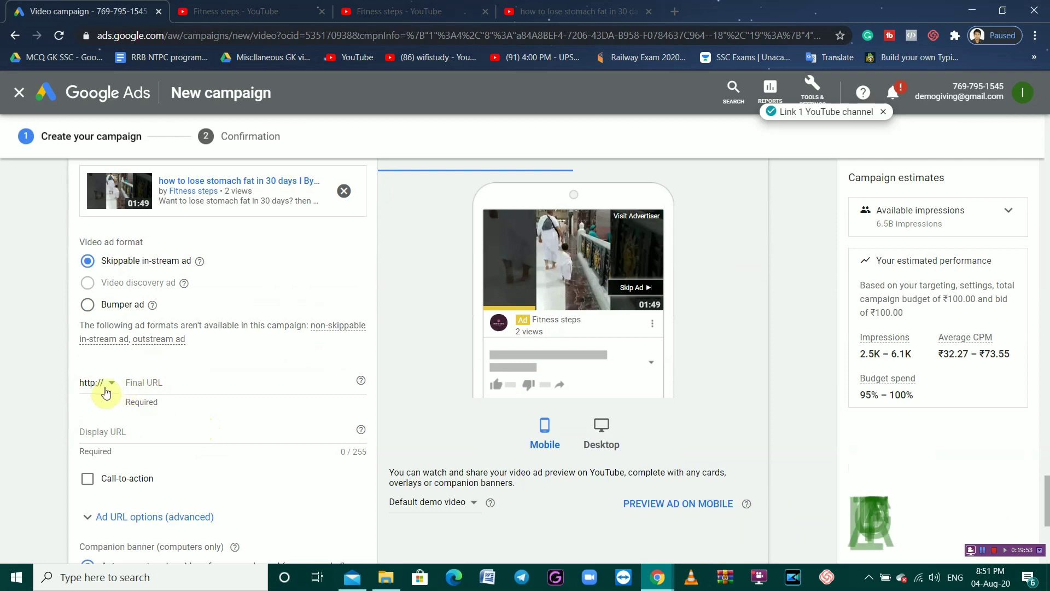
left_click(144, 383)
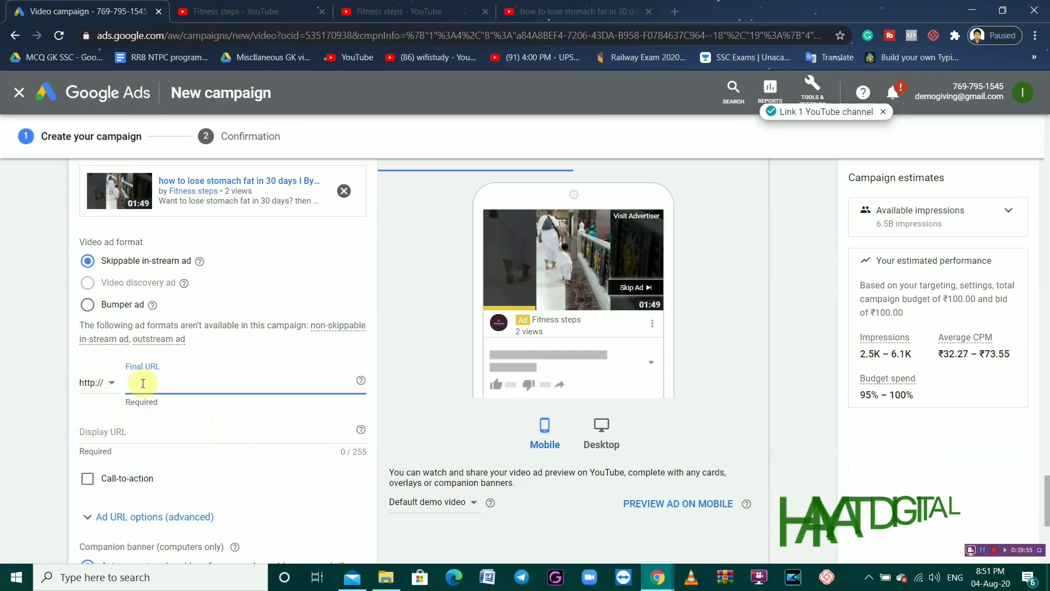
left_click(257, 12)
left_click_drag(321, 35, 157, 36)
left_click_drag(108, 54, 98, 53)
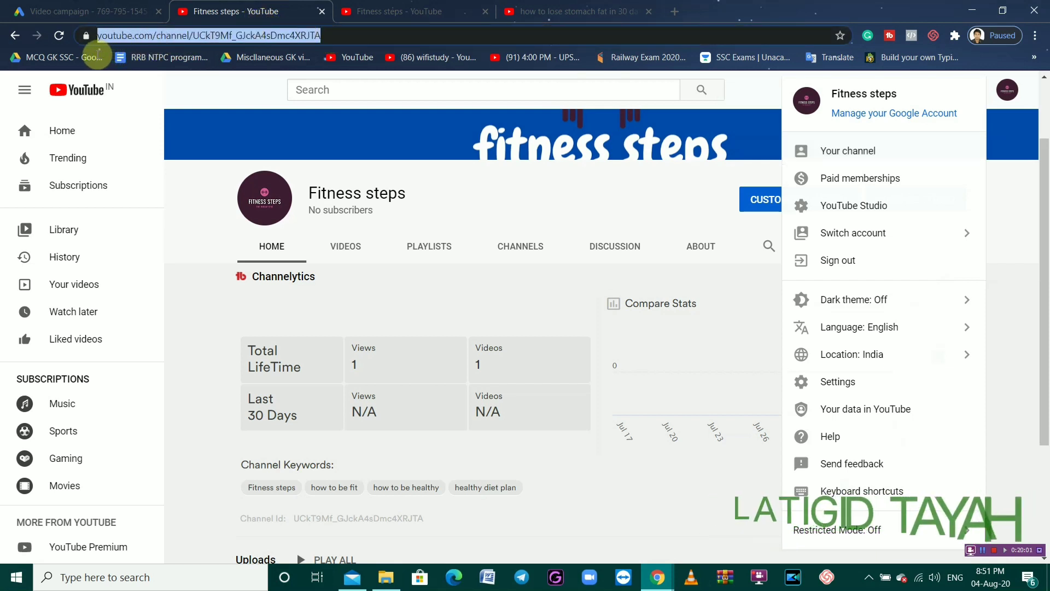
right_click(121, 39)
left_click(148, 112)
left_click(101, 11)
- Paste the copied Fitness steps channel URL as the ad's final URL
left_click(150, 399)
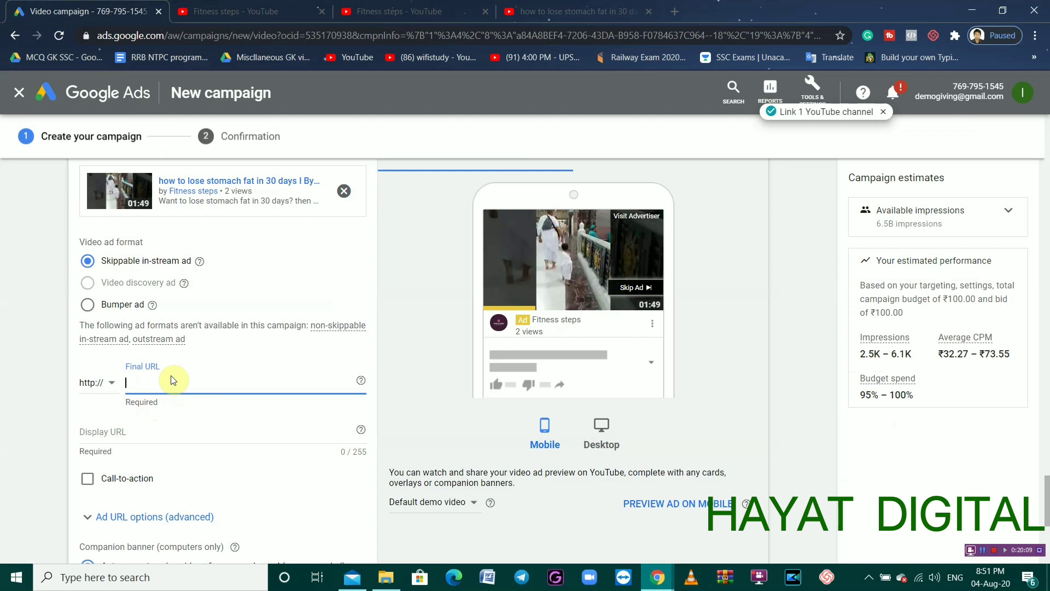
right_click(163, 379)
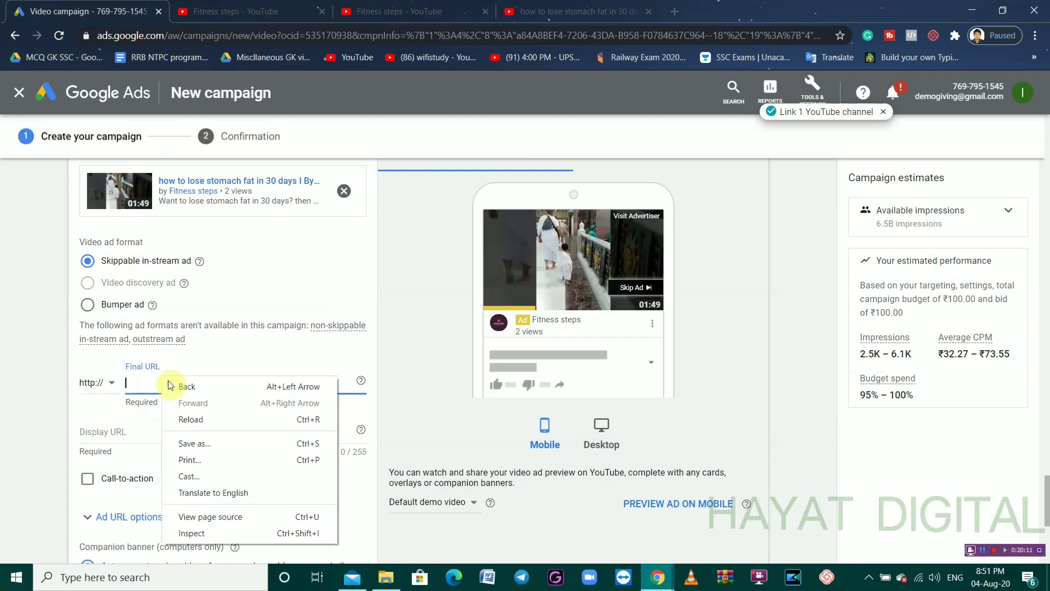
left_click(167, 383)
right_click(145, 391)
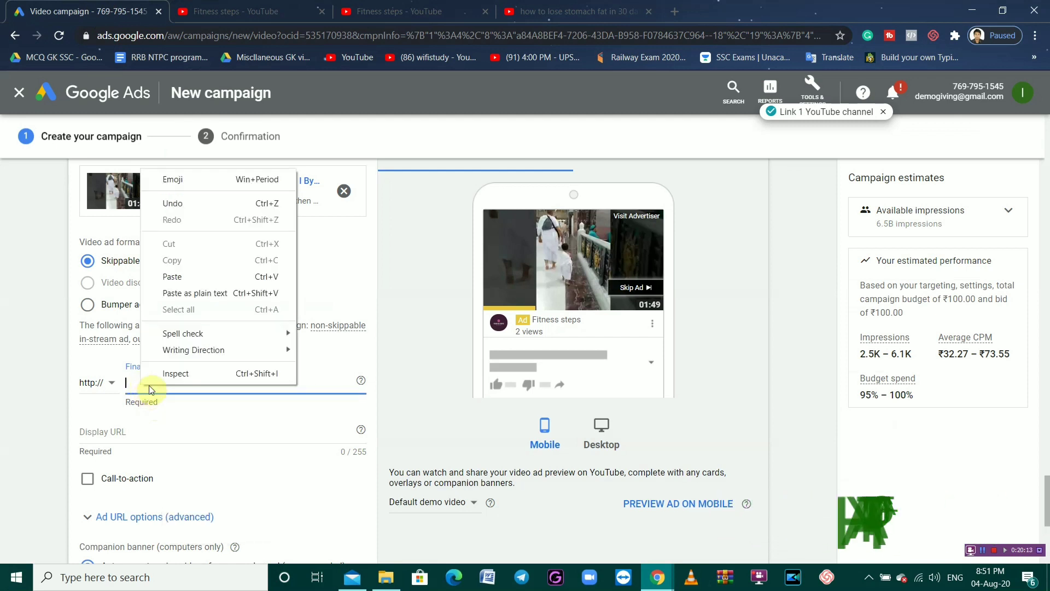
left_click(168, 278)
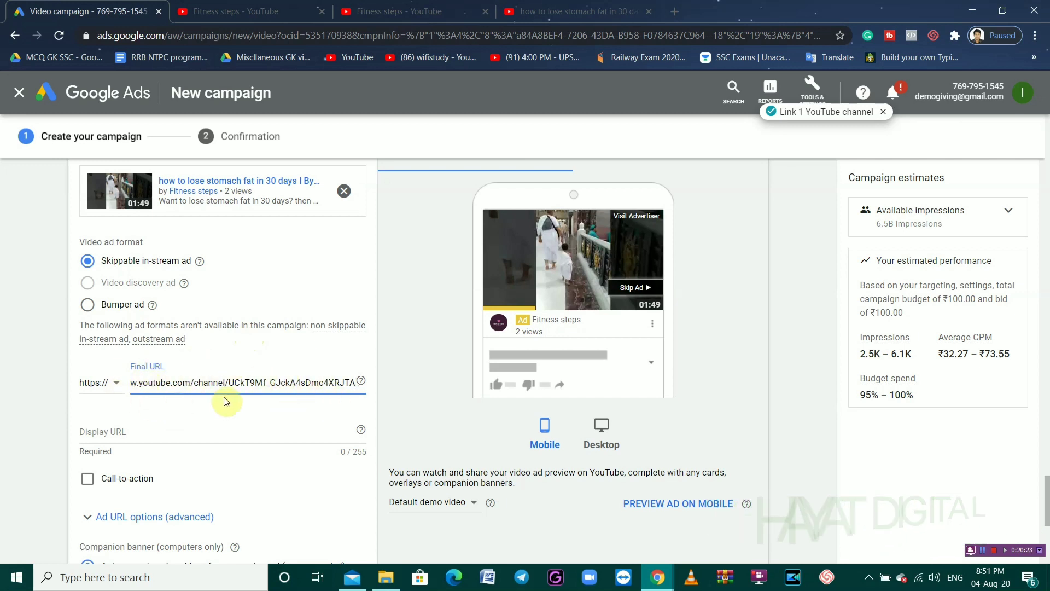
- Copy the Fitness steps channel URL again and use it as the ad's display URL
left_click(235, 7)
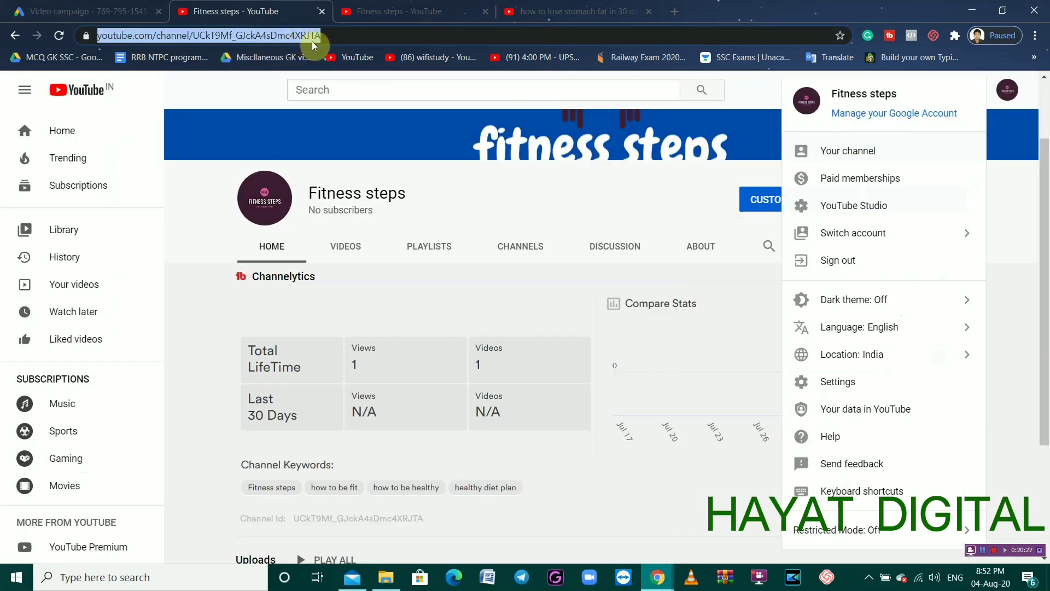
key("ctrl+c")
left_click(49, 11)
key("ctrl+v")
scroll(150, 446, "down", 1)
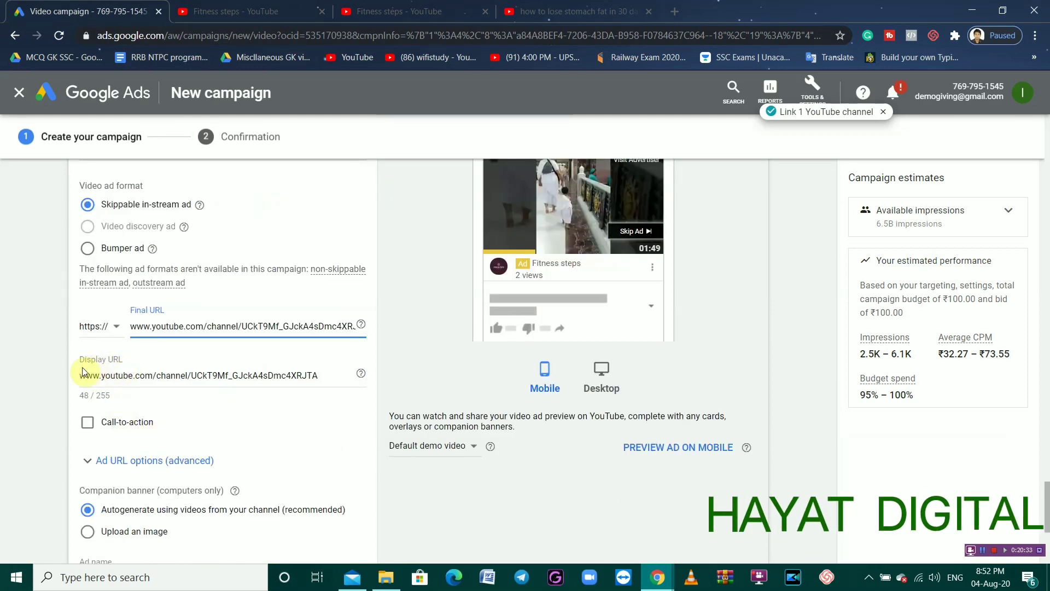
- Enable the ad's call-to-action and set its text to "subscribe"
left_click(87, 424)
left_click(87, 424)
left_click(142, 459)
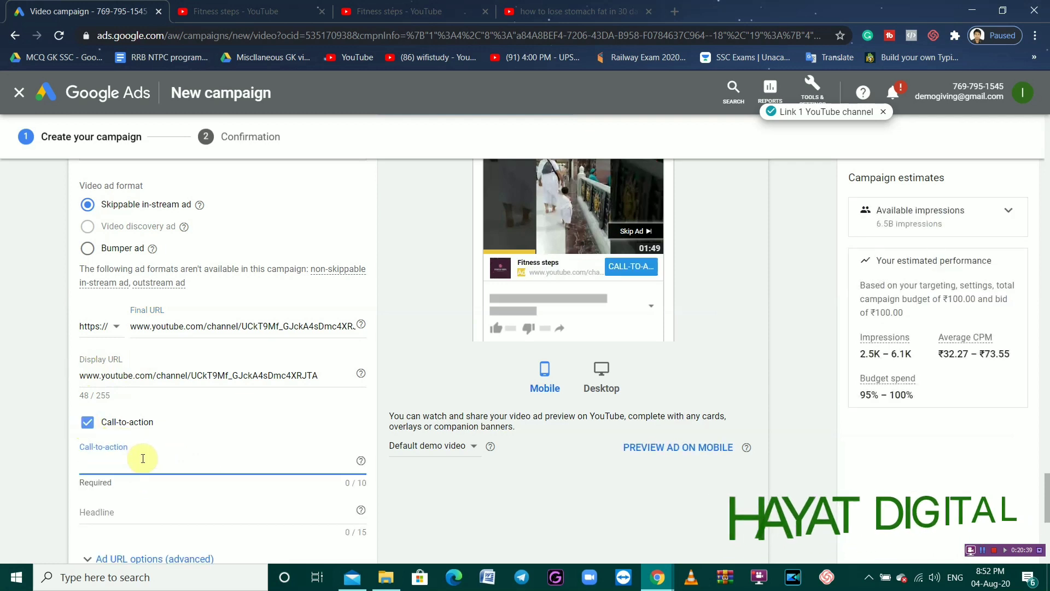
type("su")
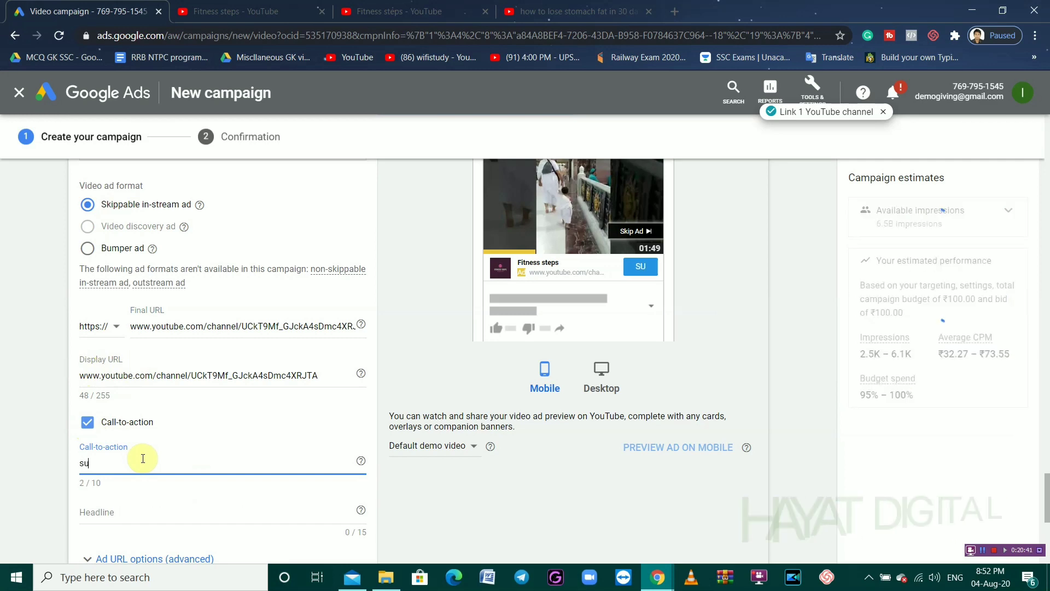
type("bsc")
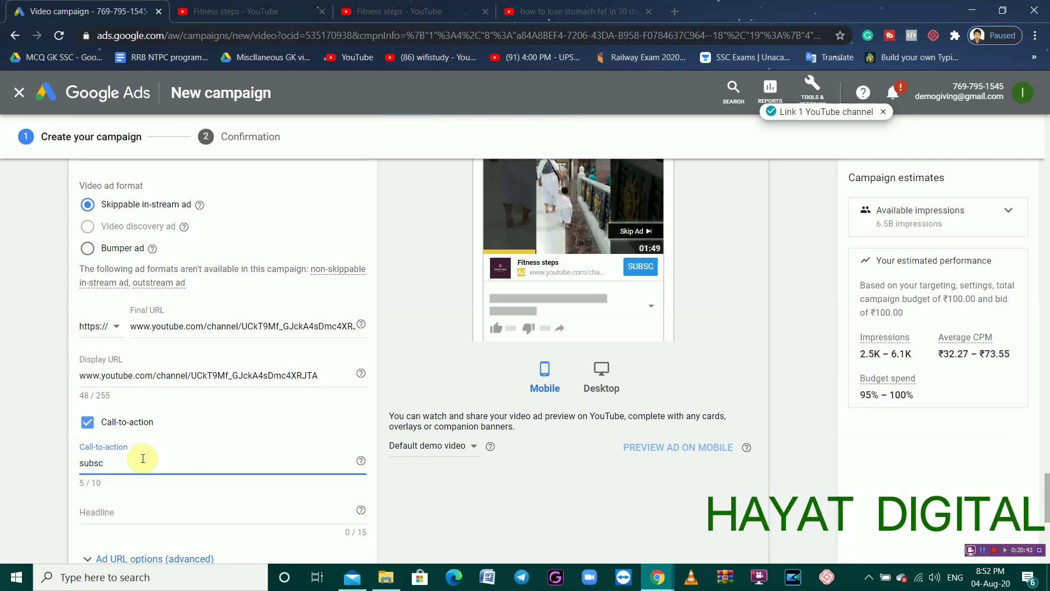
type("ribe")
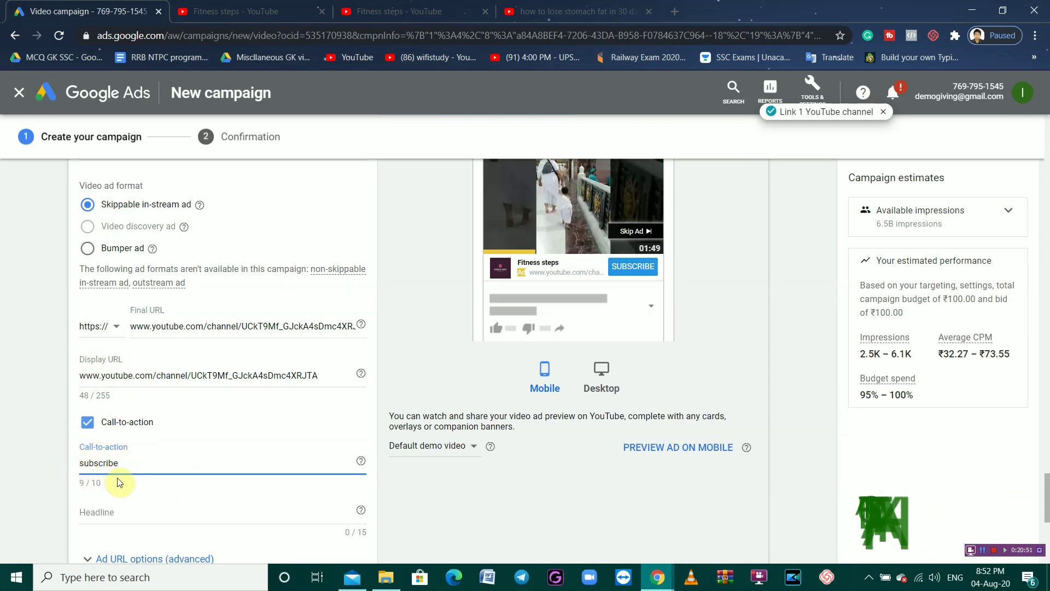
- Try "enroll" as the call-to-action text, and set the text back to "subscribe"
key("BackSpace")
key("BackSpace")
key("BackSpace")
key("BackSpace")
key("BackSpace")
key("BackSpace")
key("BackSpace")
key("BackSpace")
key("BackSpace")
type("enroll")
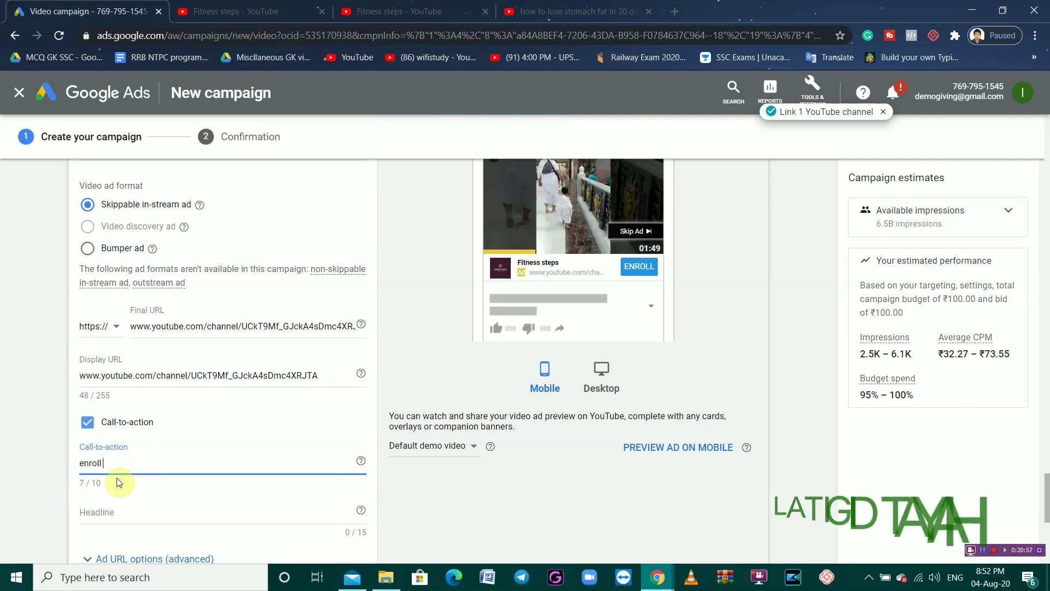
key("BackSpace")
key("BackSpace")
key("BackSpace")
key("BackSpace")
key("BackSpace")
key("BackSpace")
key("BackSpace")
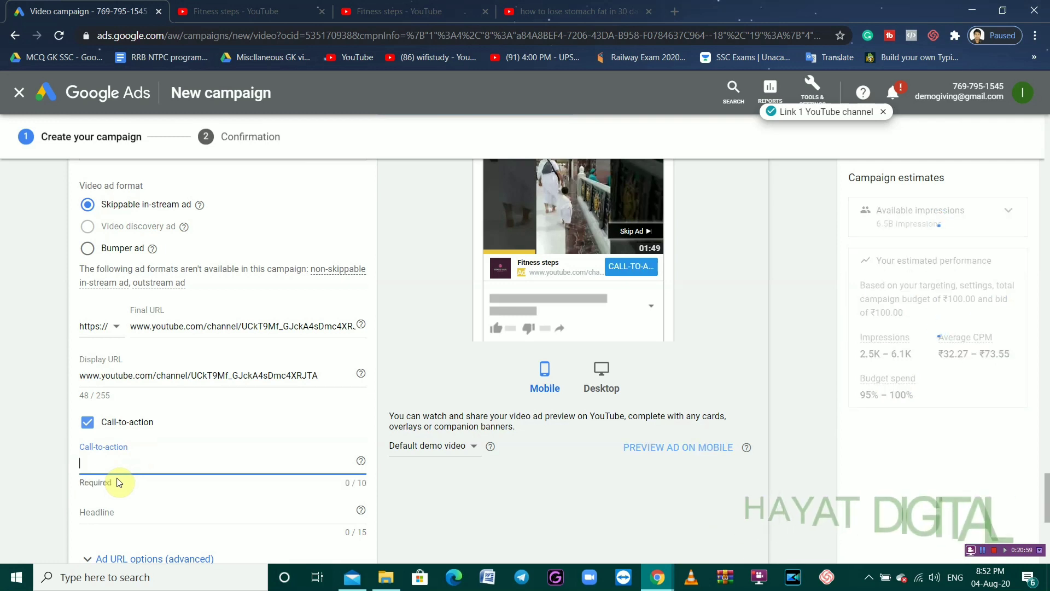
type("subscr")
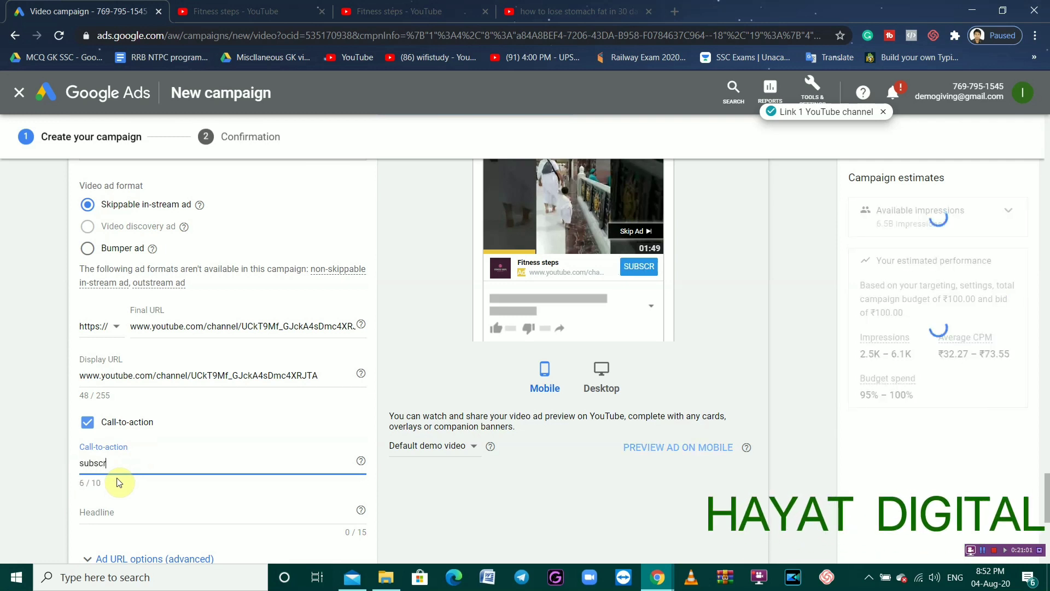
type("ibe")
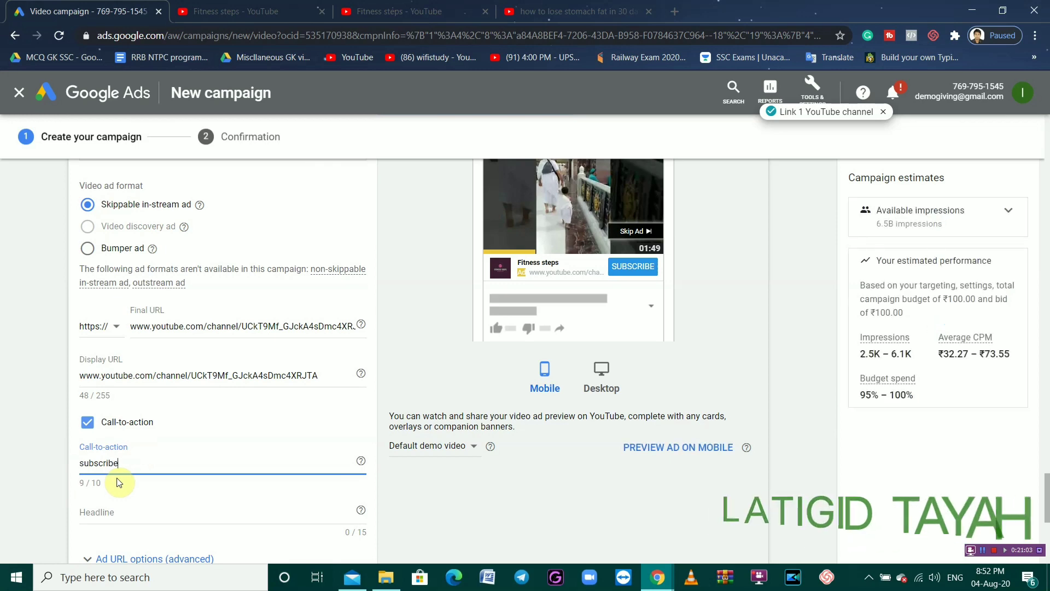
- Enter "learn cooking" as the call-to-action headline, keeping it within the 15-character limit
scroll(117, 483, "down", 2)
left_click(117, 397)
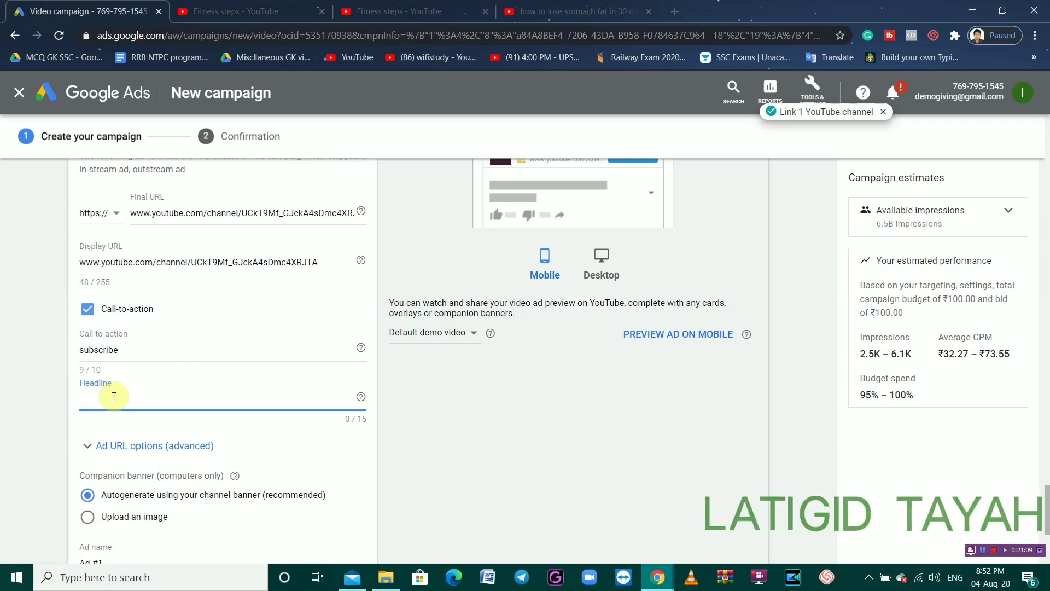
type("lea")
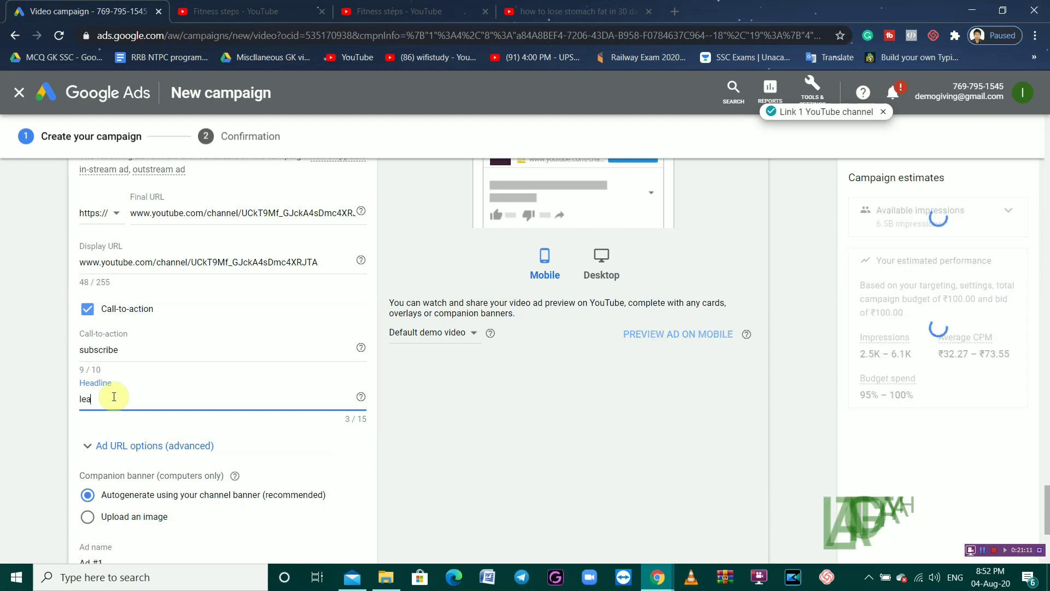
type("rn cooking easily")
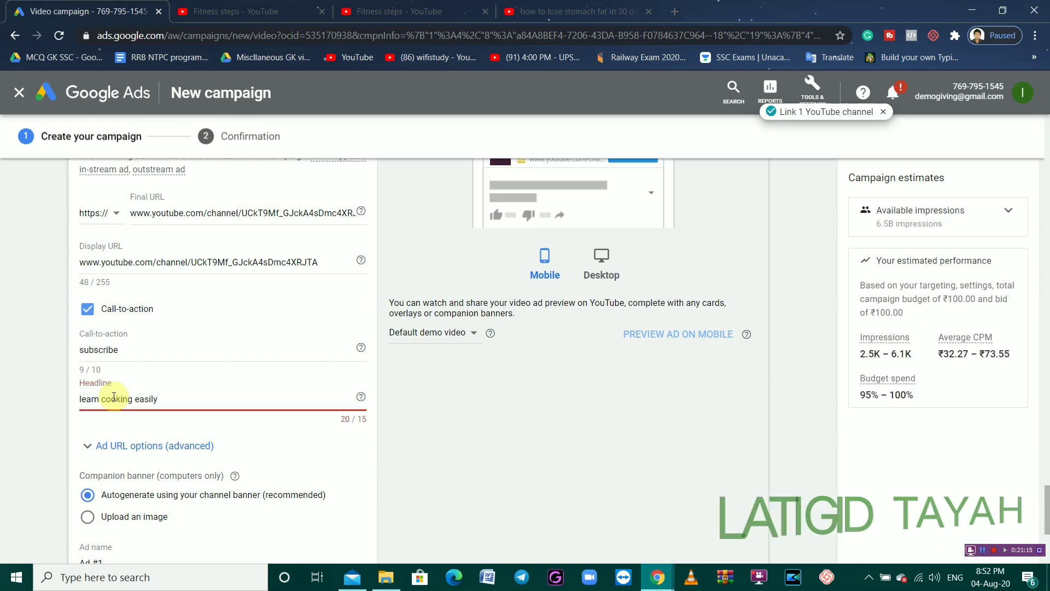
key("BackSpace")
key("BackSpace")
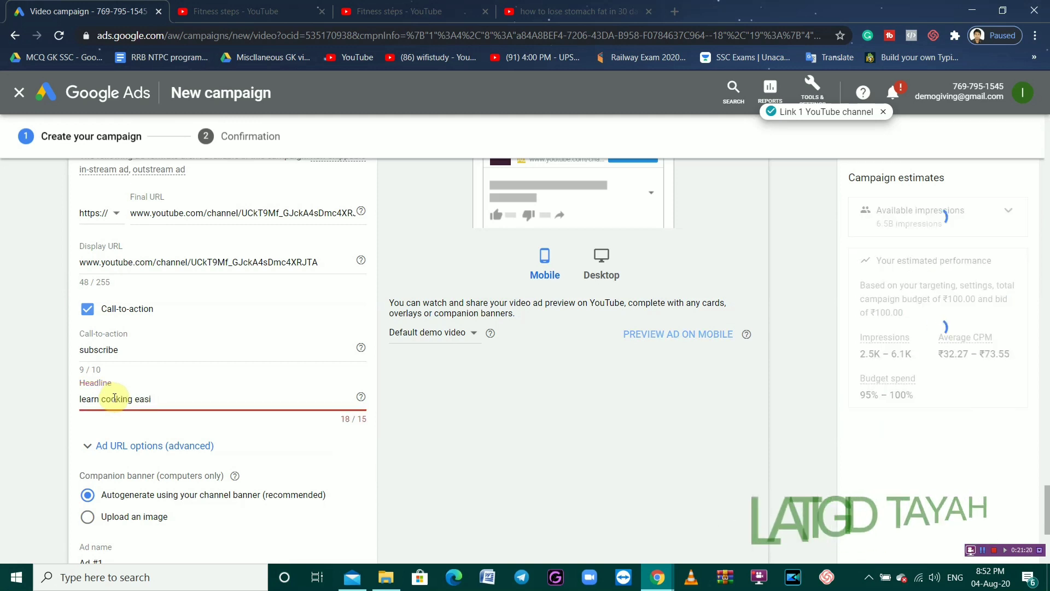
key("BackSpace")
key("BackSpace")
key("BackSpace")
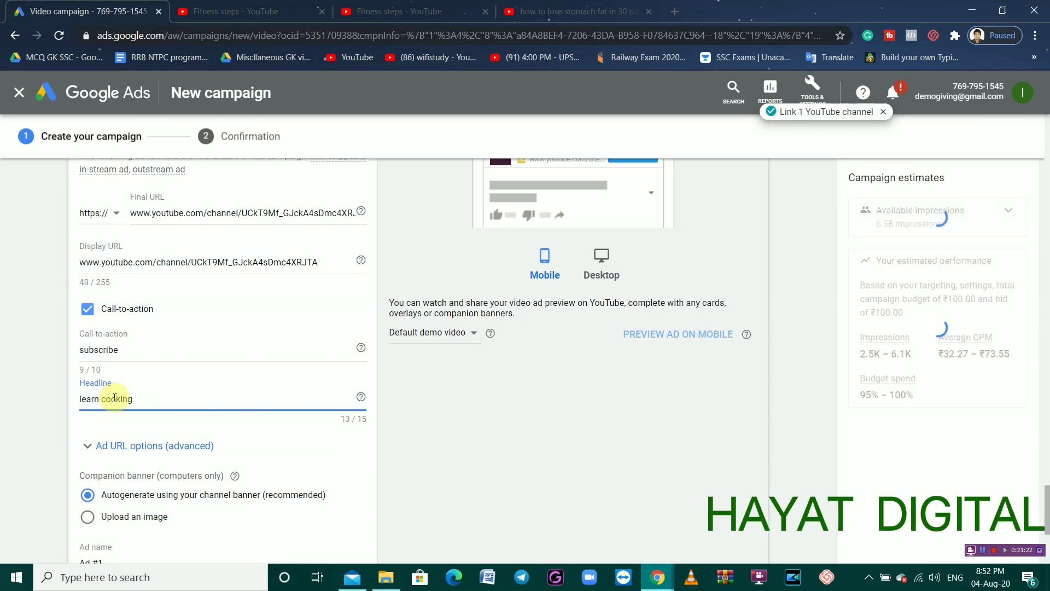
- Switch the ad preview to desktop and examine how the skippable in-stream ad appears on YouTube
scroll(129, 469, "down", 2)
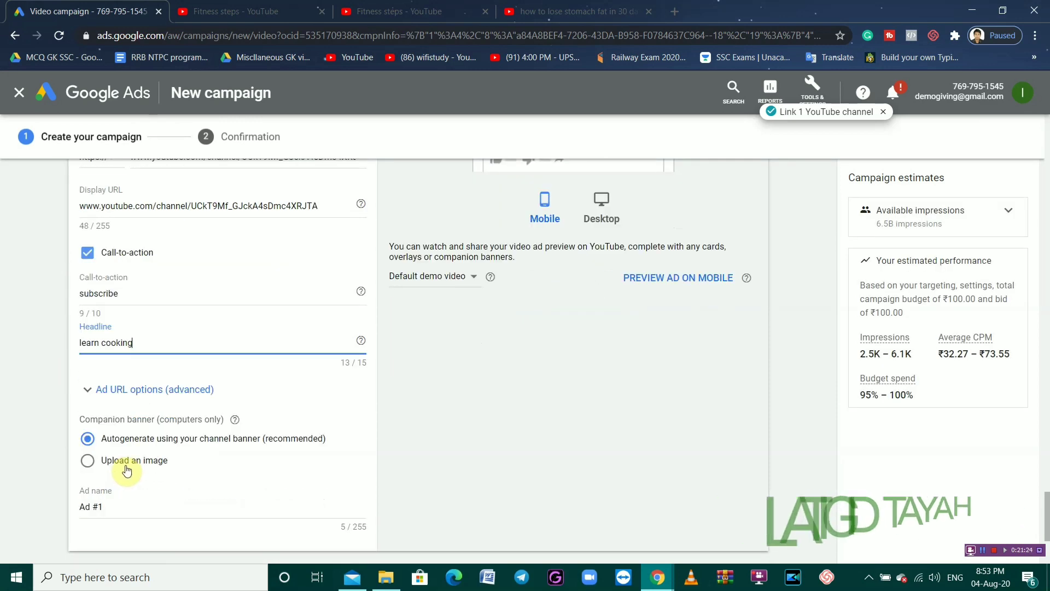
scroll(612, 345, "up", 4)
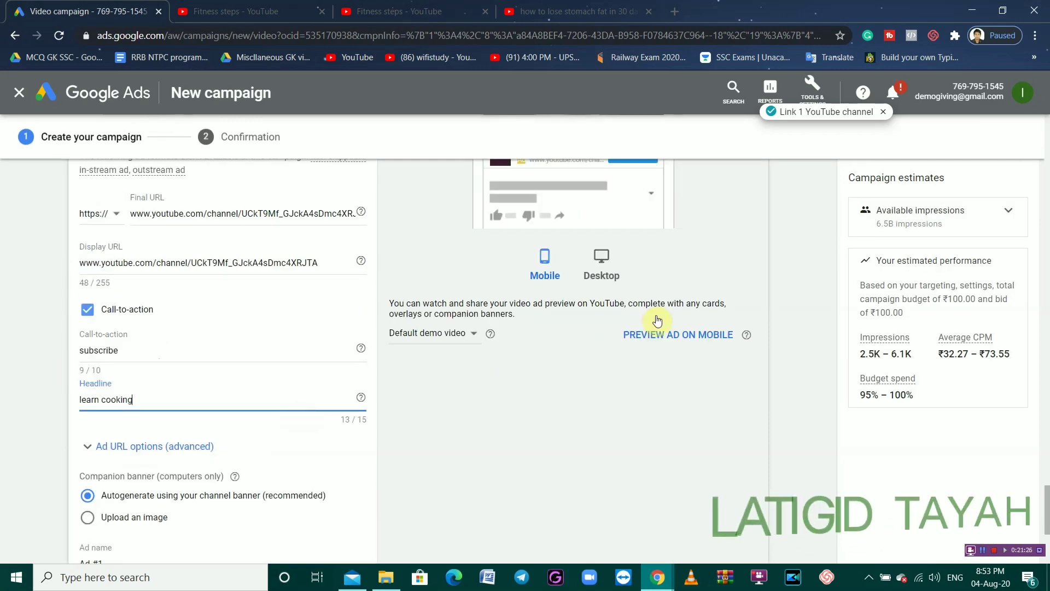
left_click(613, 378)
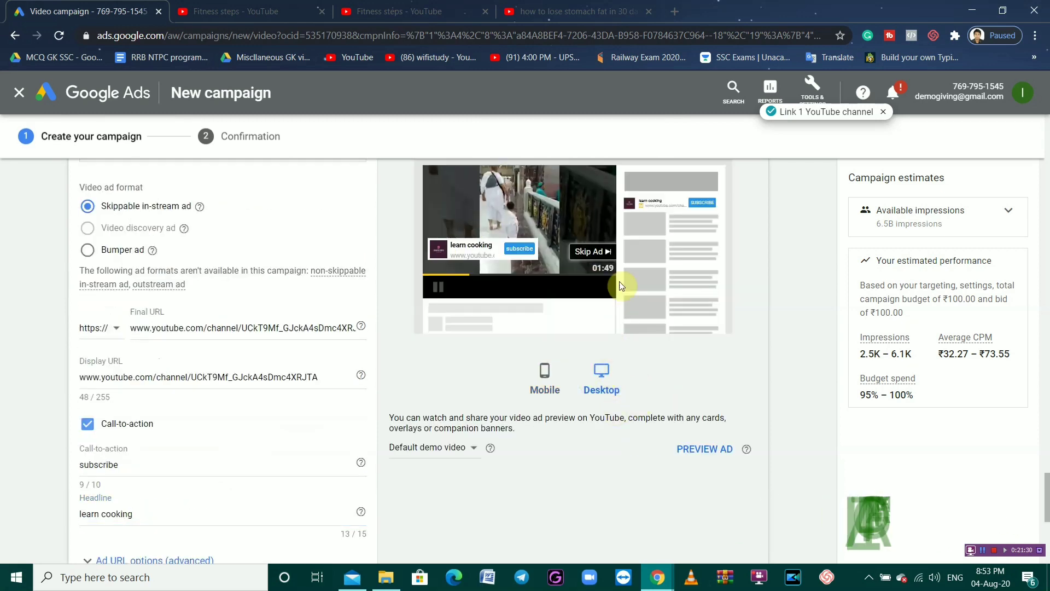
scroll(652, 200, "up", 1)
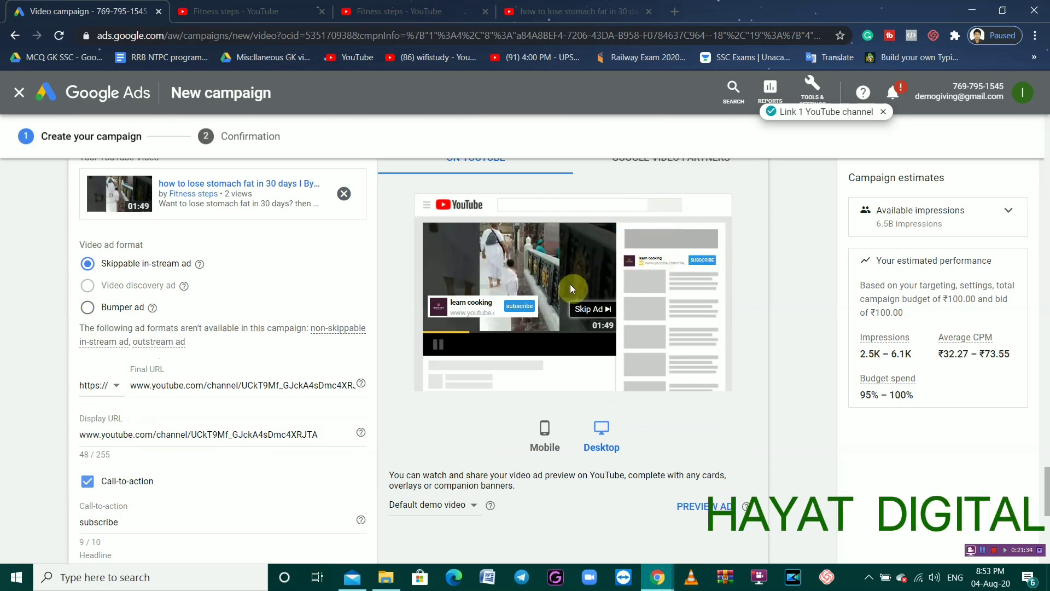
scroll(645, 371, "down", 1)
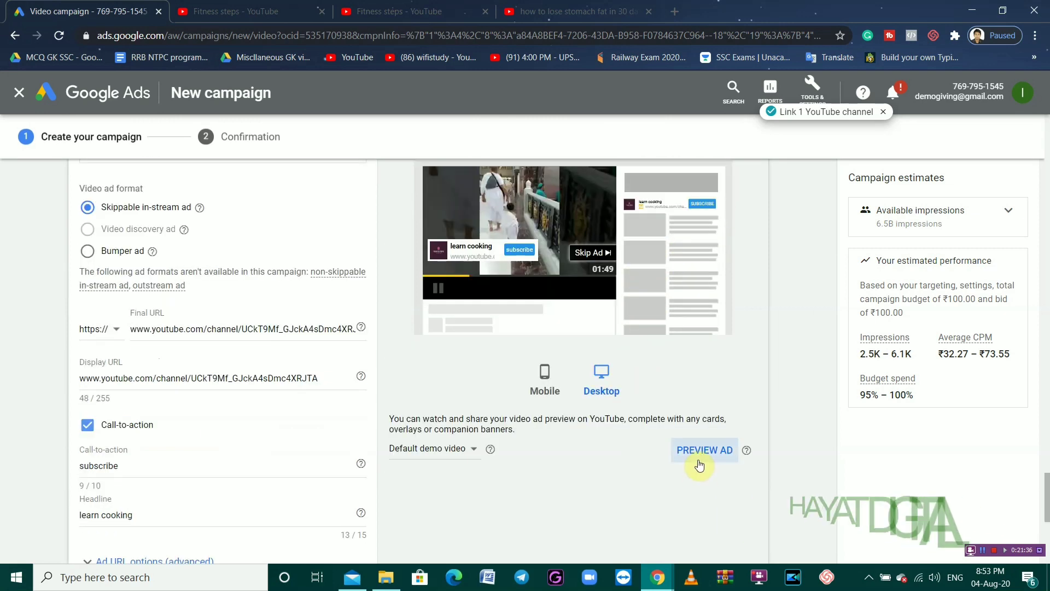
- Create the campaign with the ad name Ad #1 and continue to the new campaign
scroll(605, 472, "down", 5)
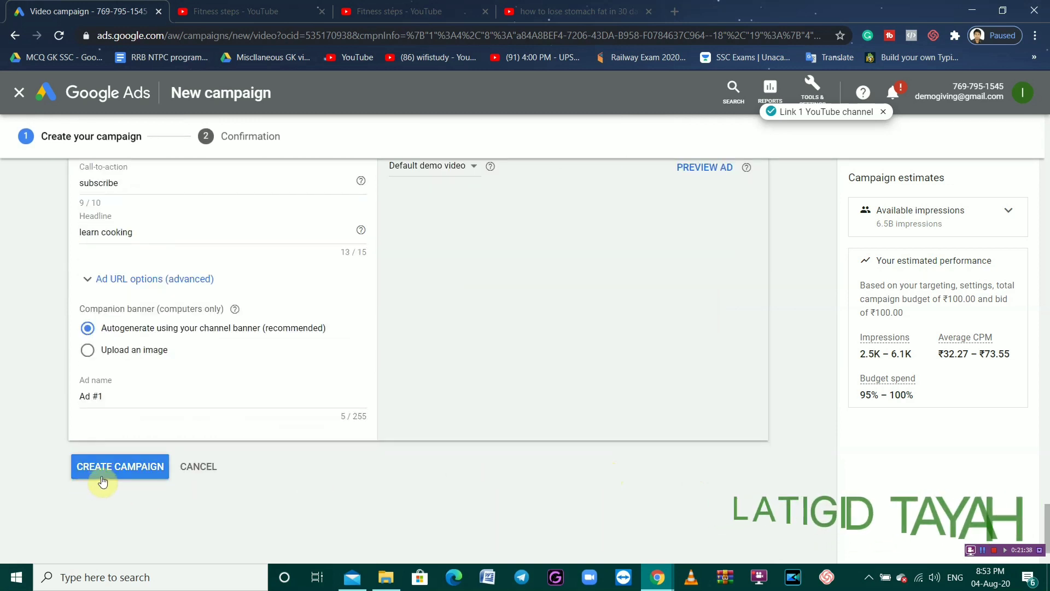
left_click(104, 477)
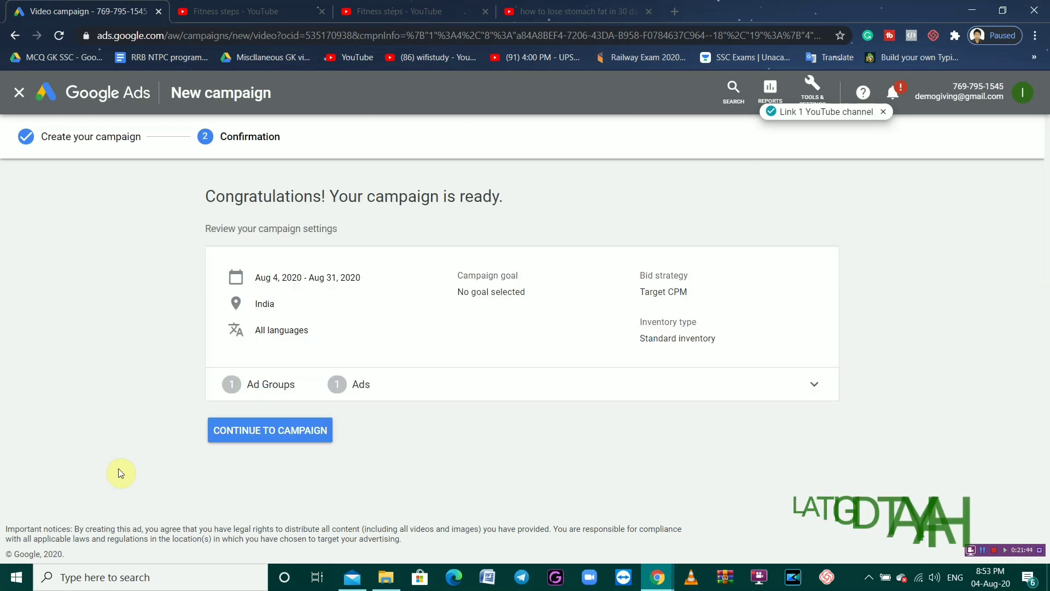
left_click(237, 435)
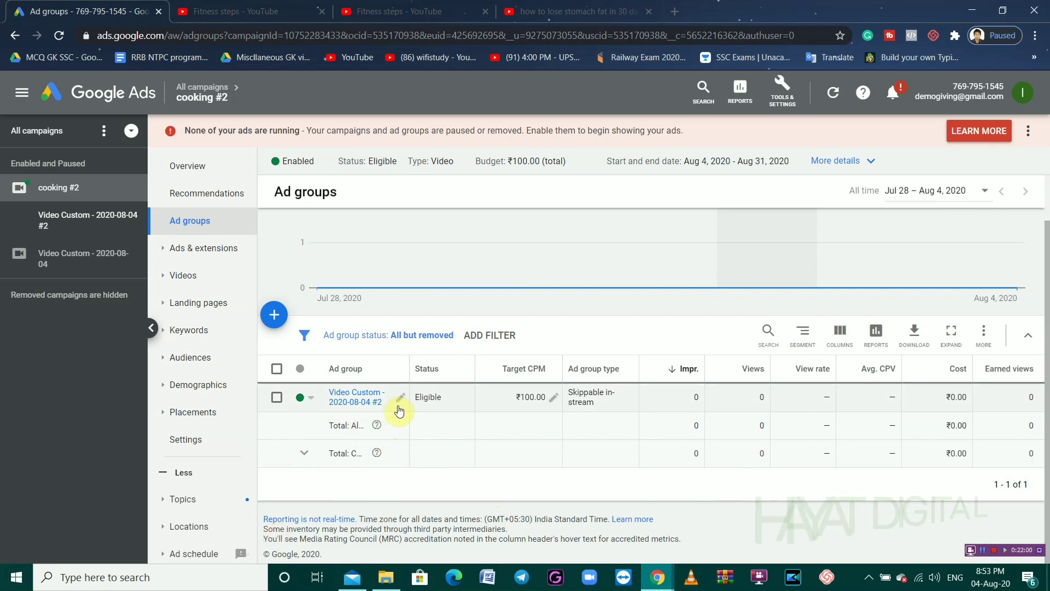
- Show the cooking #2 campaign's details and open its settings for editing
left_click(277, 398)
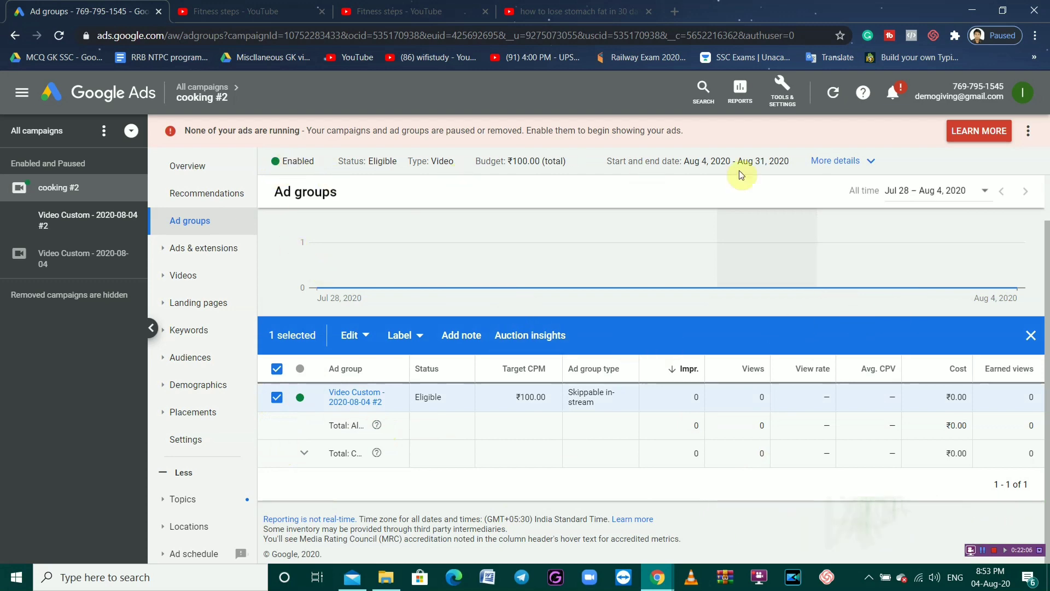
left_click(859, 163)
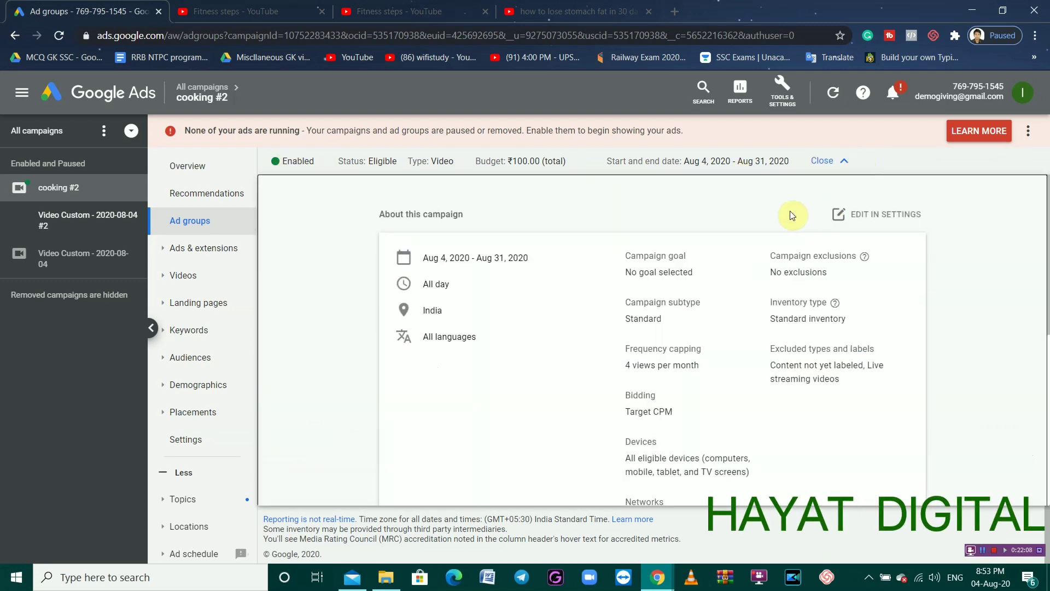
left_click(893, 217)
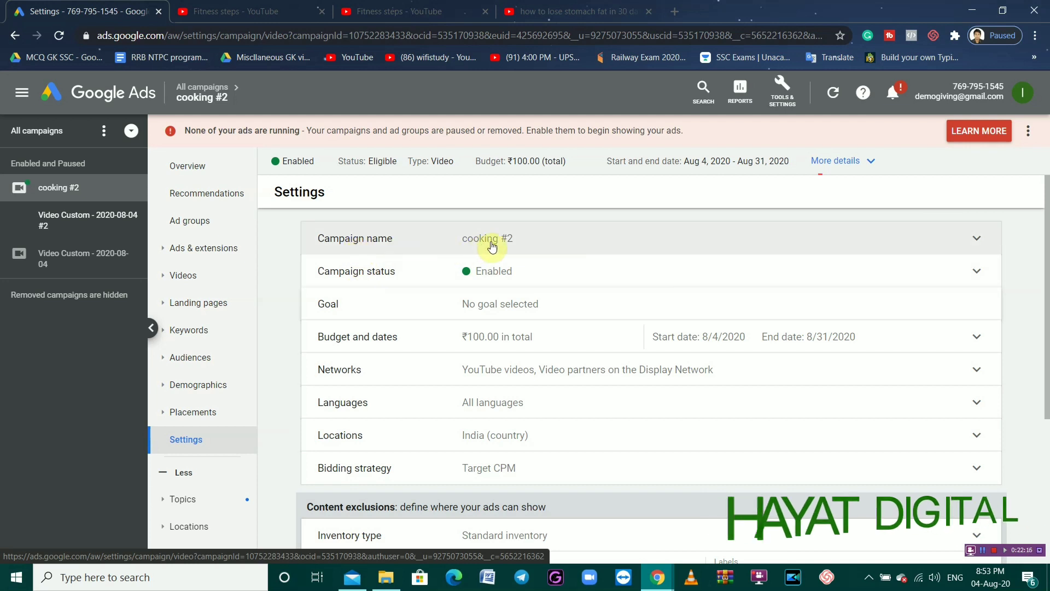
- Examine the available campaign status options without choosing a different one
left_click(977, 272)
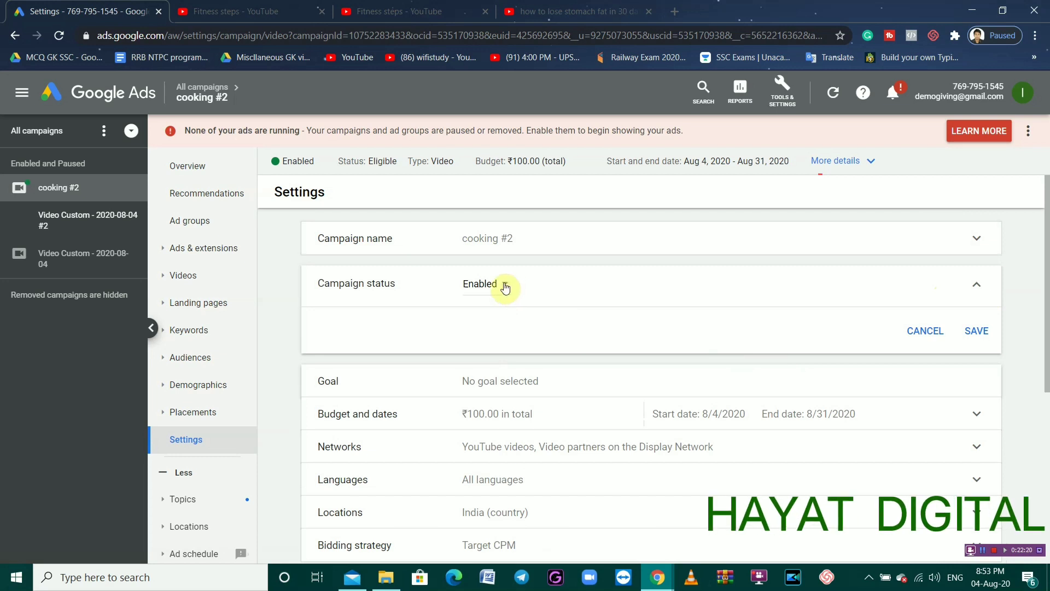
left_click(504, 285)
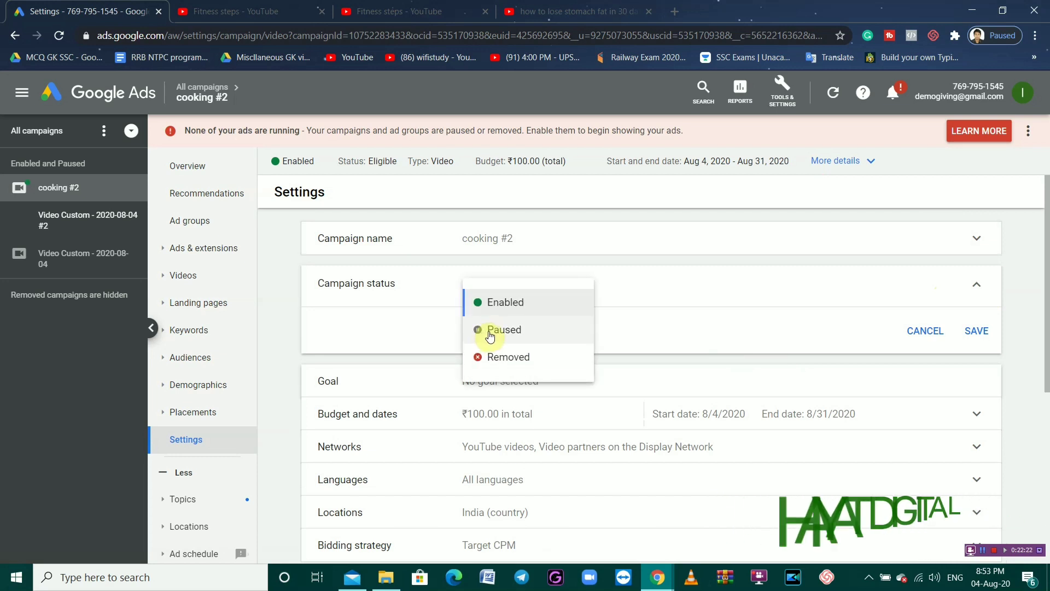
left_click(687, 285)
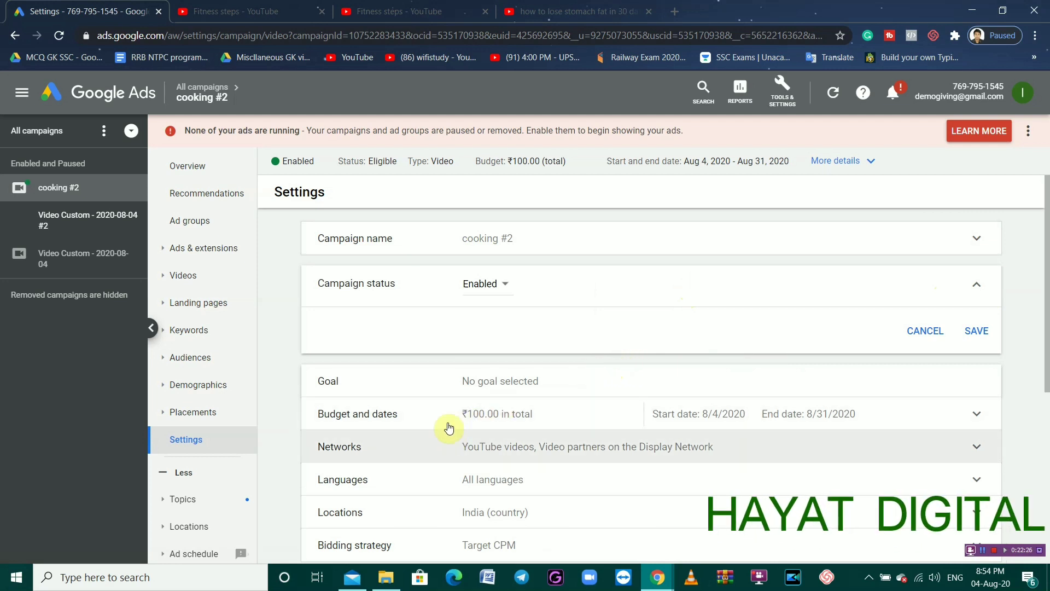
- Exclude video partners on the Display Network from the campaign's networks and save the change
scroll(587, 412, "down", 2)
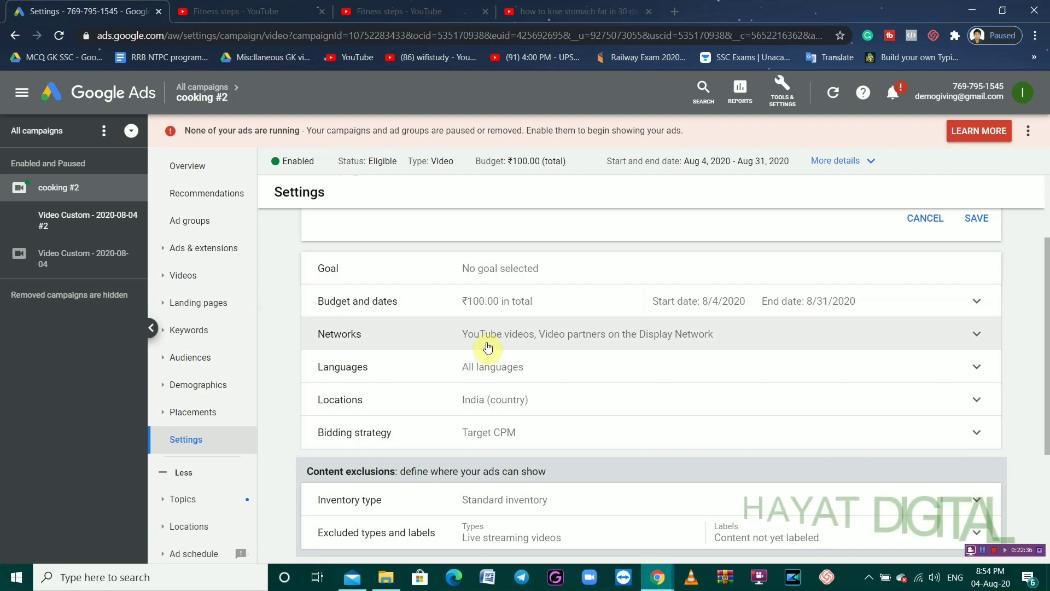
left_click(977, 337)
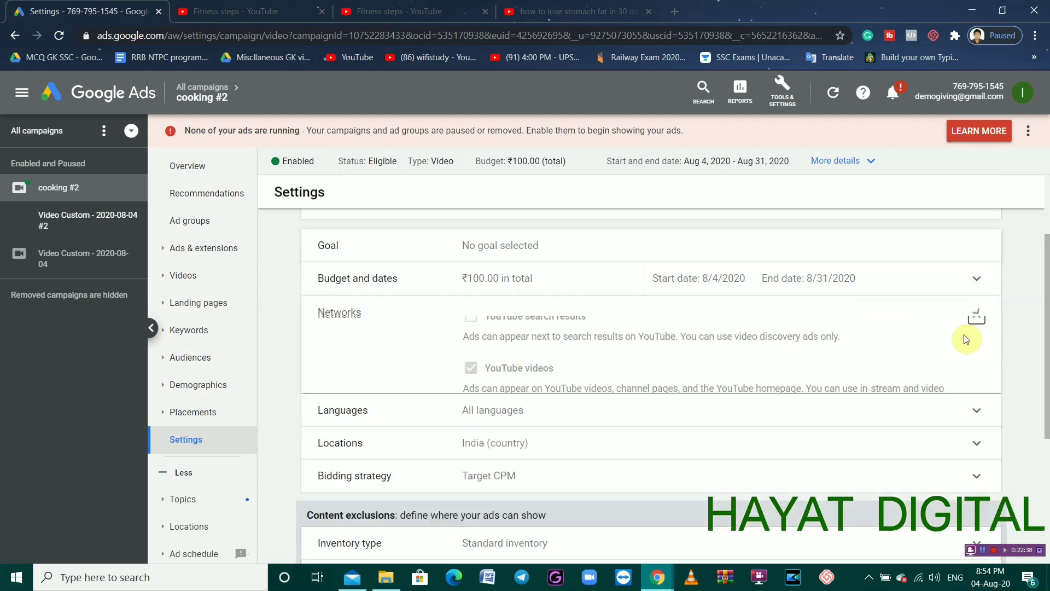
left_click(470, 377)
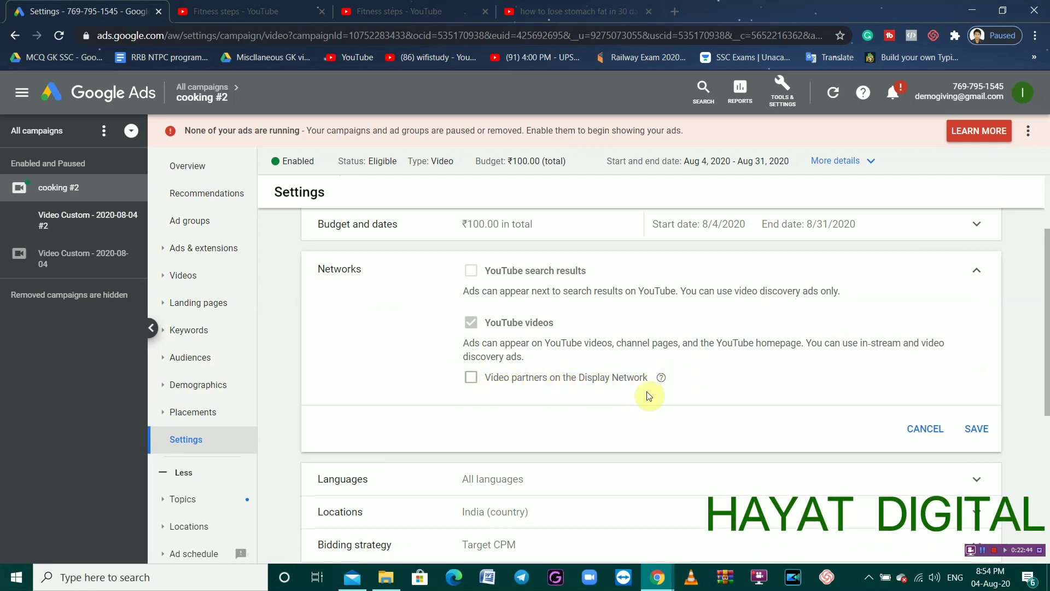
left_click(976, 429)
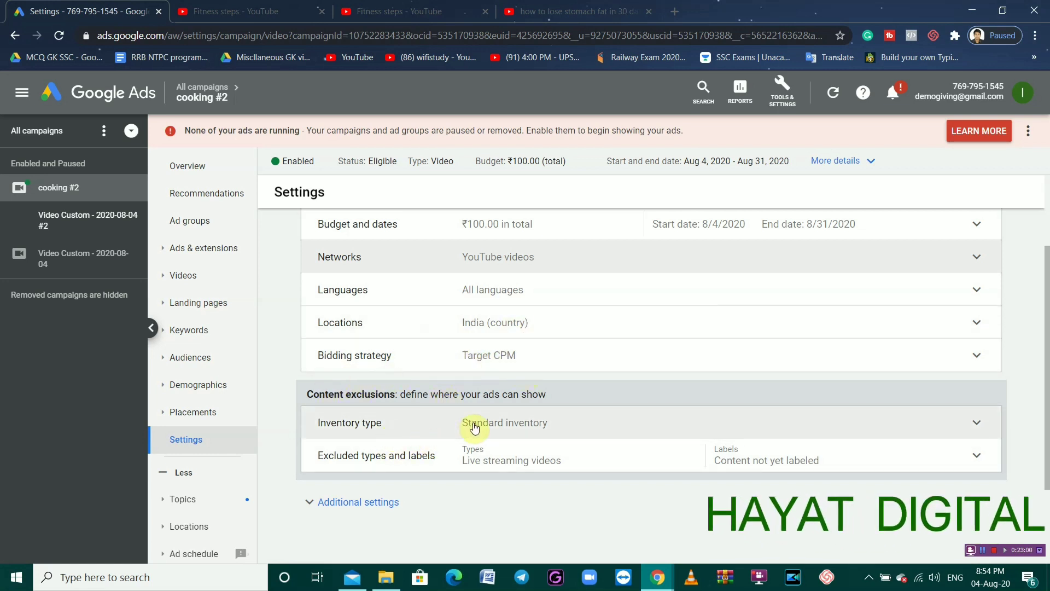
- Under the additional settings, set specific device targeting to computers, mobile phones and tablets, leaving out TV screens
scroll(522, 439, "down", 1)
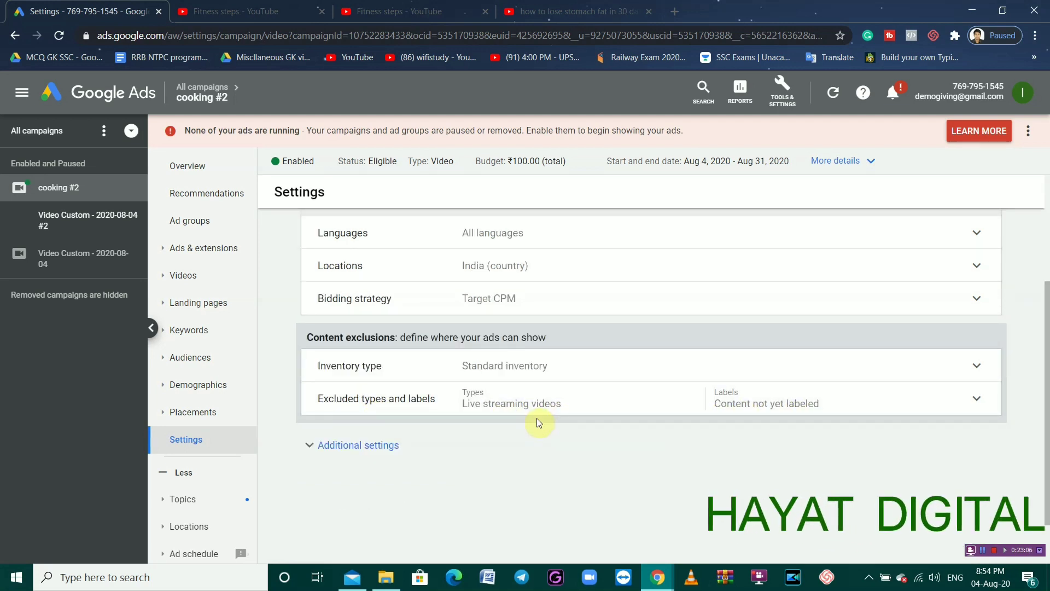
left_click(316, 447)
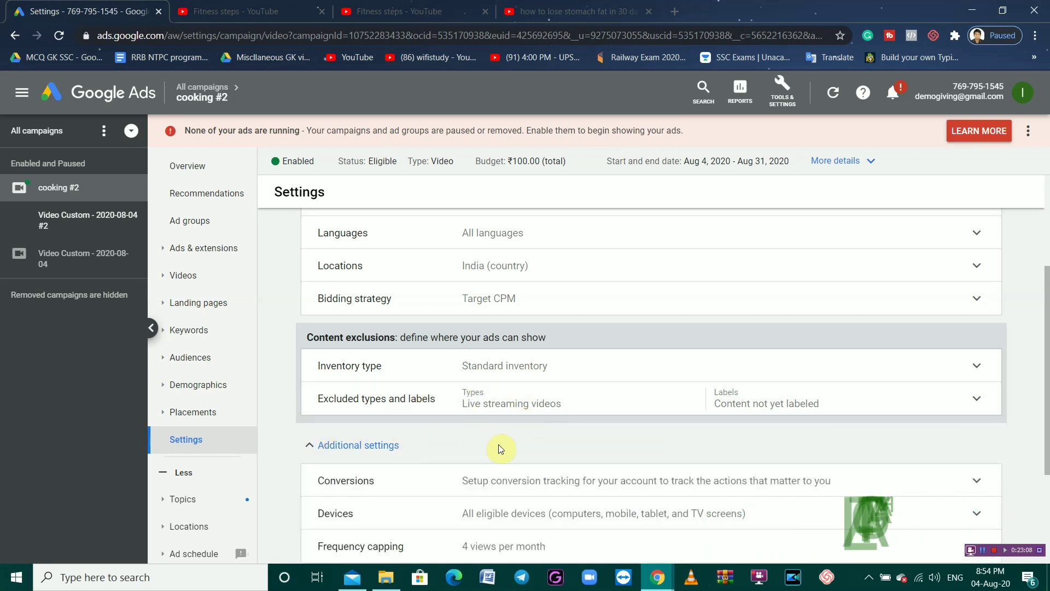
scroll(492, 450, "down", 1)
scroll(504, 457, "down", 1)
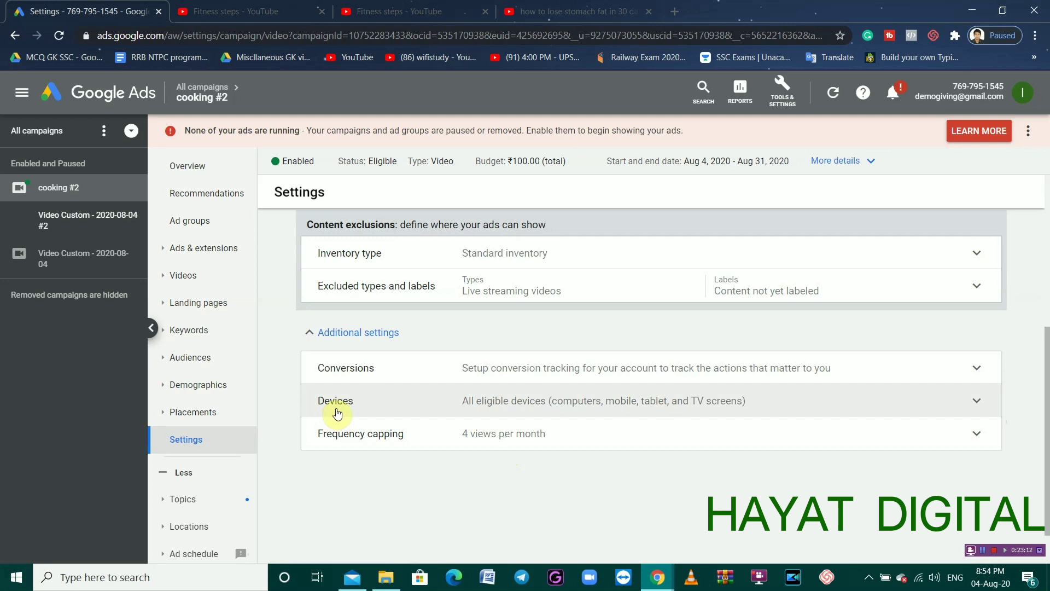
left_click(923, 400)
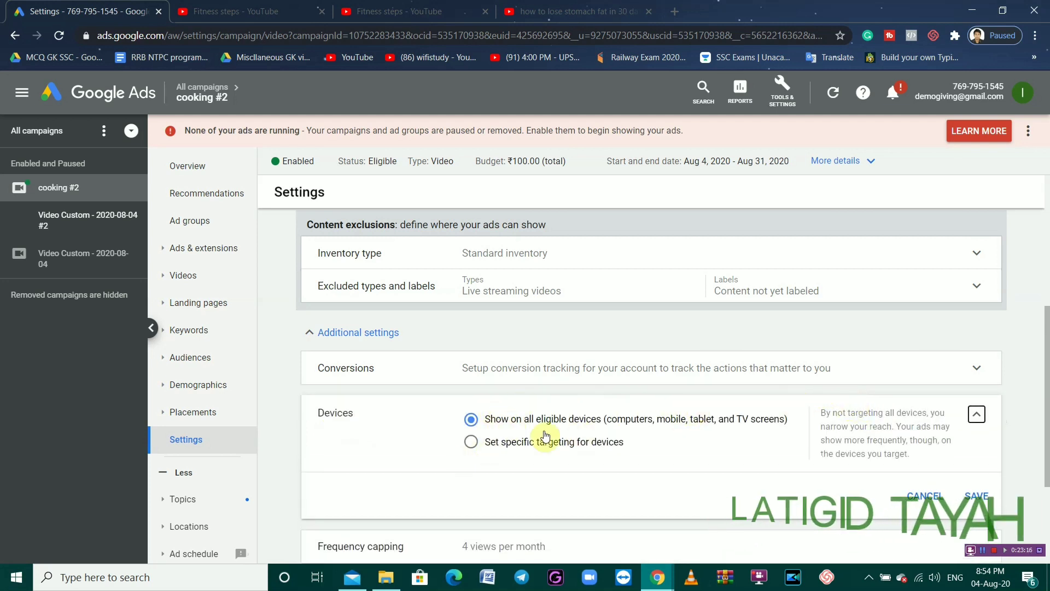
left_click(472, 442)
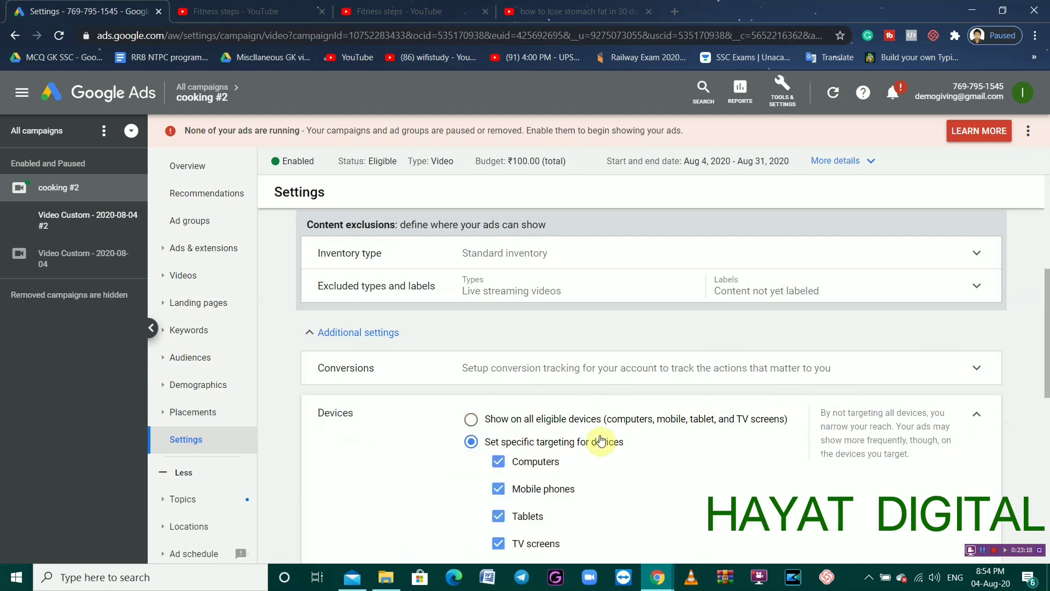
scroll(601, 441, "down", 1)
scroll(563, 432, "down", 1)
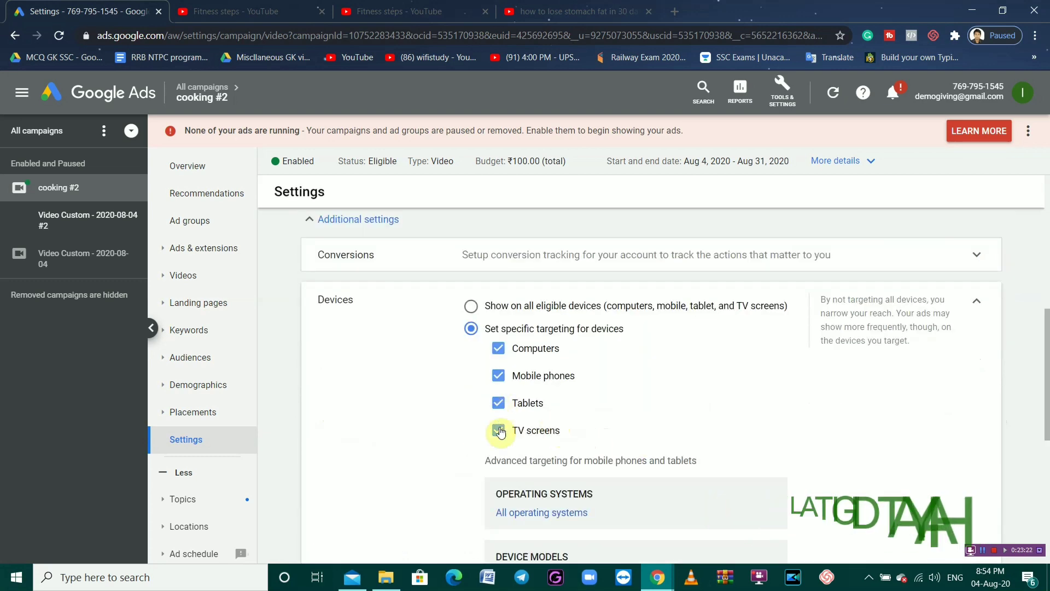
scroll(575, 405, "down", 1)
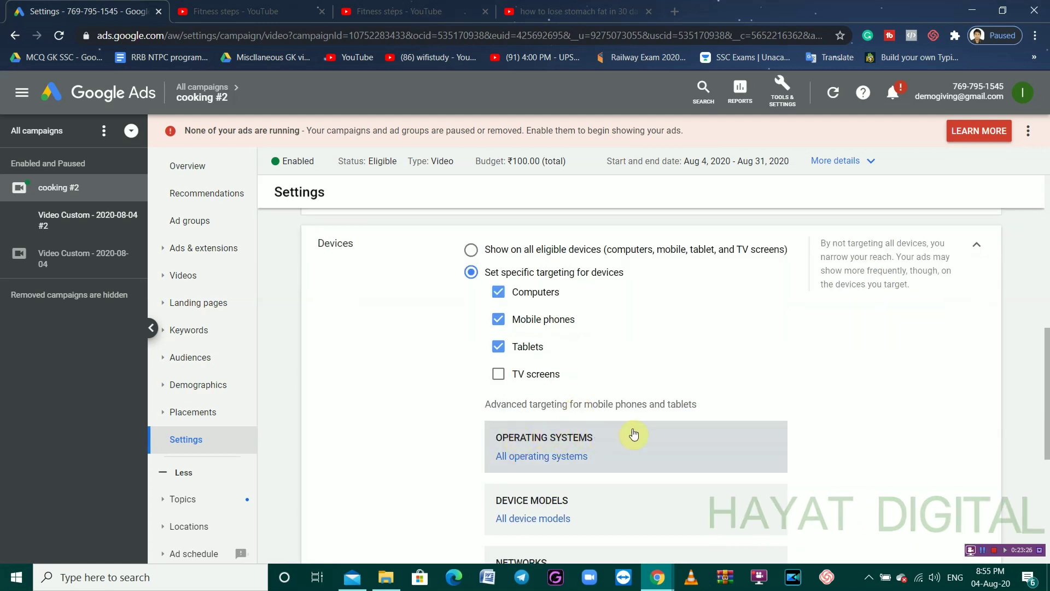
scroll(629, 432, "down", 1)
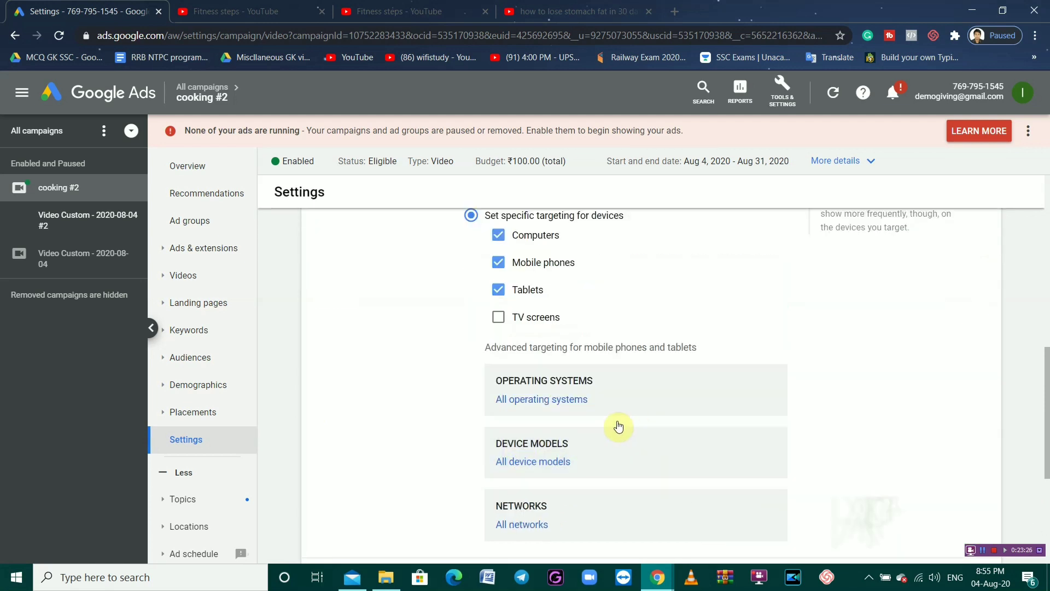
- Limit the targeted operating systems to BlackBerry, iOS, webOS and Windows Phone, leaving out Android
left_click(548, 405)
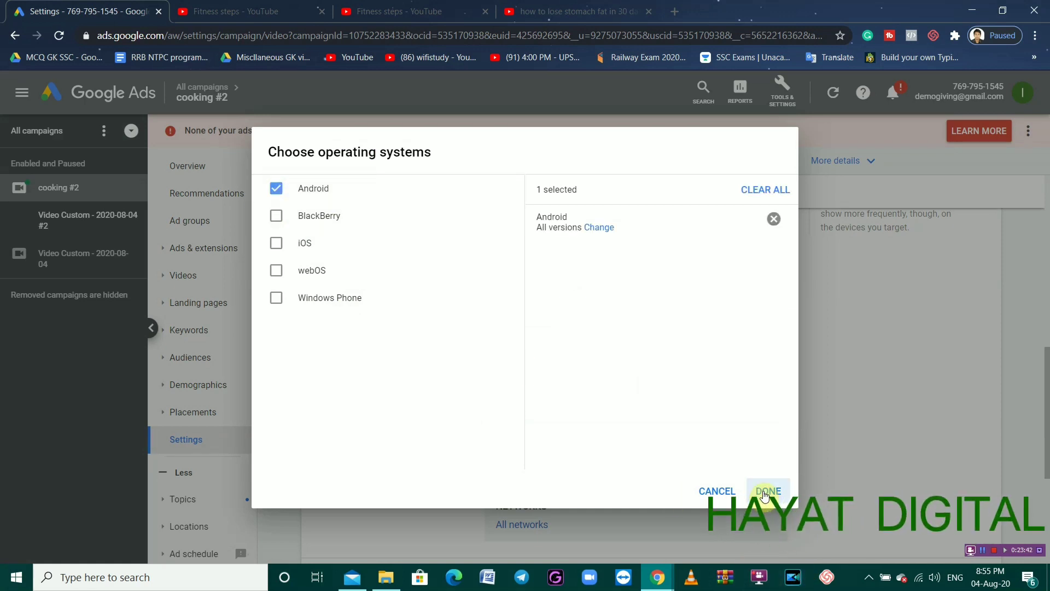
left_click(275, 216)
left_click(276, 243)
left_click(275, 270)
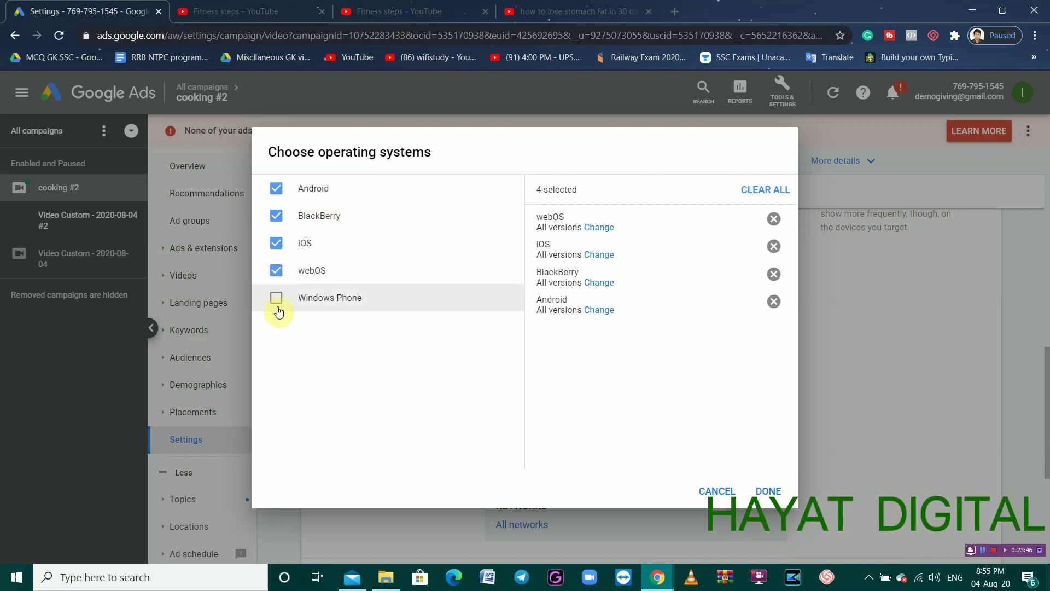
left_click(773, 330)
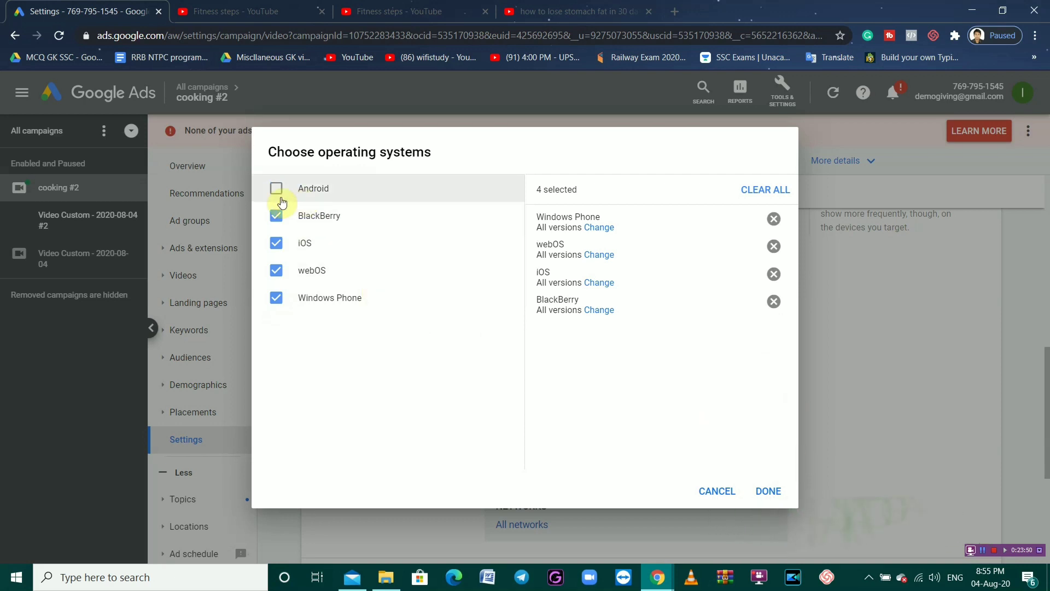
left_click(766, 492)
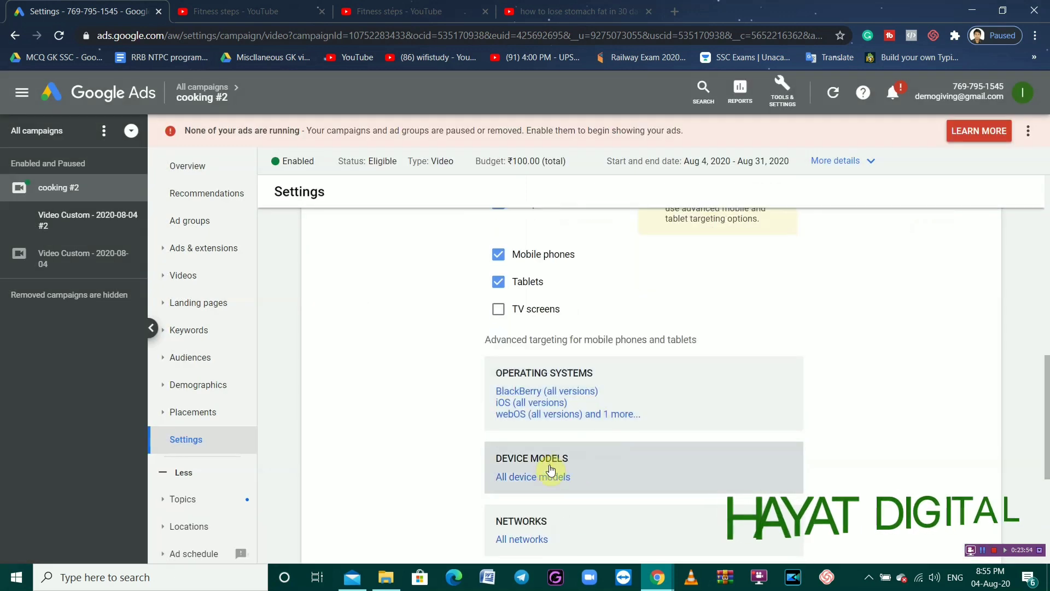
- Examine the Android brands offered for device model targeting, and leave the selection without choosing any
left_click(551, 477)
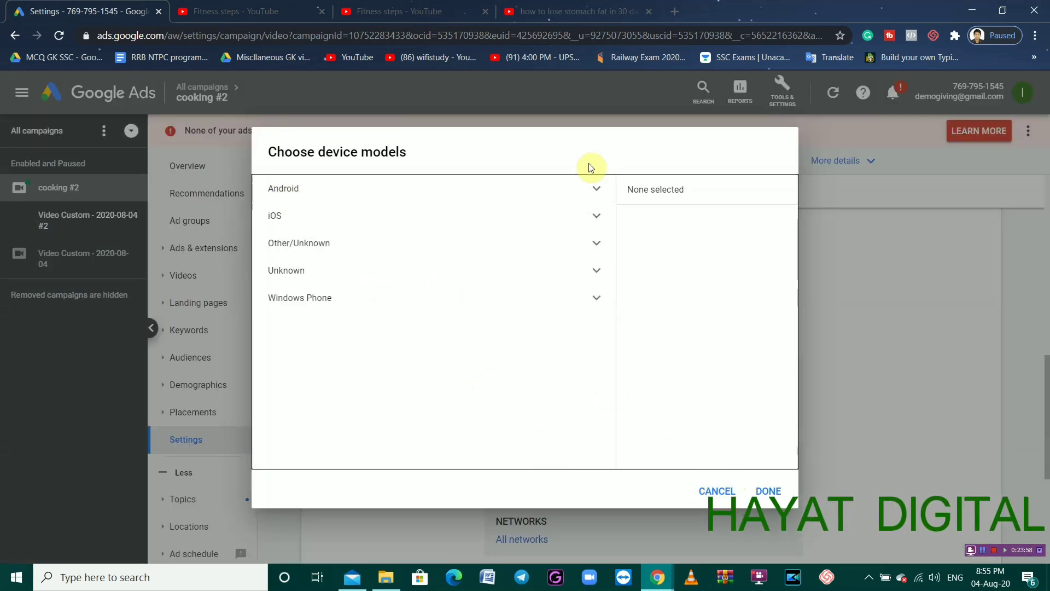
left_click(597, 198)
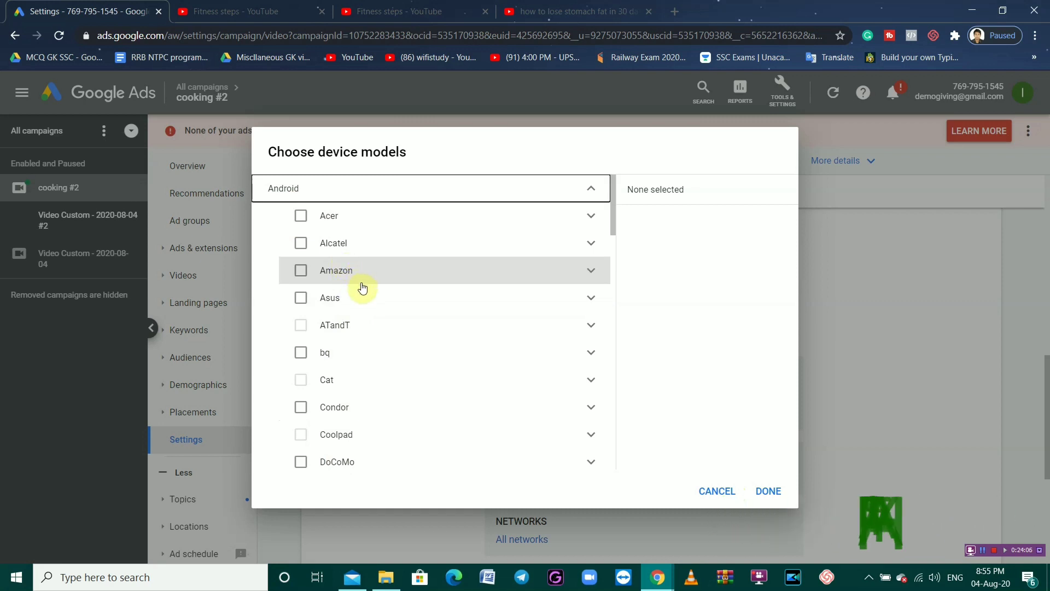
scroll(363, 323, "down", 4)
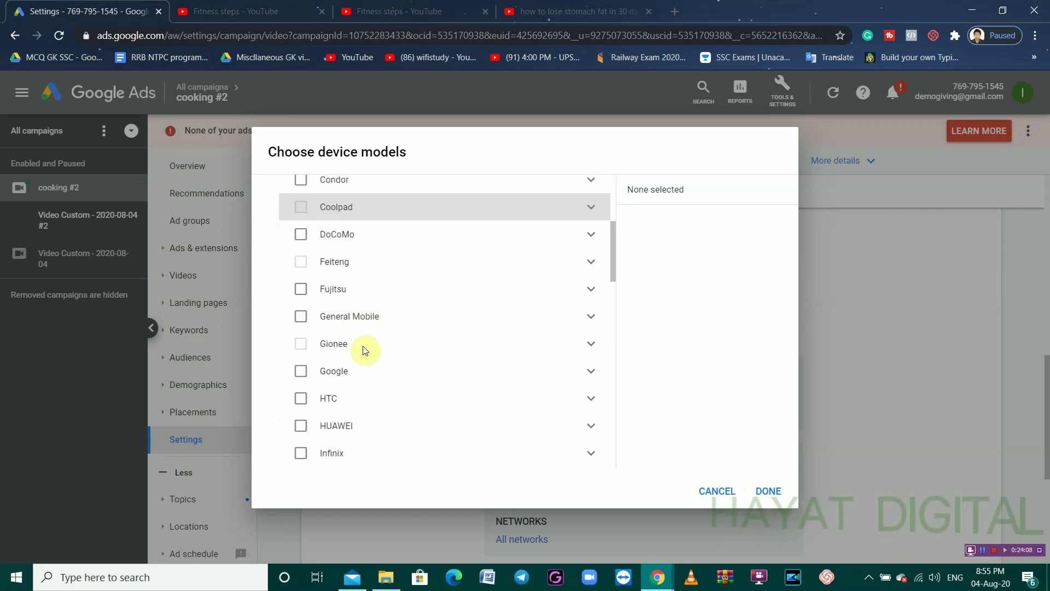
scroll(363, 346, "down", 2)
scroll(352, 364, "down", 4)
scroll(351, 364, "down", 2)
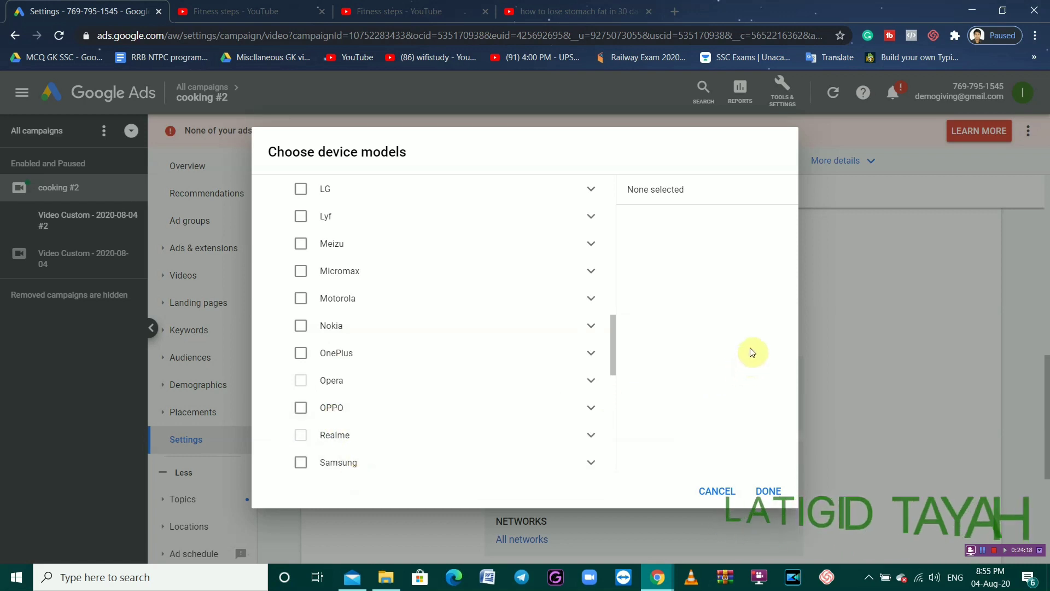
left_click(715, 491)
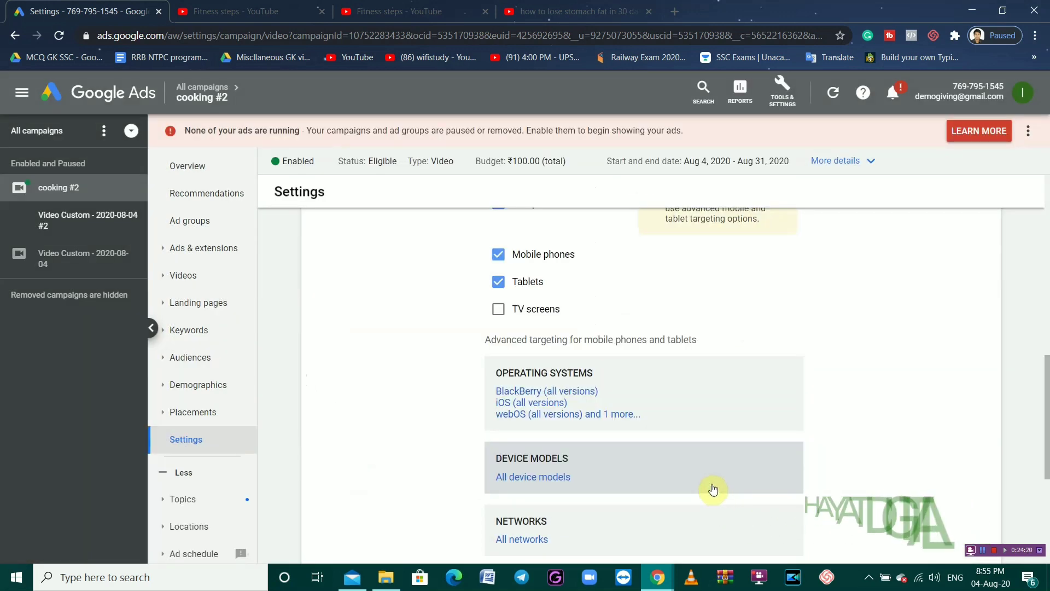
- Restrict the advanced mobile and tablet targeting to the BSNL network in India
scroll(547, 421, "down", 2)
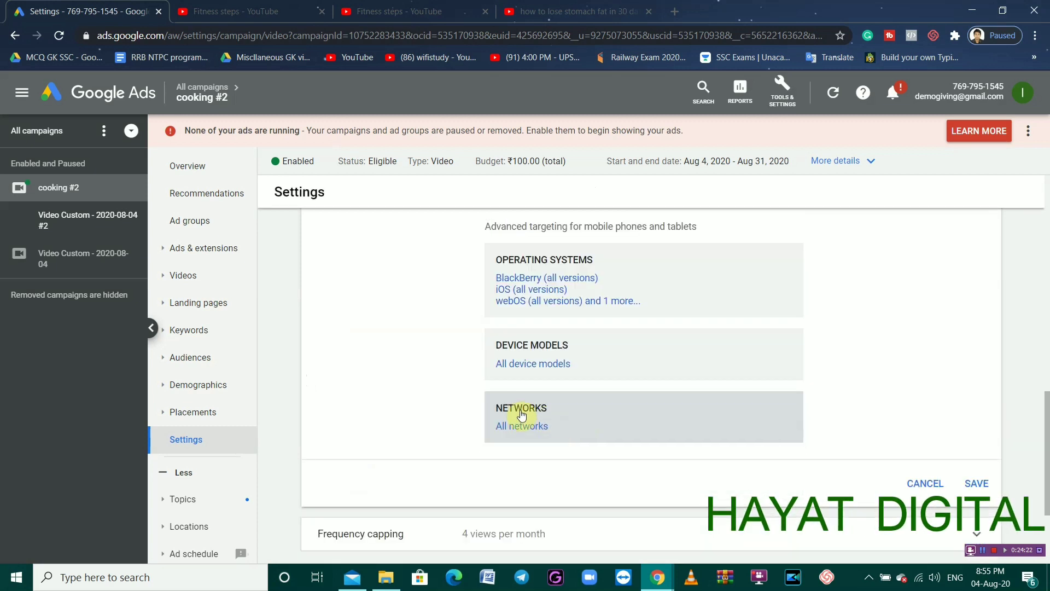
left_click(527, 426)
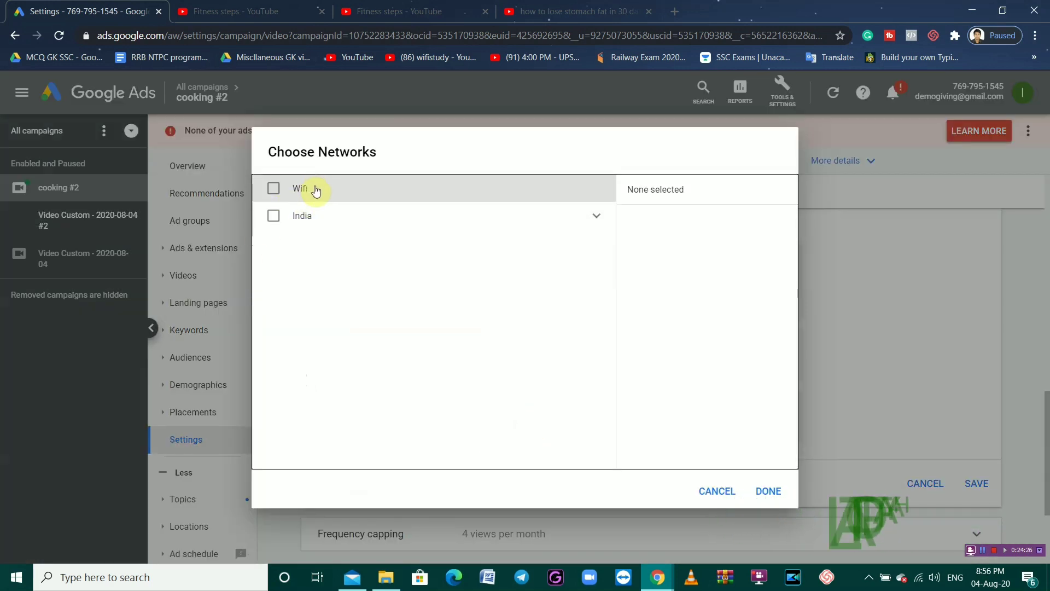
left_click(596, 222)
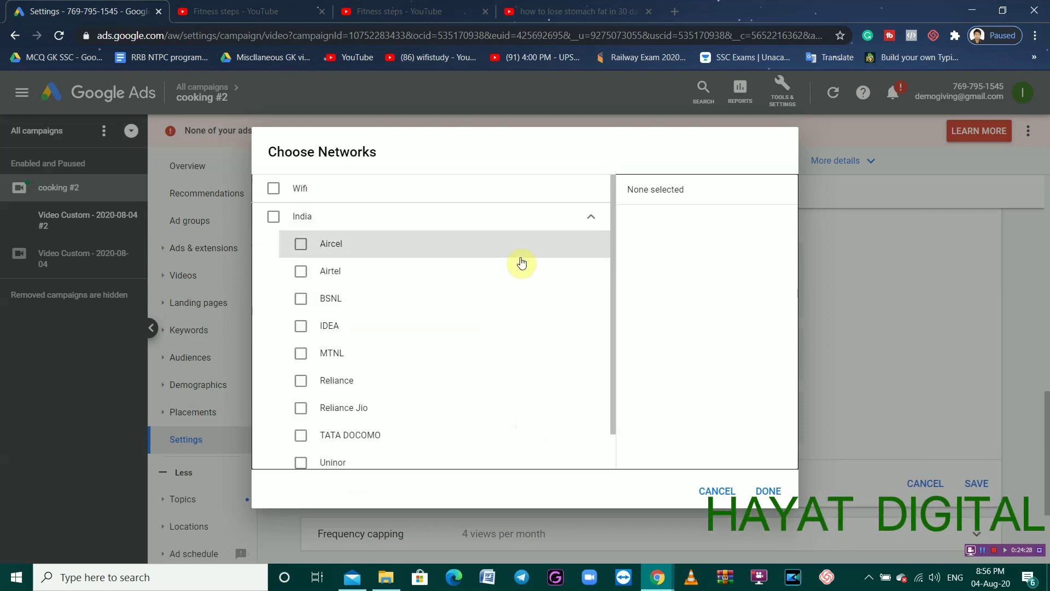
scroll(368, 391, "down", 2)
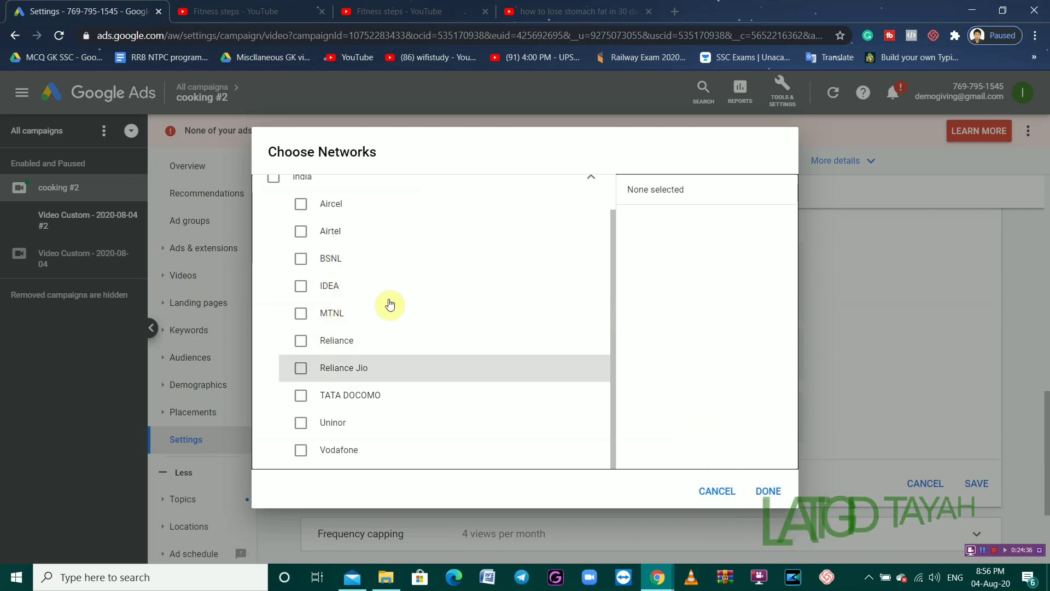
left_click(303, 260)
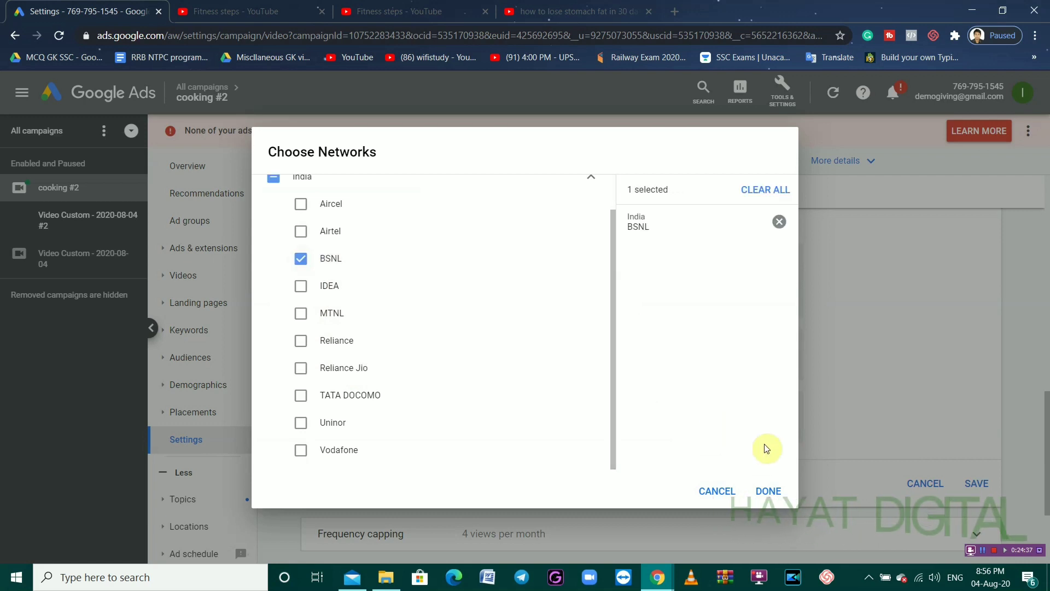
left_click(769, 491)
- Save the campaign's device targeting and review the chosen devices, operating systems and networks
scroll(666, 417, "down", 1)
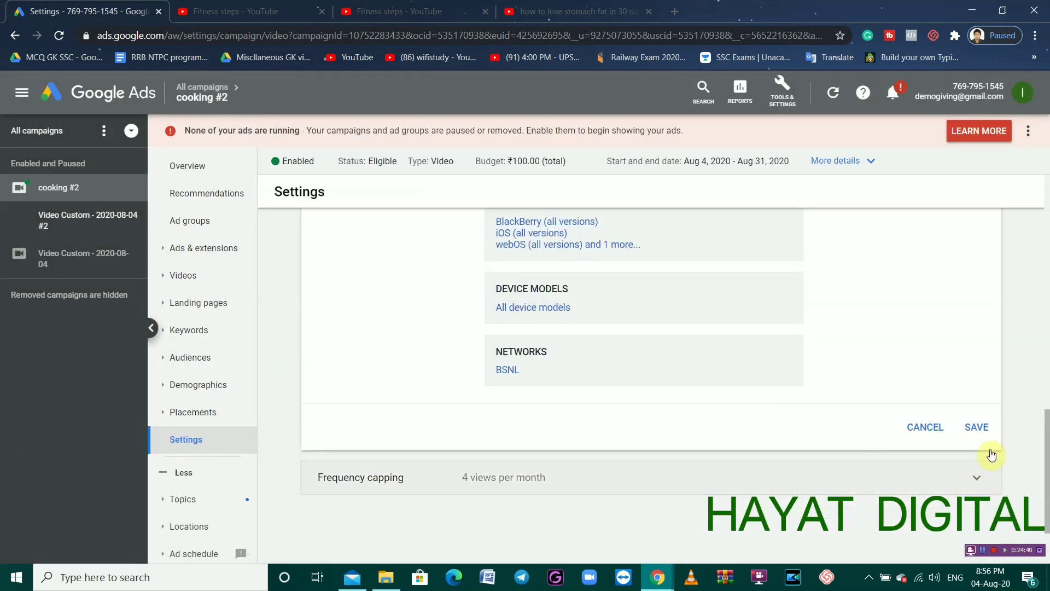
left_click(971, 427)
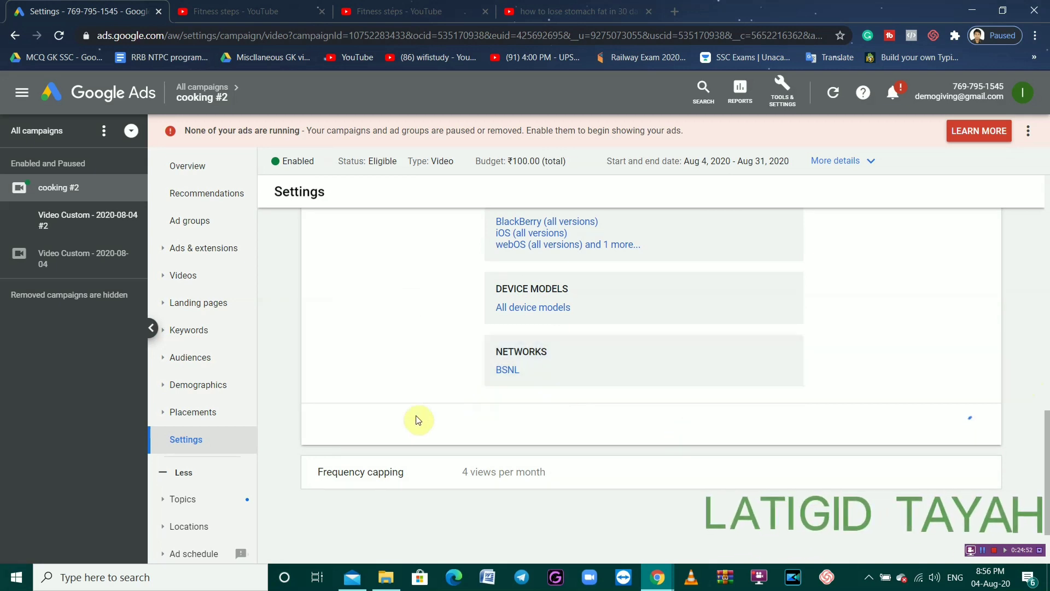
scroll(1046, 475, "down", 2)
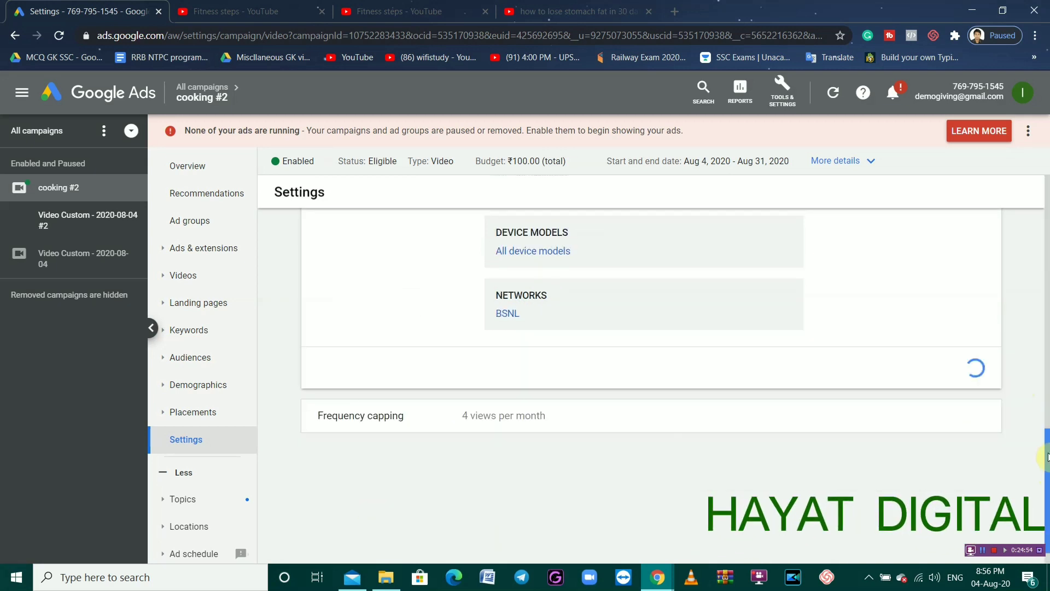
scroll(464, 450, "up", 10)
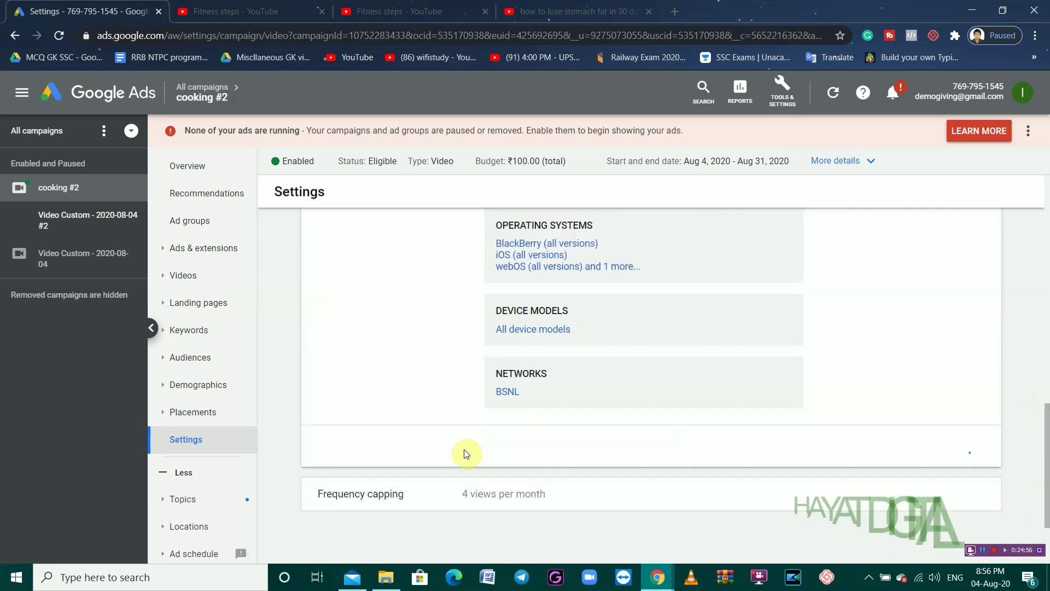
scroll(463, 448, "down", 3)
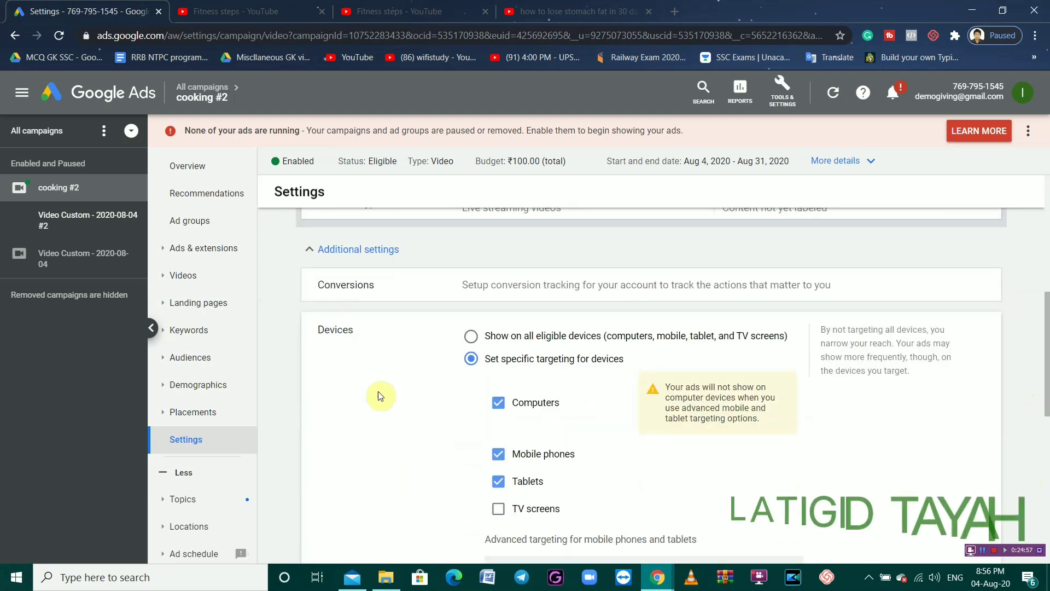
scroll(350, 318, "down", 3)
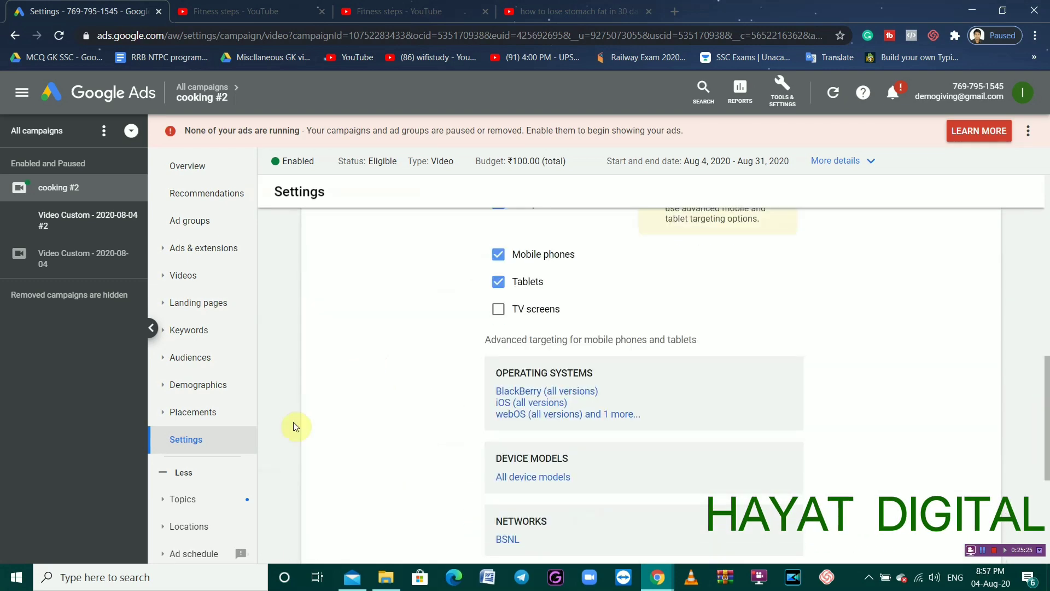
scroll(875, 336, "down", 1)
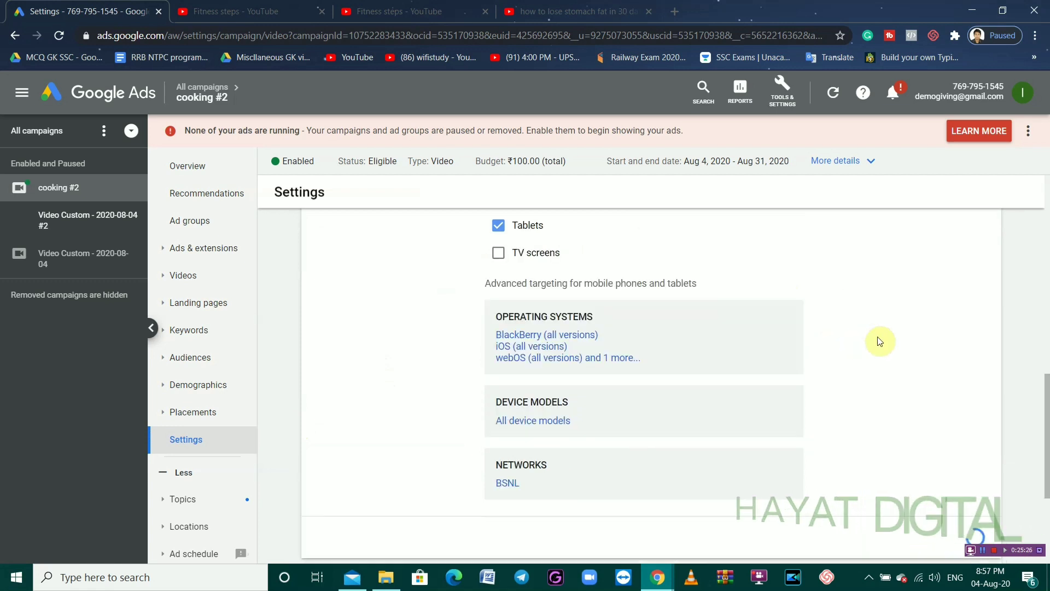
left_click(876, 336)
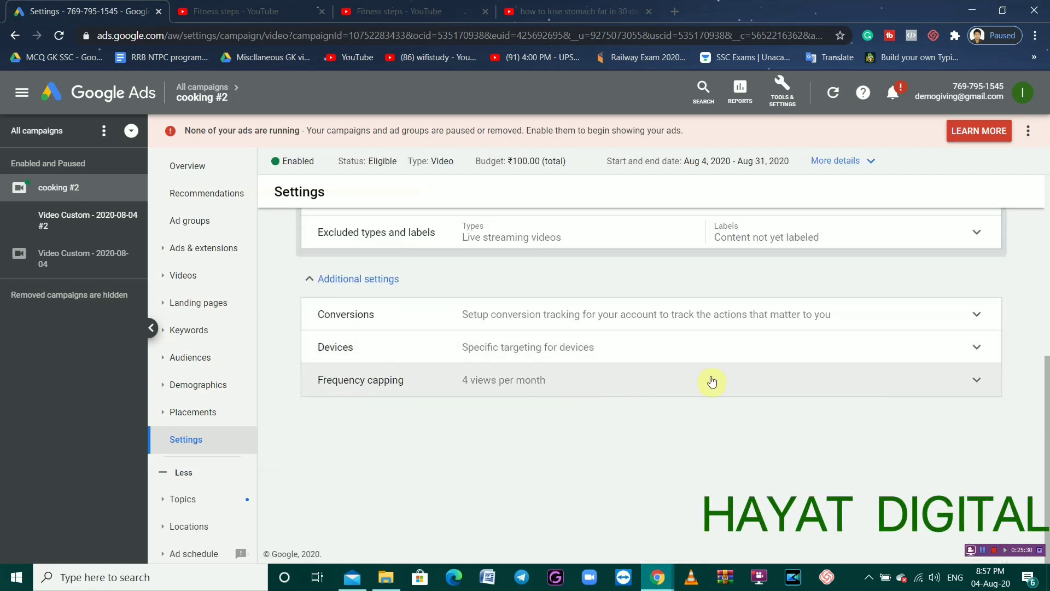